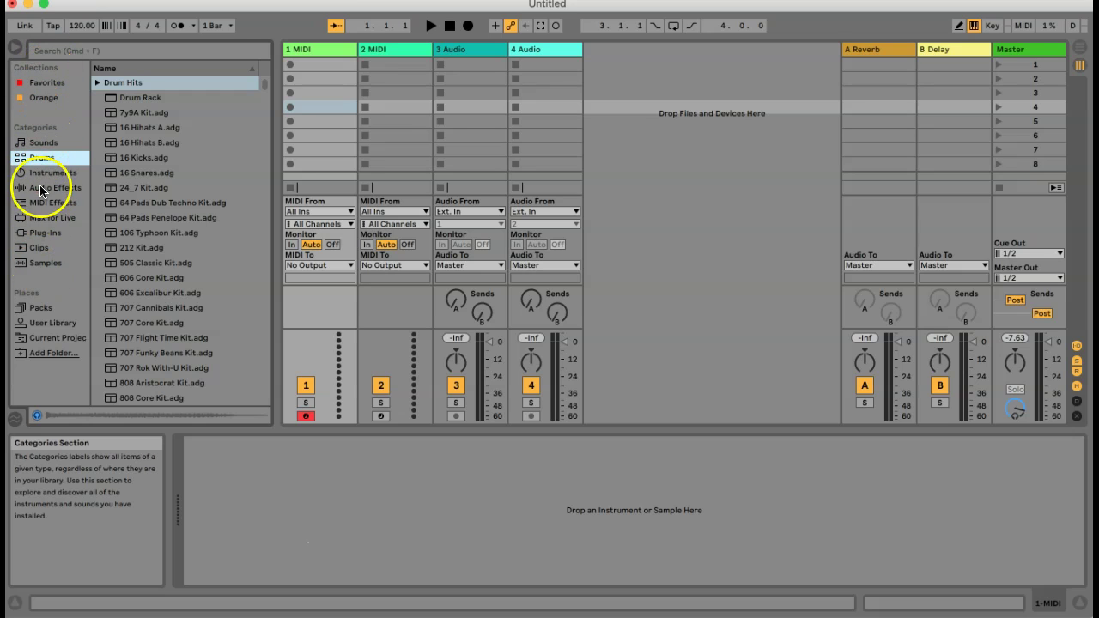
Step: Browse Instruments and the Drum Rack folder, then return to the Drums list
click(125, 101)
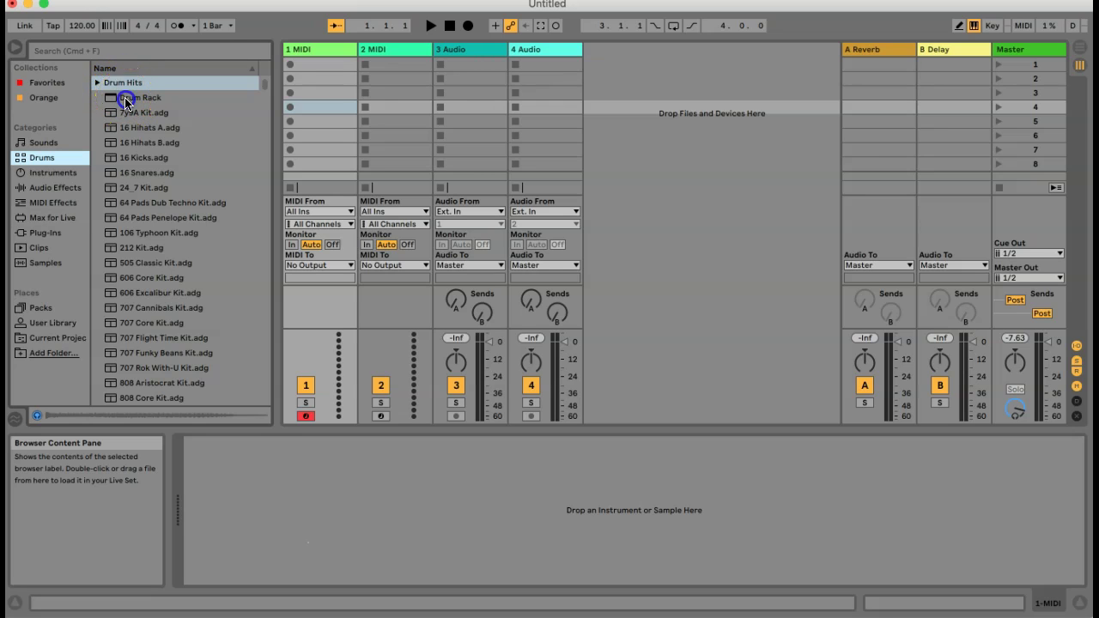
click(48, 173)
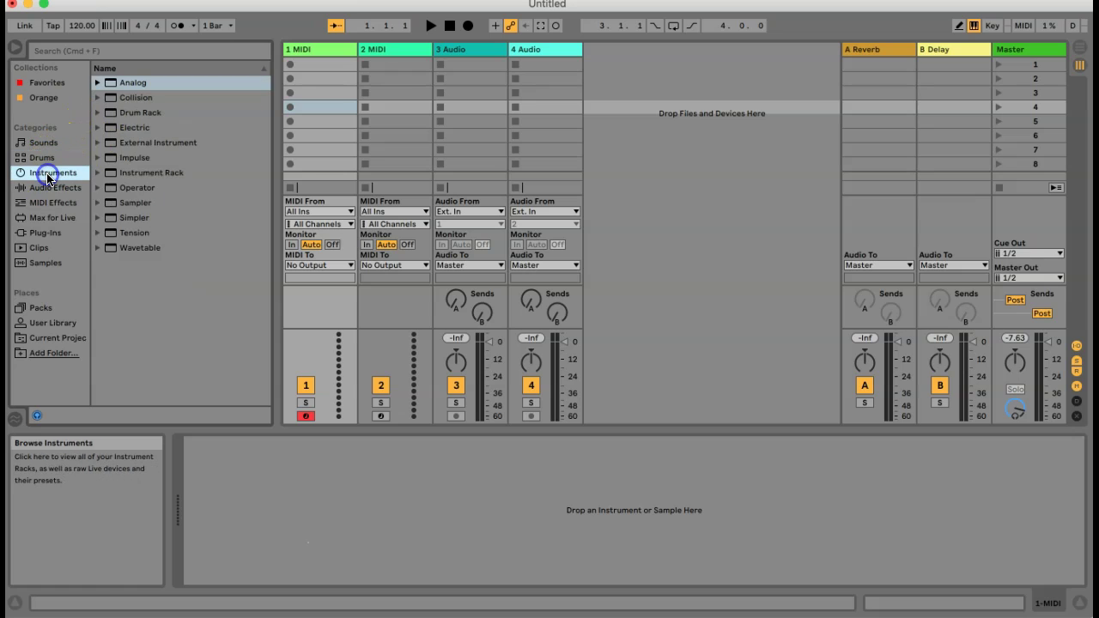
click(99, 113)
click(99, 112)
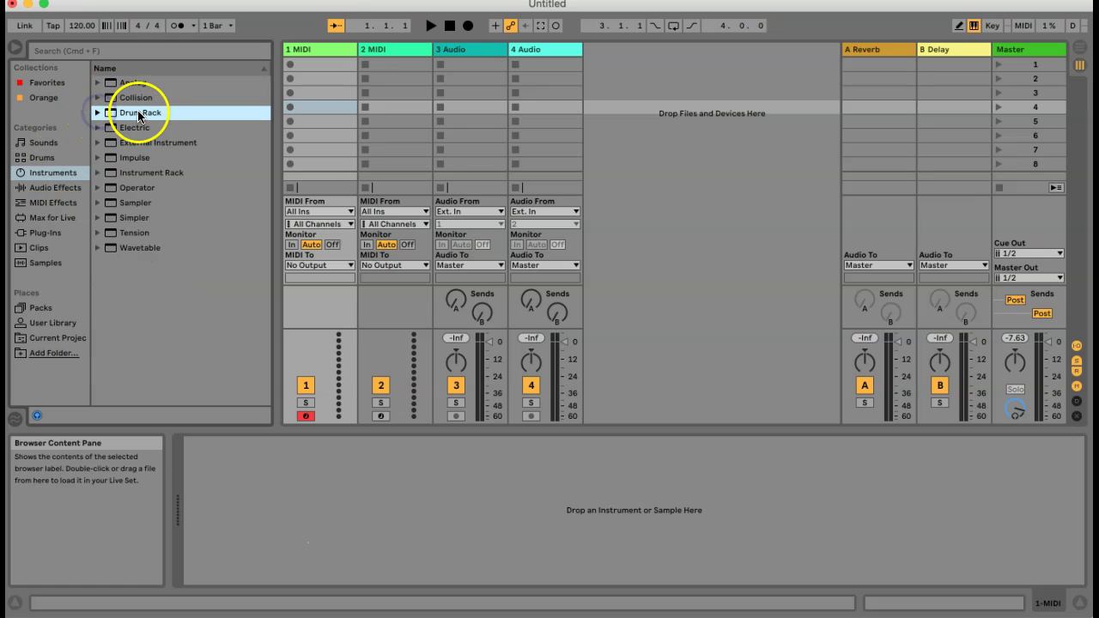
click(40, 158)
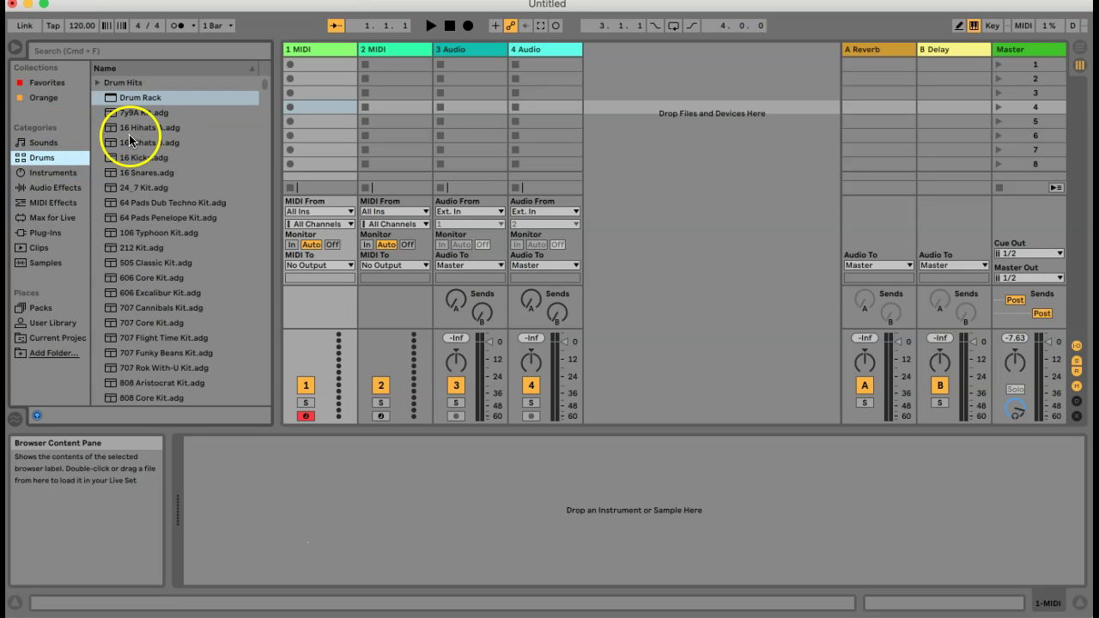
Step: Load the empty Drum Rack onto the 1 MIDI track
scroll(155, 232, down, 15)
scroll(159, 230, down, 20)
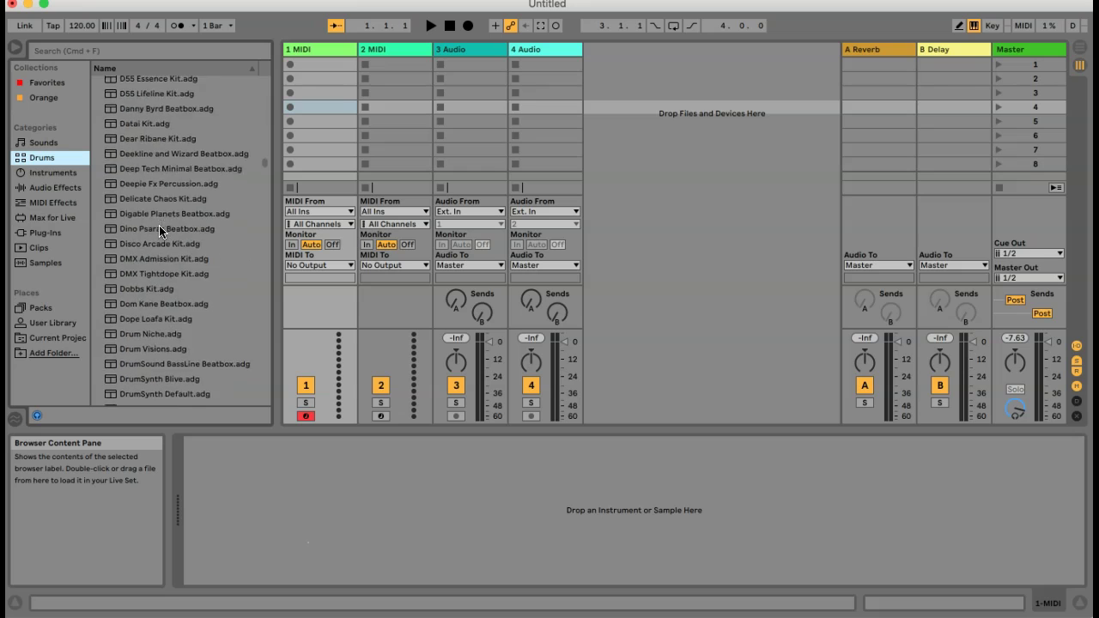
scroll(159, 230, down, 15)
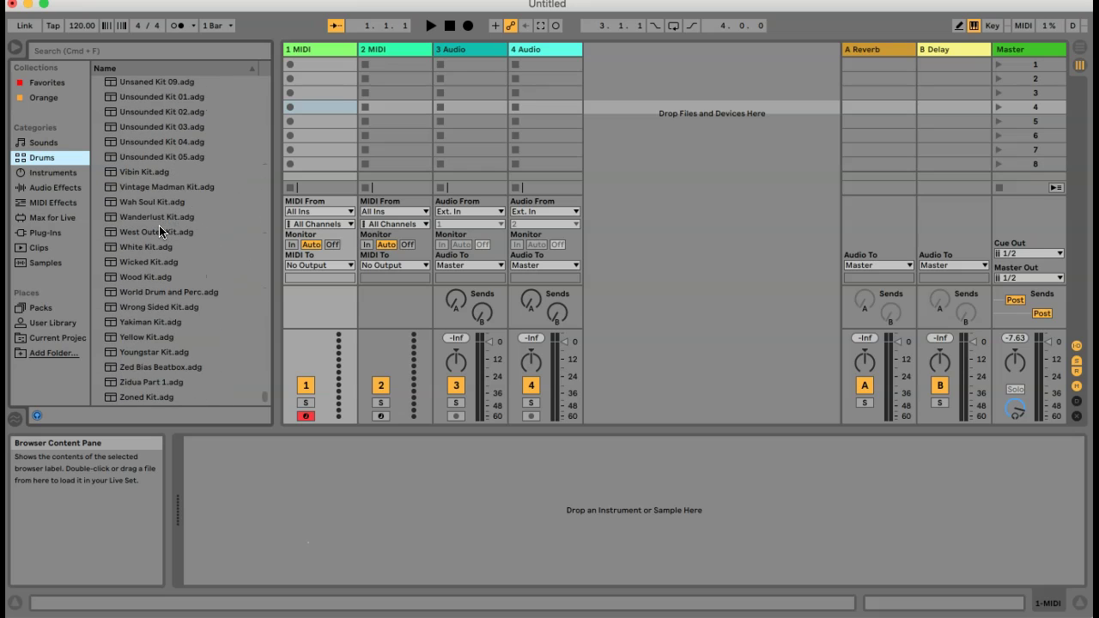
scroll(155, 258, up, 20)
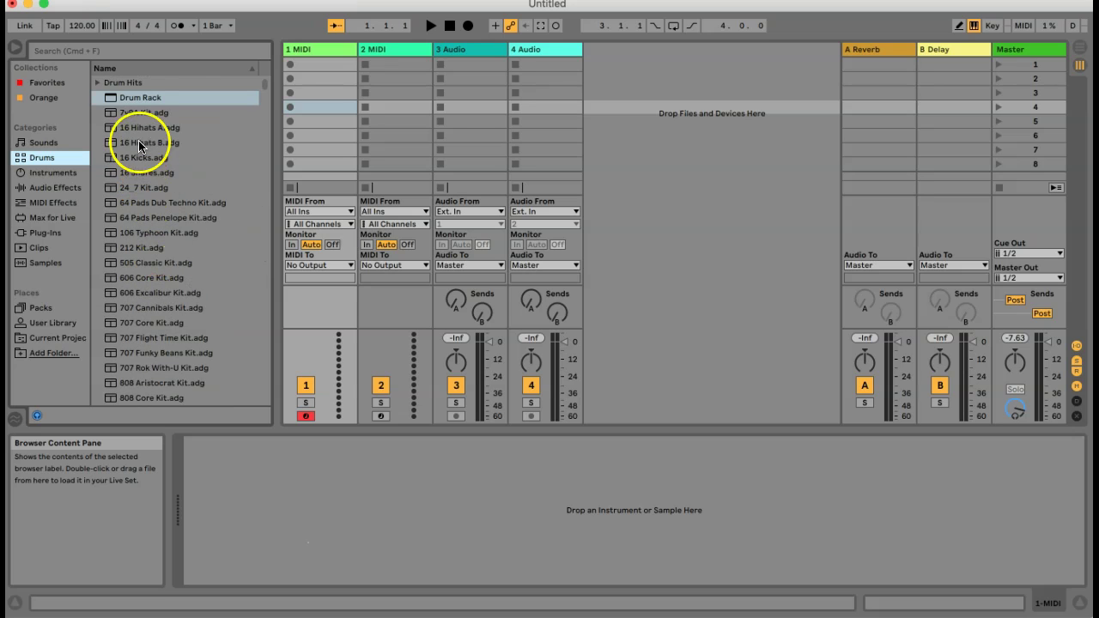
drag(130, 99, 231, 79)
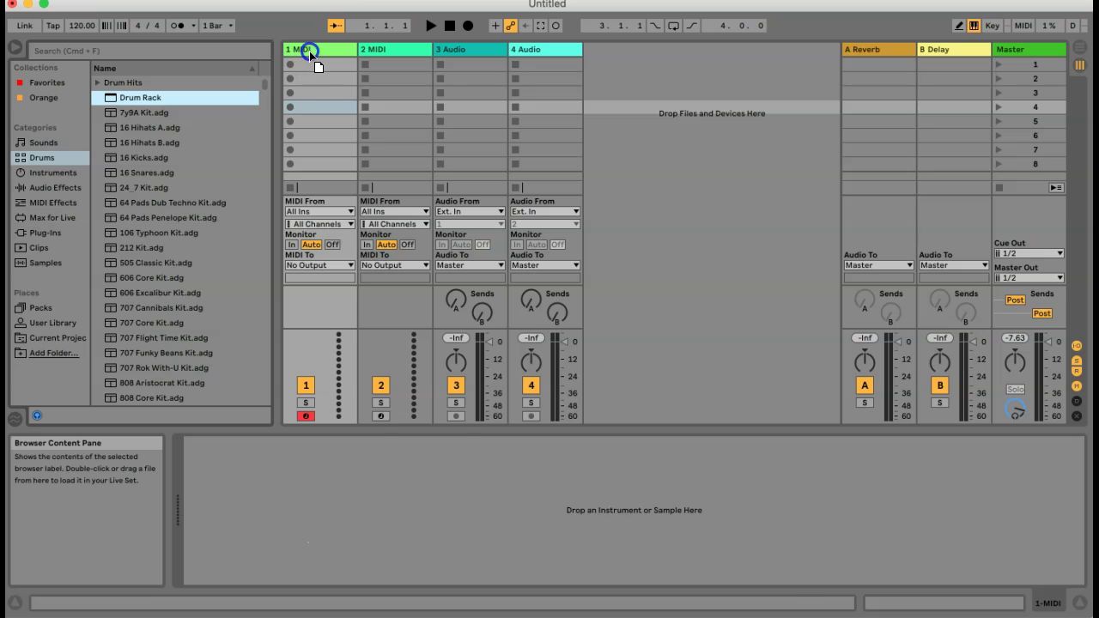
drag(309, 51, 314, 49)
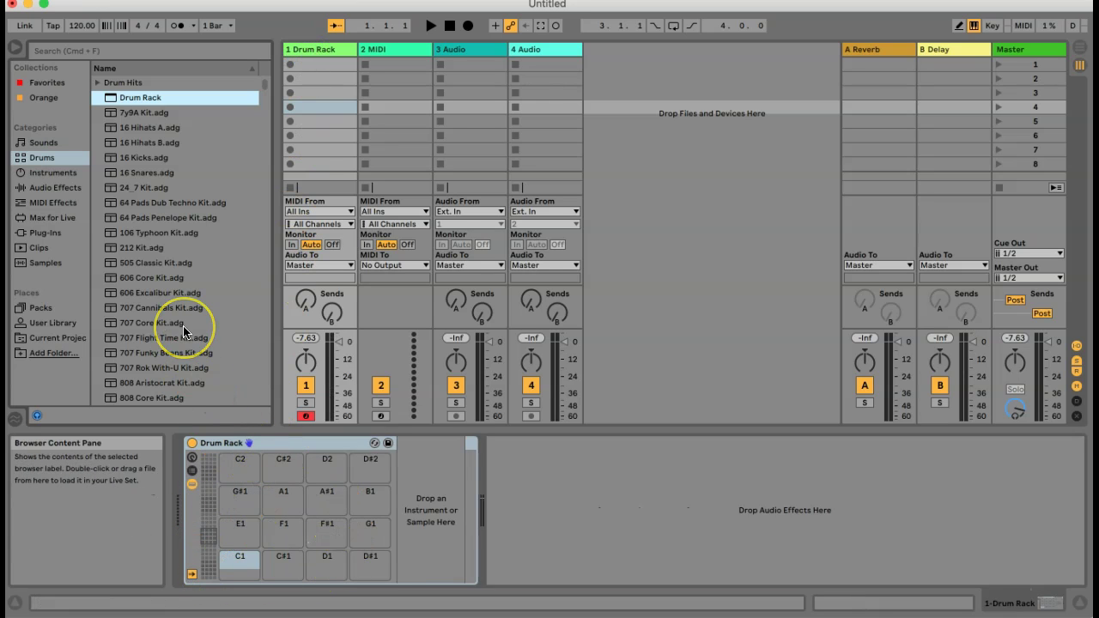
scroll(184, 331, down, 5)
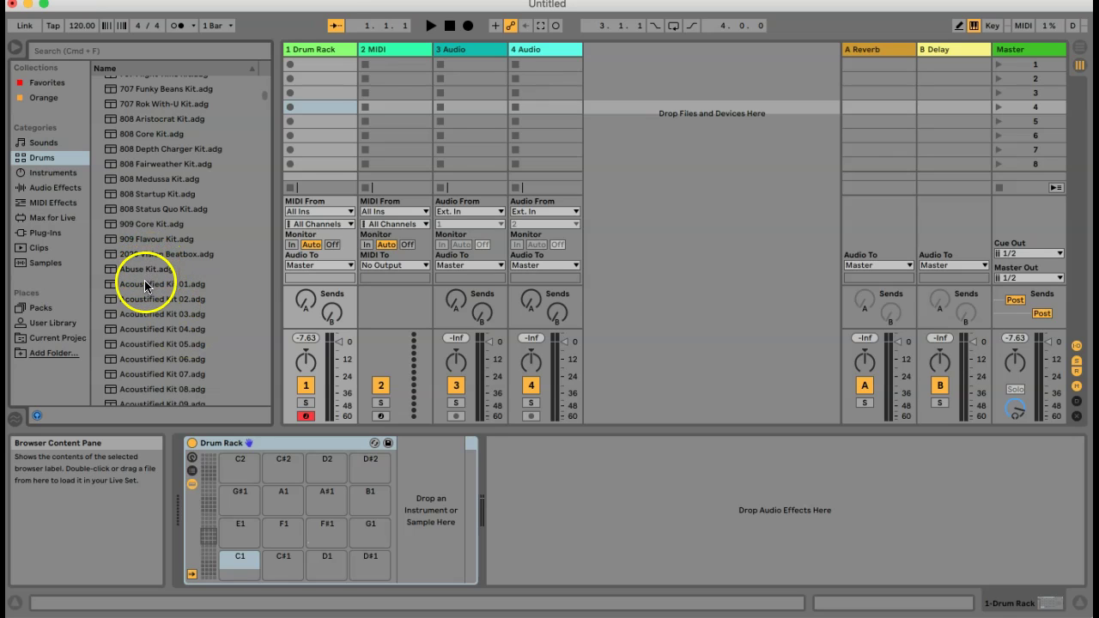
Step: Load Acoustified Kit 01.adg onto track 1, then audition and select its Kick pad
drag(144, 283, 312, 49)
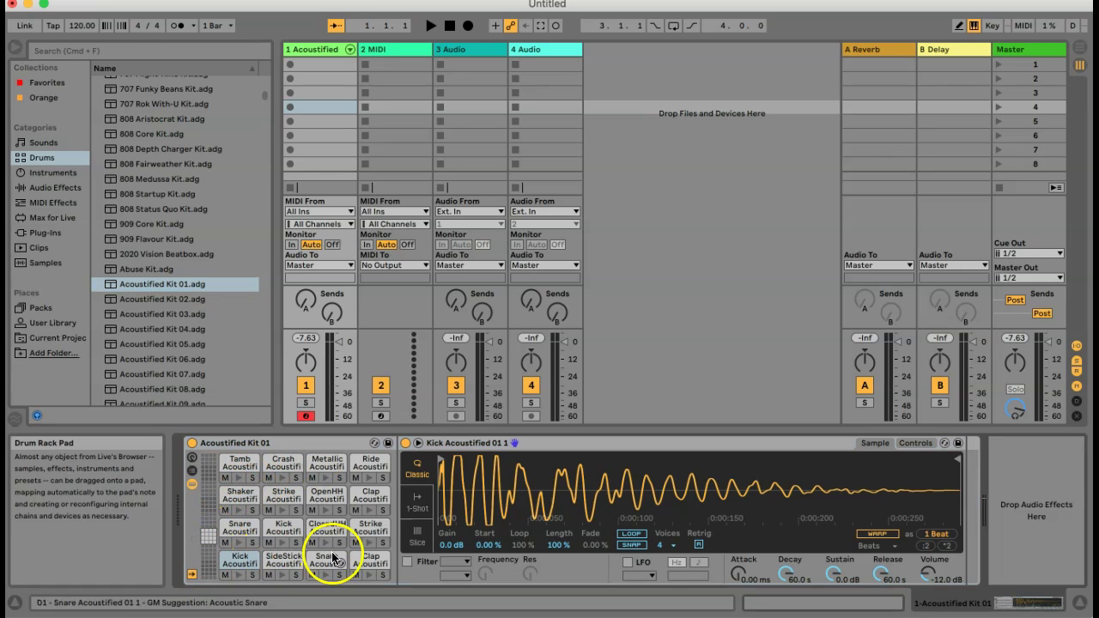
click(240, 575)
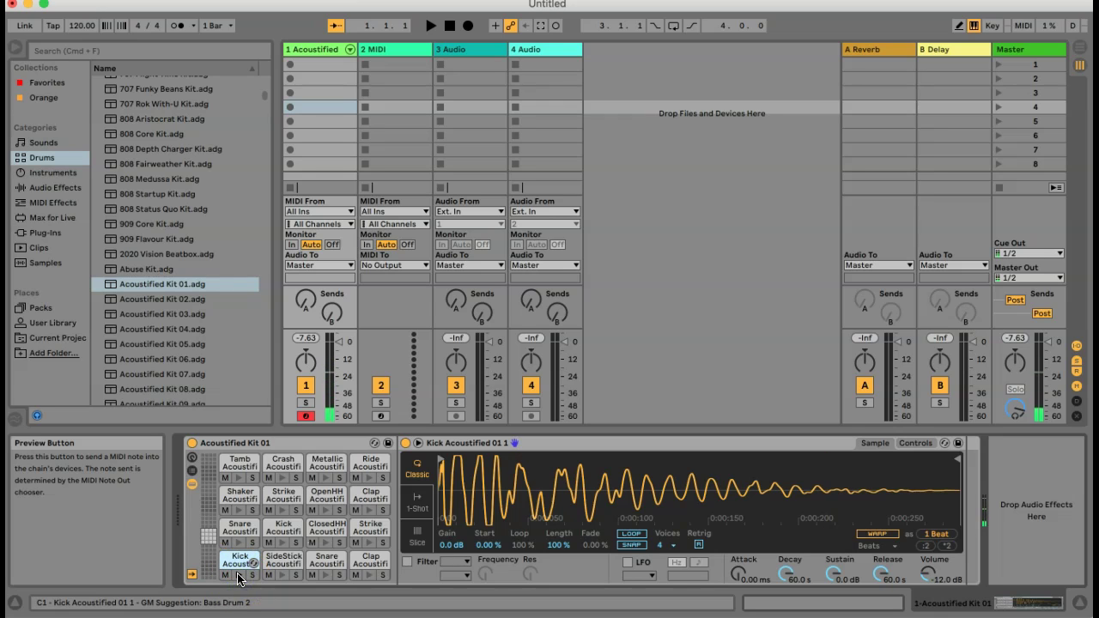
click(241, 563)
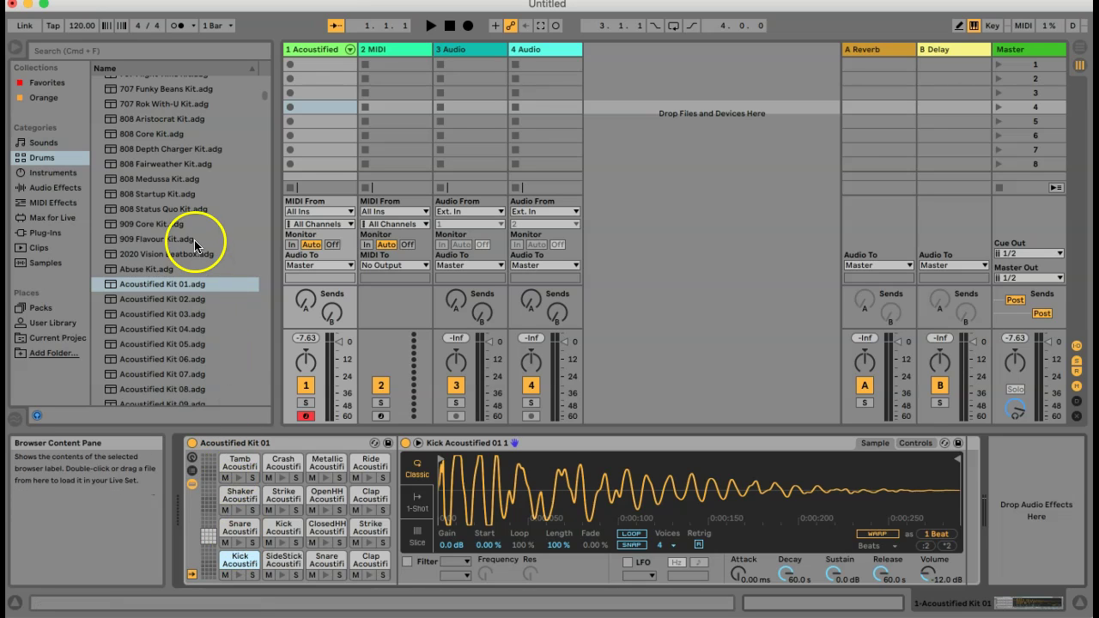
scroll(194, 240, up, 6)
Step: Put an empty Drum Rack on track 1 and shift the pad overview to higher pads
drag(133, 98, 315, 48)
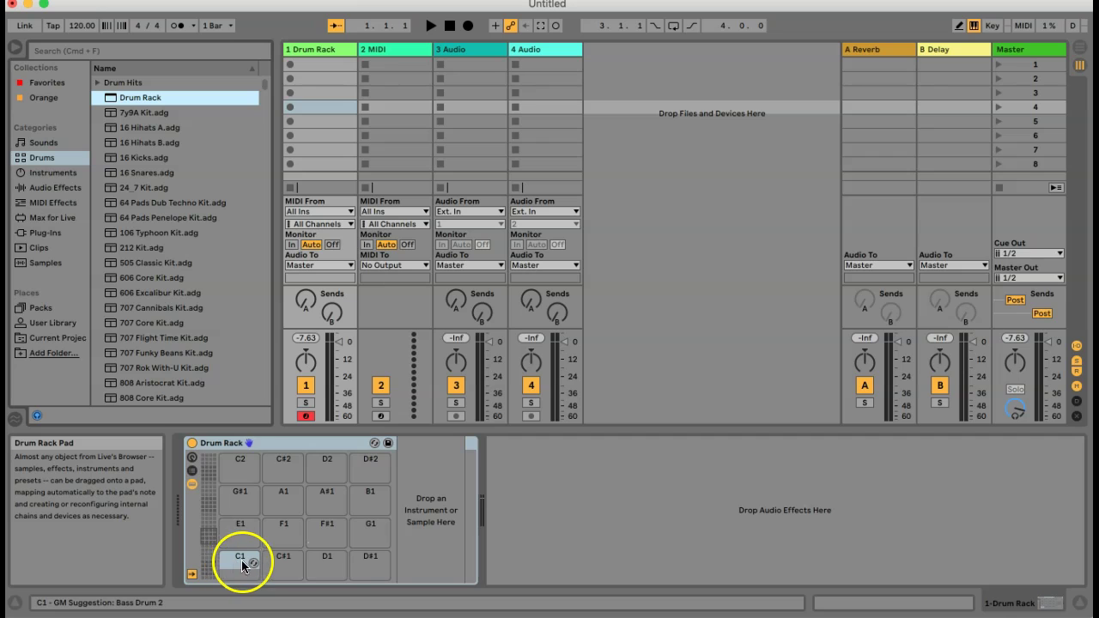
drag(213, 517, 210, 543)
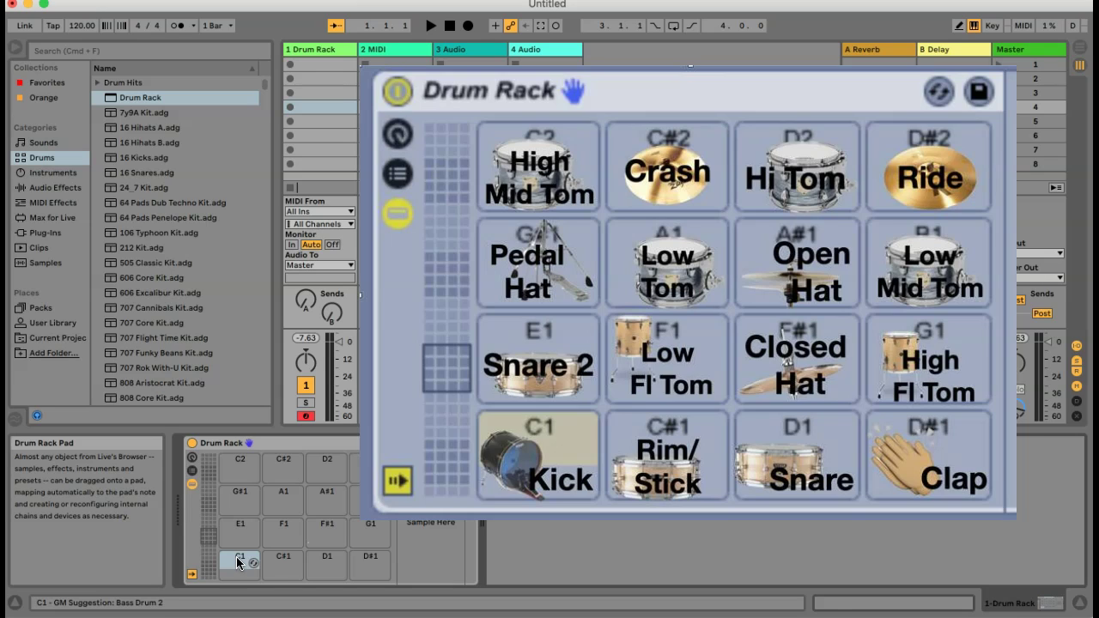
click(239, 562)
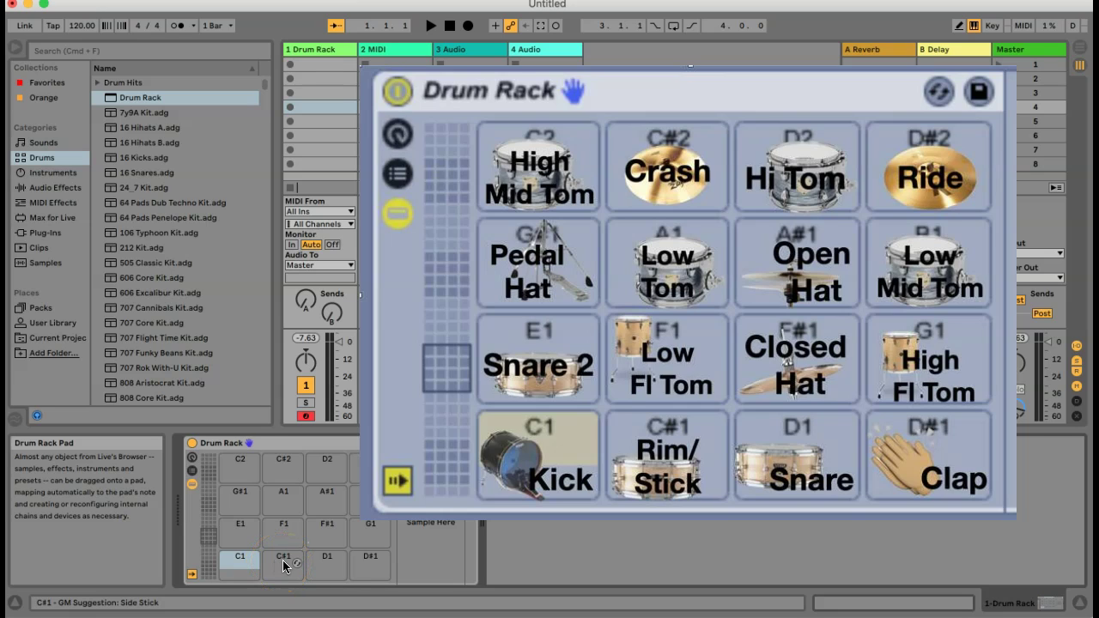
click(326, 565)
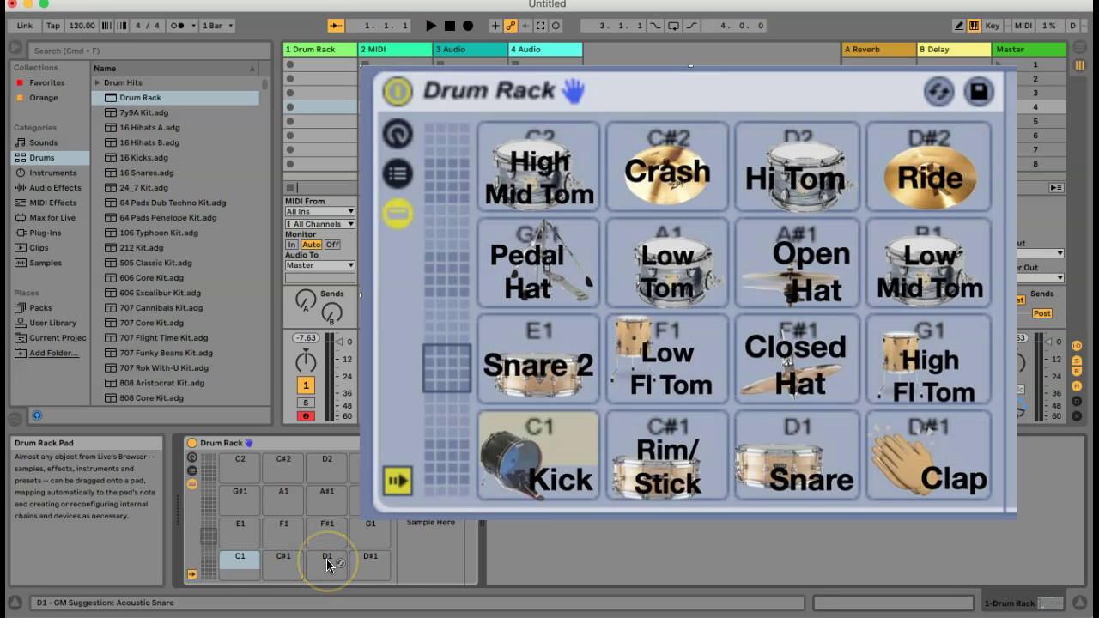
click(373, 563)
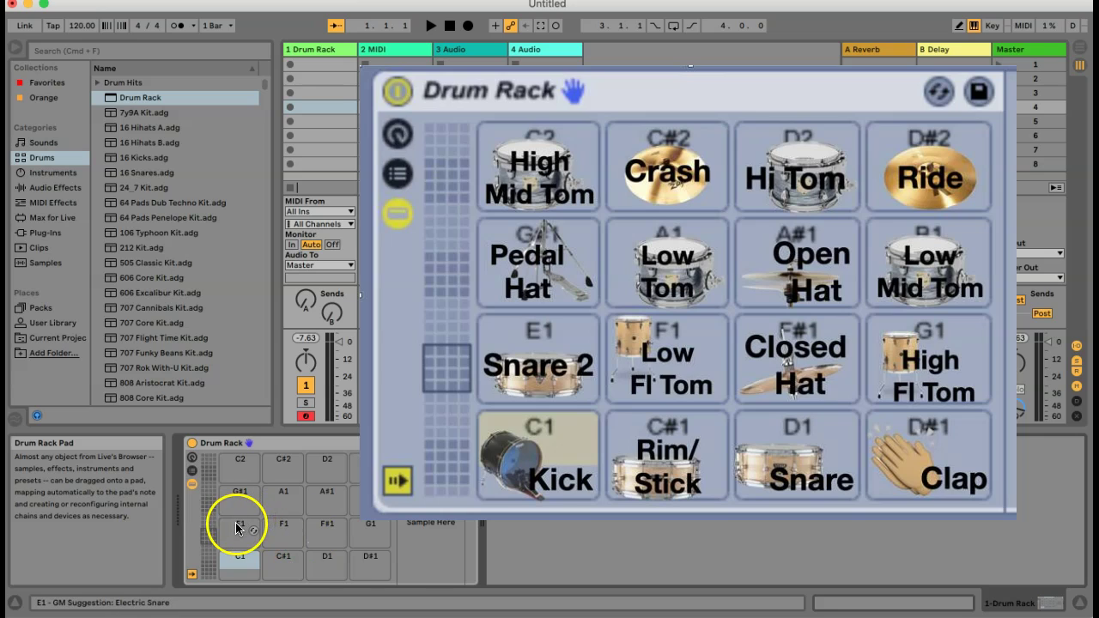
click(283, 523)
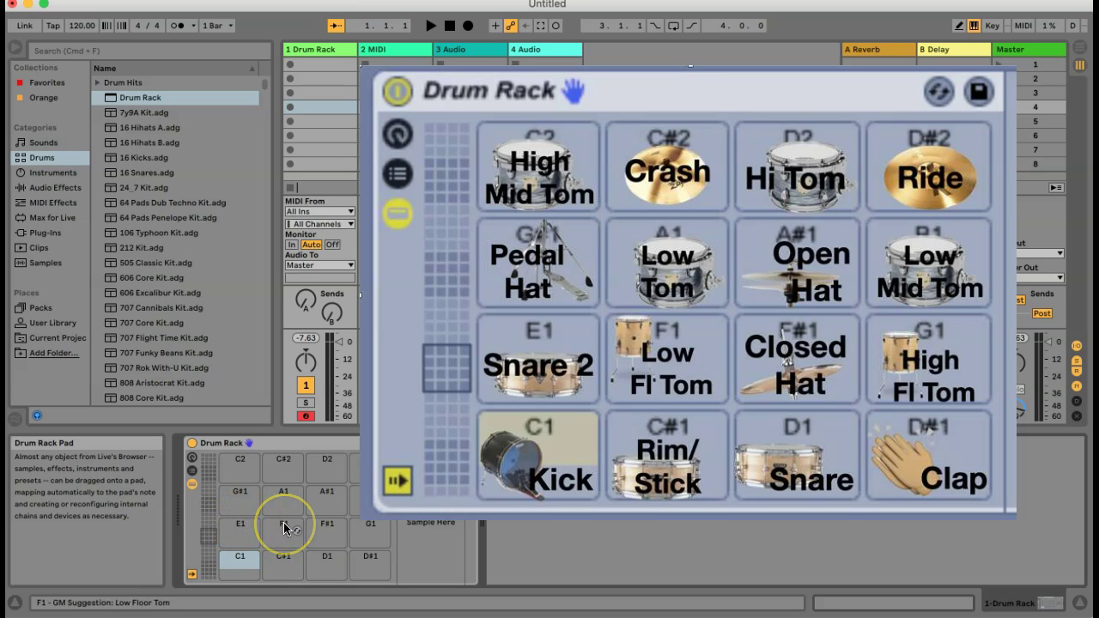
click(319, 526)
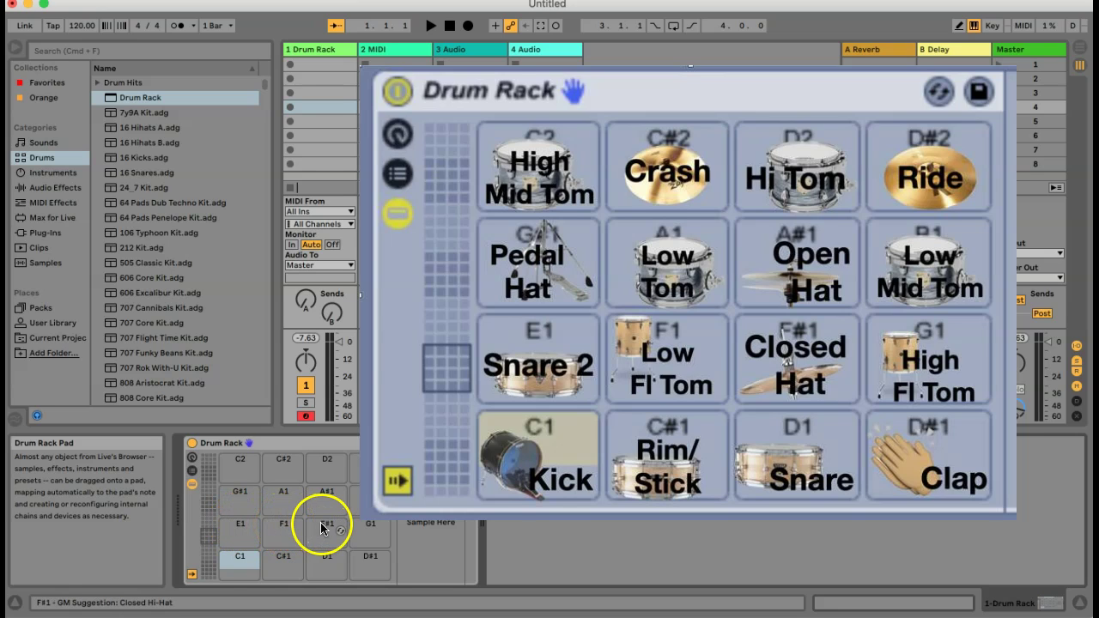
click(368, 530)
click(239, 491)
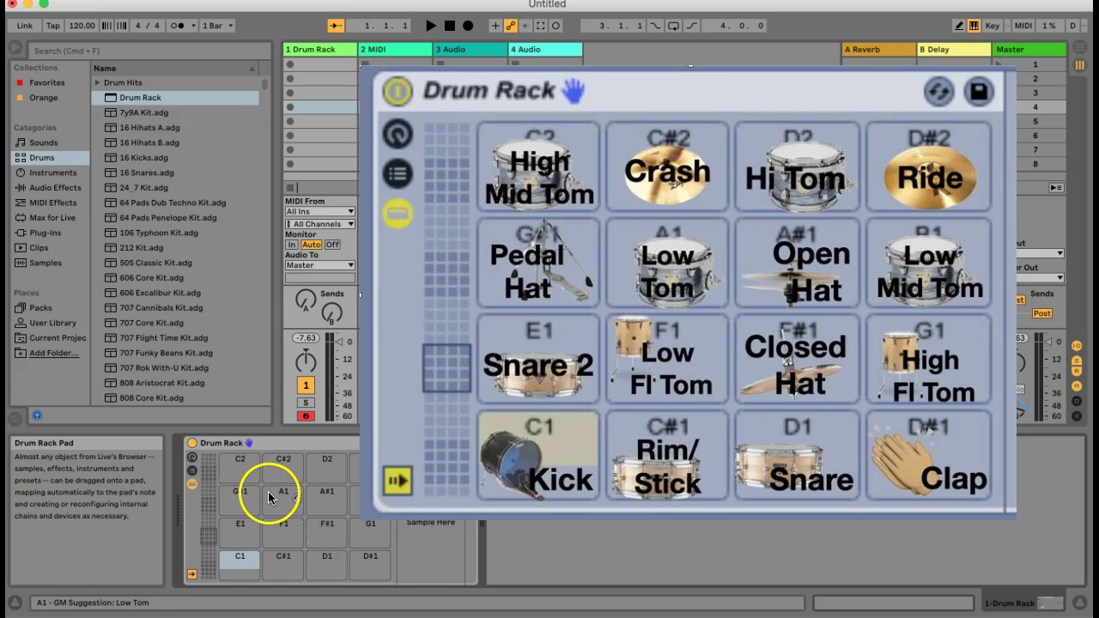
click(275, 496)
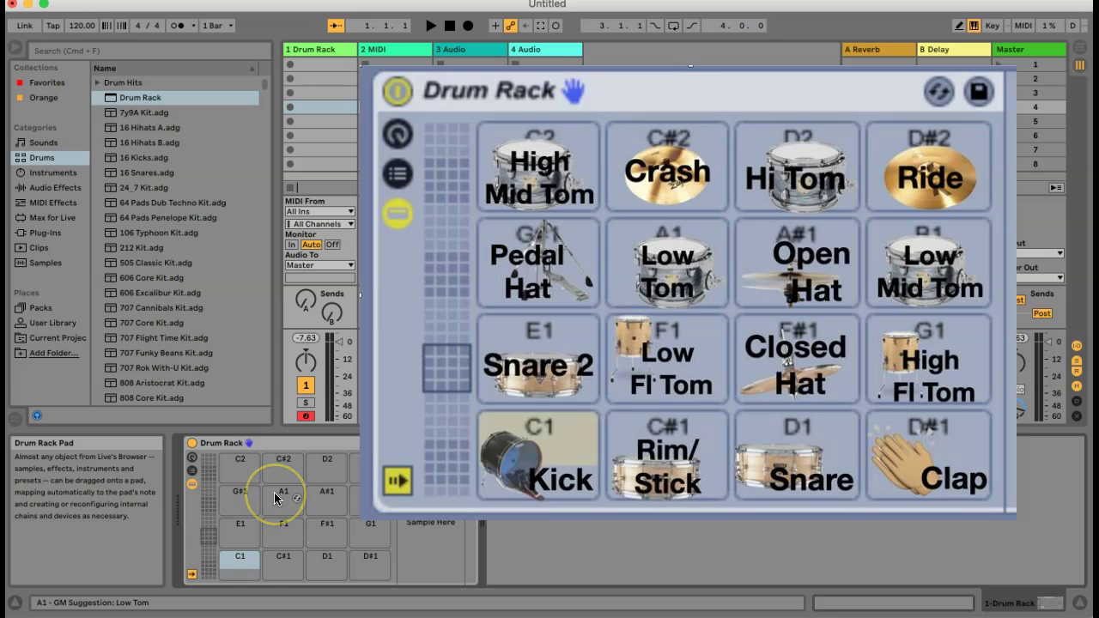
click(326, 493)
click(369, 498)
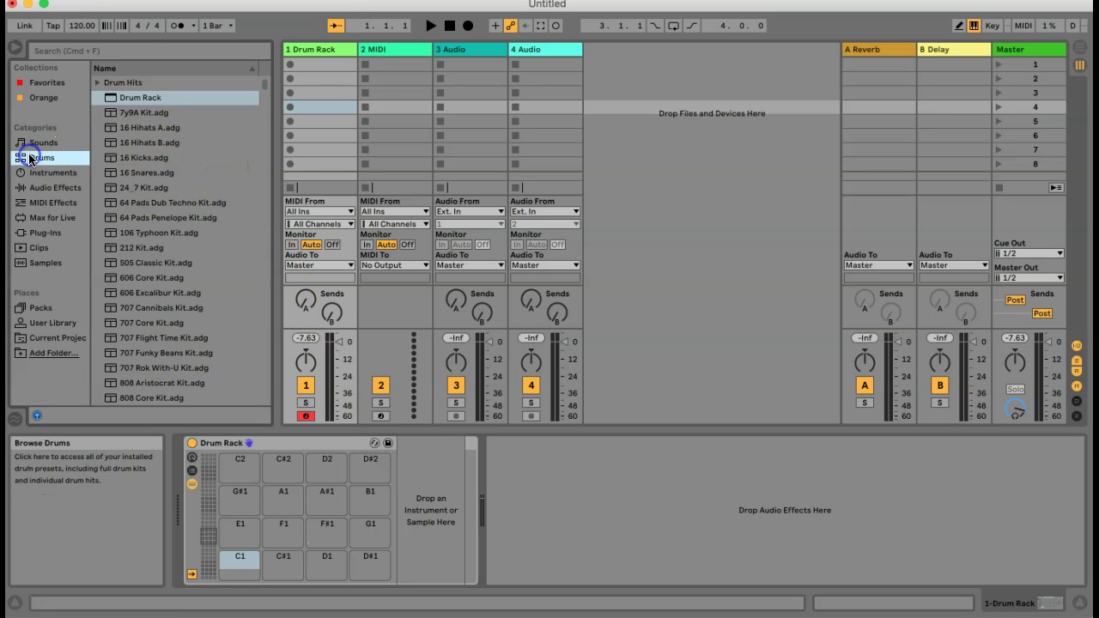
Step: Explore the Drum Hits Wood and FX Hit folders, previewing Alien Warning and Dread String F#
click(119, 82)
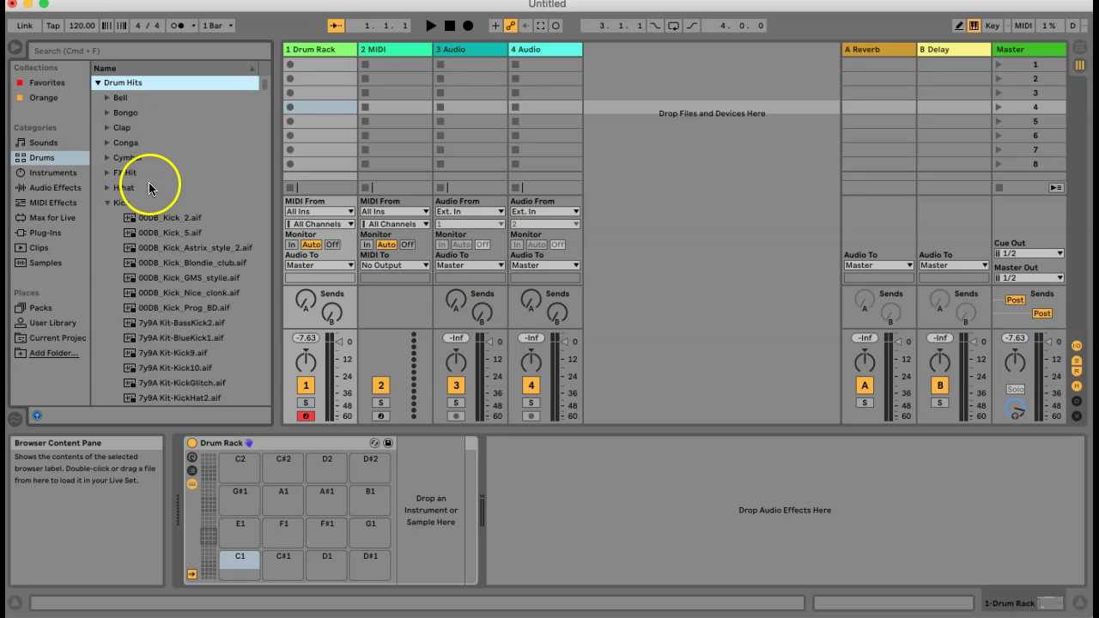
click(107, 202)
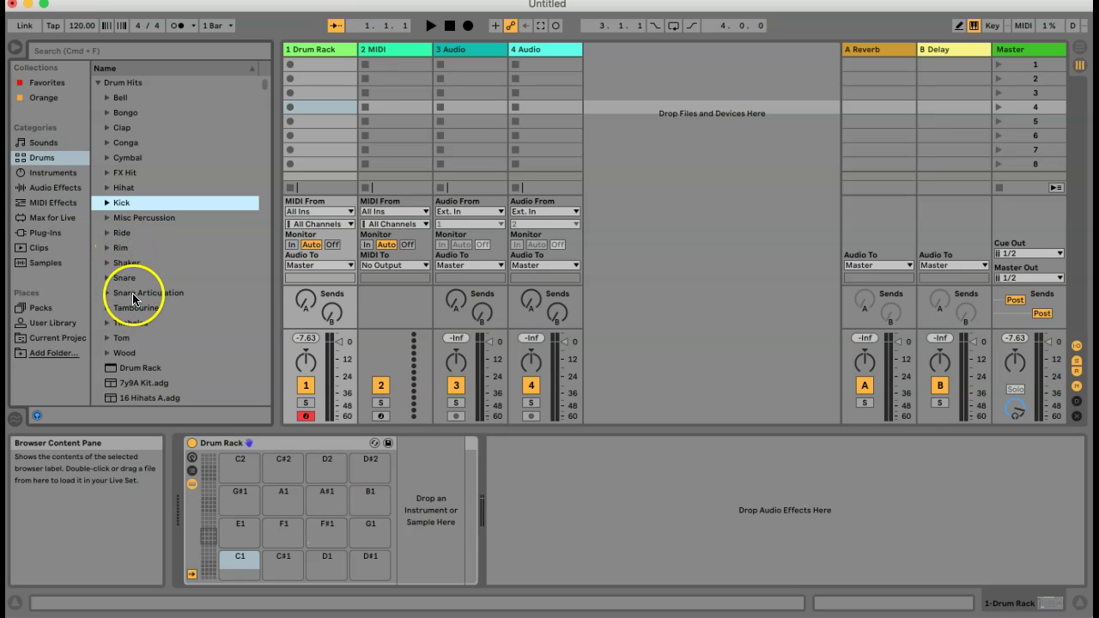
click(107, 353)
scroll(153, 364, down, 3)
scroll(152, 364, up, 4)
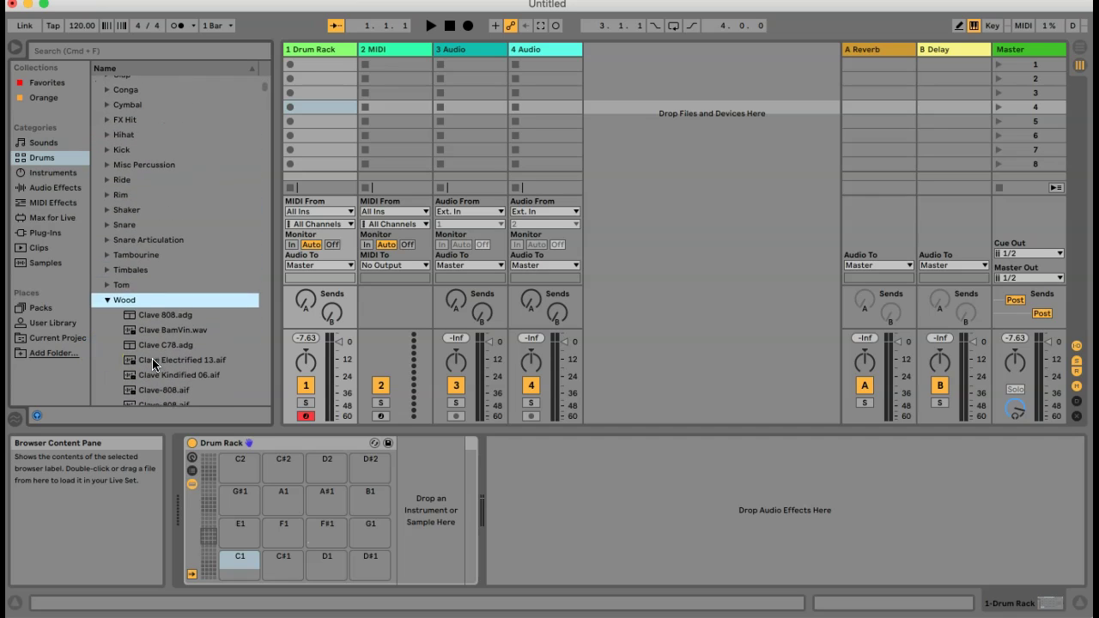
scroll(121, 177, up, 3)
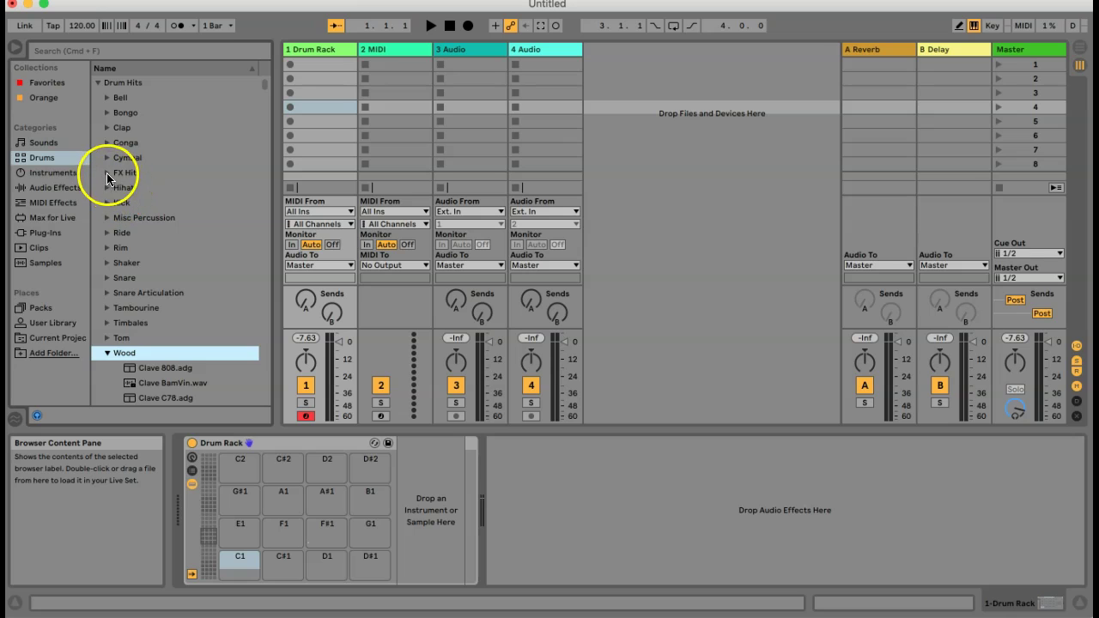
click(107, 175)
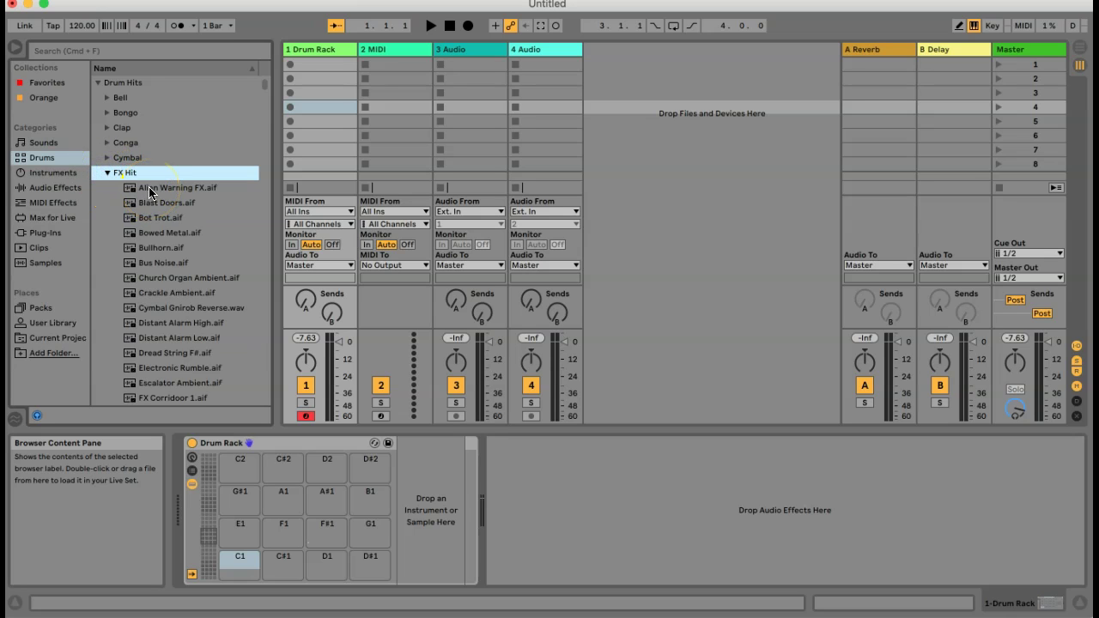
drag(150, 189, 156, 346)
click(157, 349)
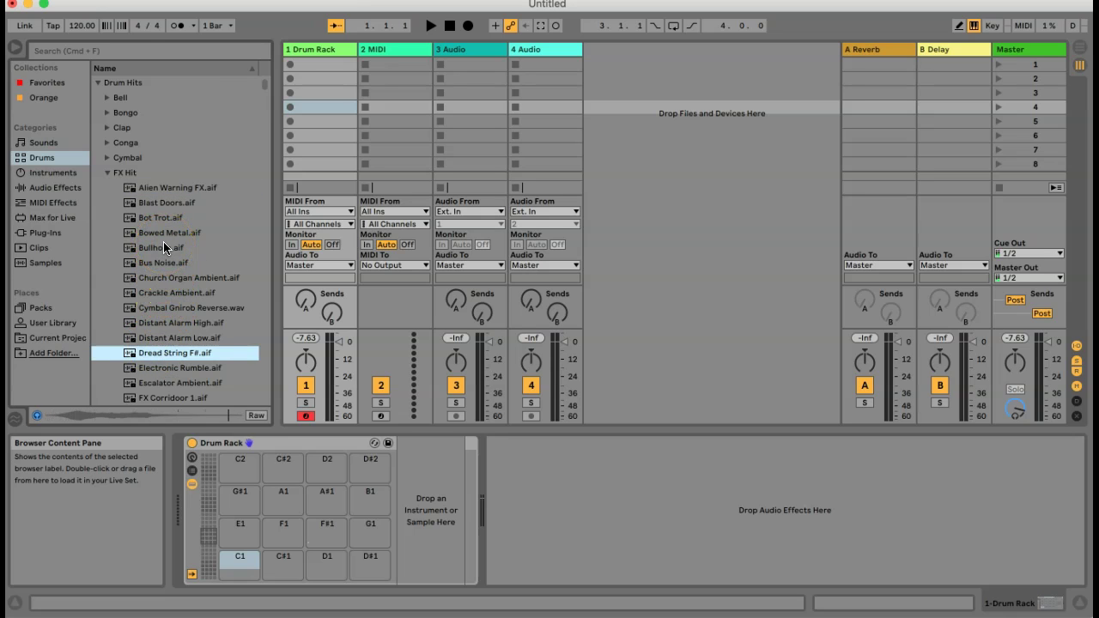
Step: Collapse FX Hit, toggle Preview off and on, and audition 00DB_Kick_2.aif in the Kick folder
click(109, 174)
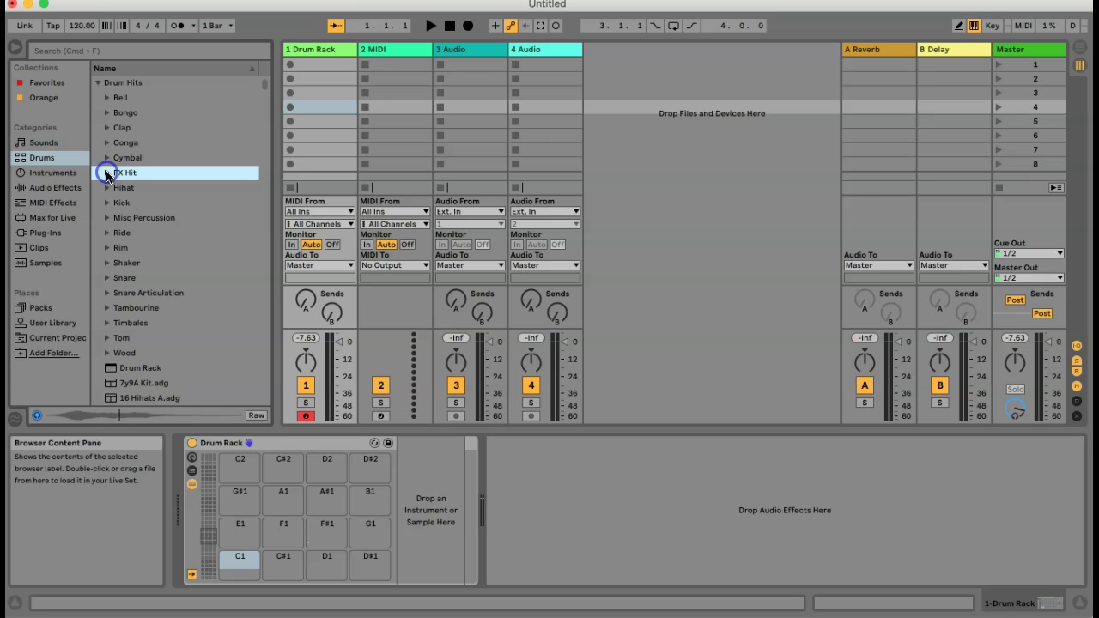
click(37, 415)
click(108, 206)
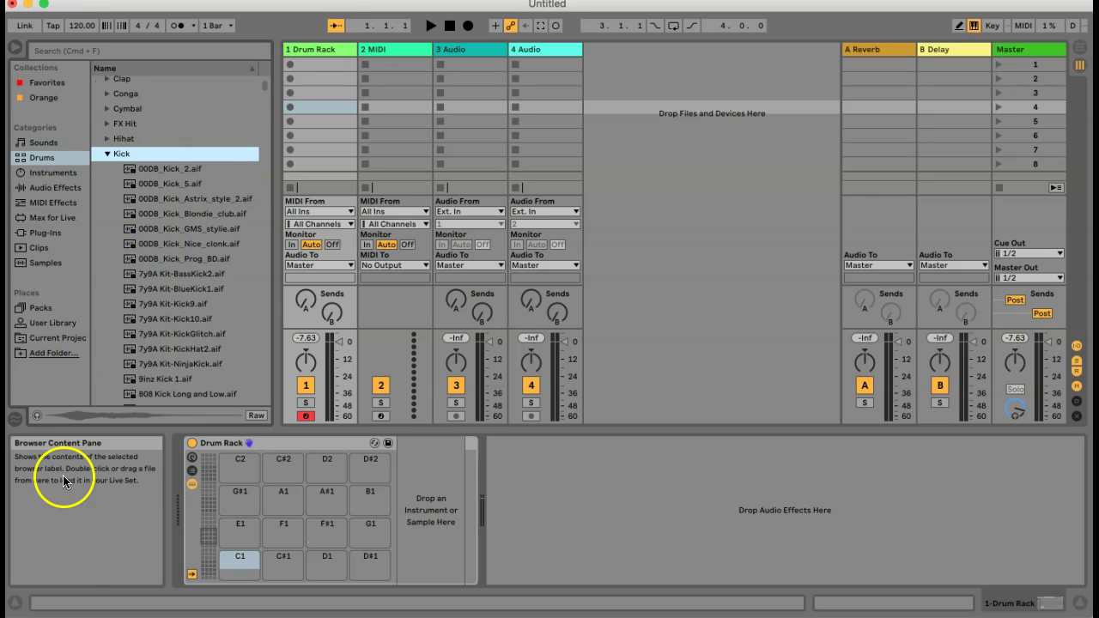
click(36, 416)
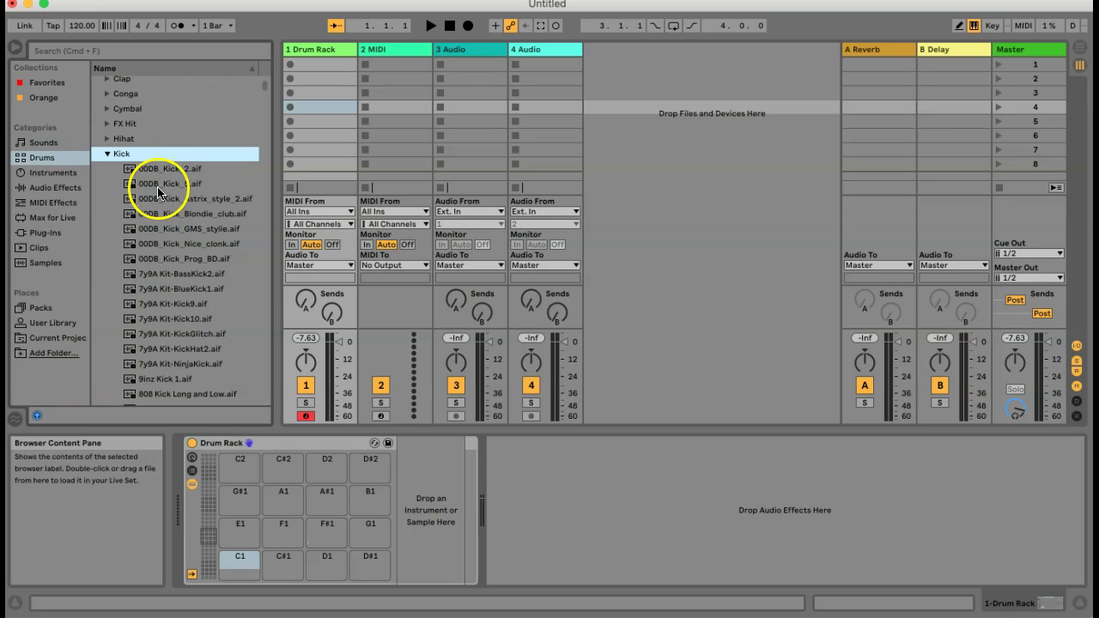
scroll(171, 247, down, 20)
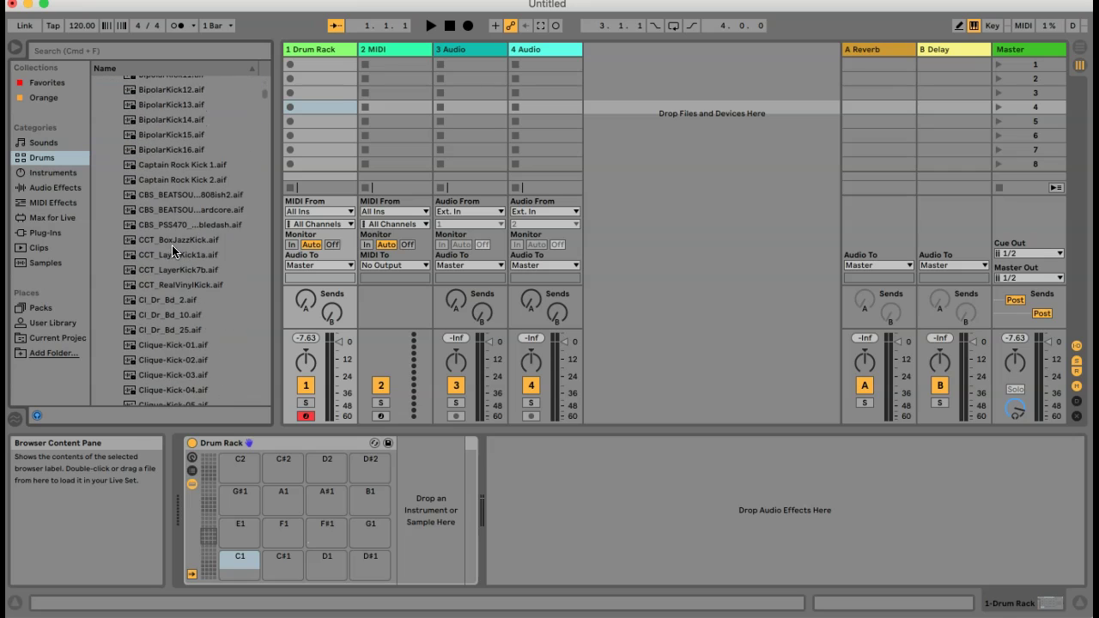
scroll(172, 249, up, 20)
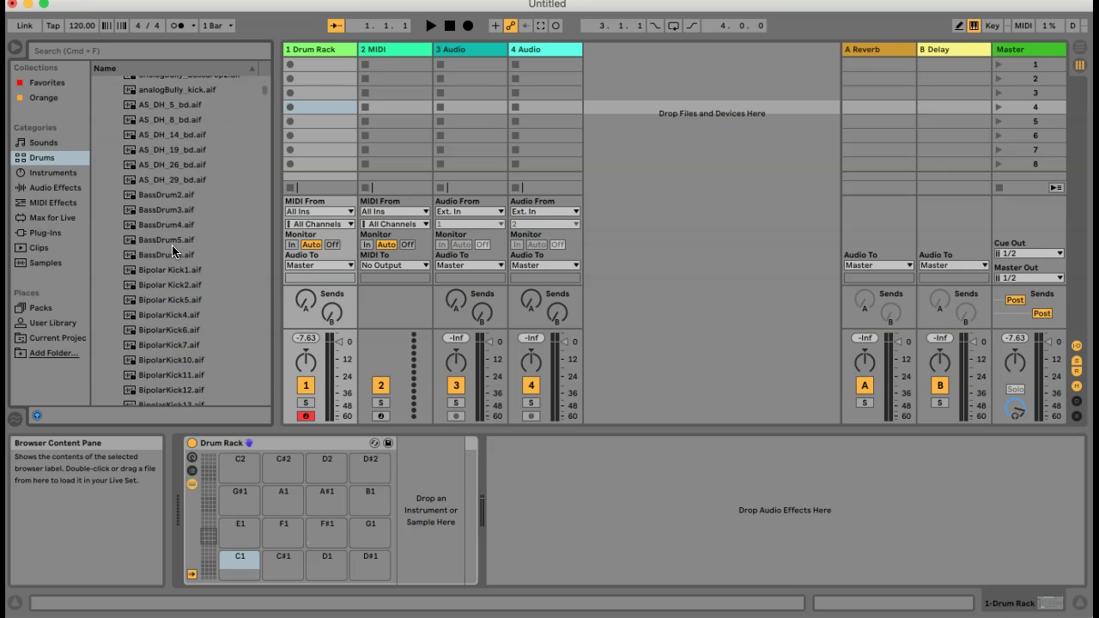
scroll(172, 244, up, 1)
click(172, 218)
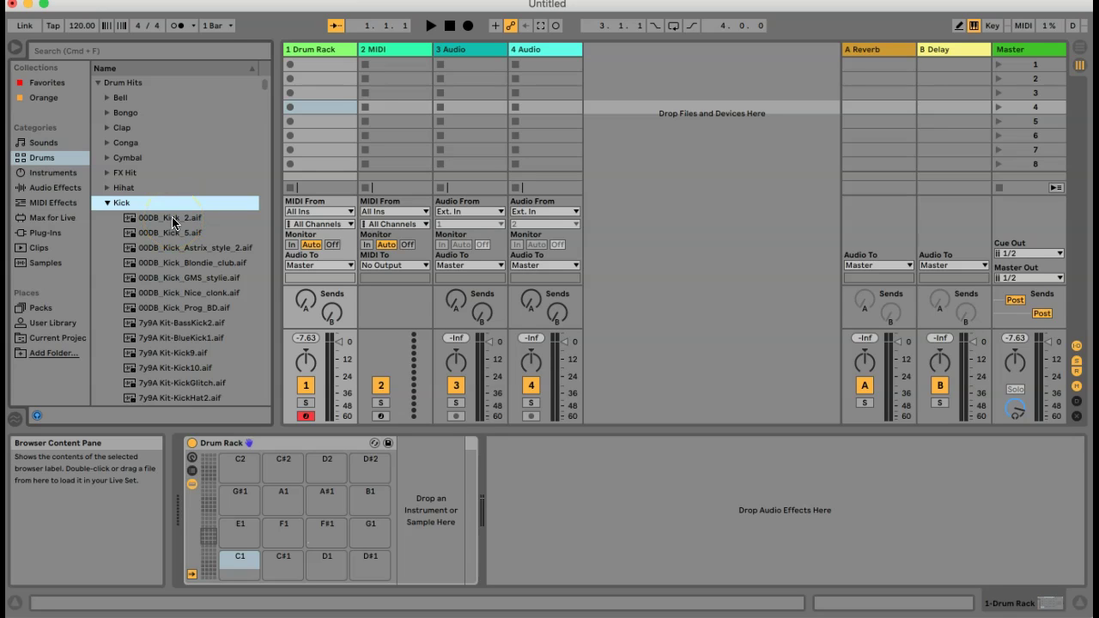
click(173, 219)
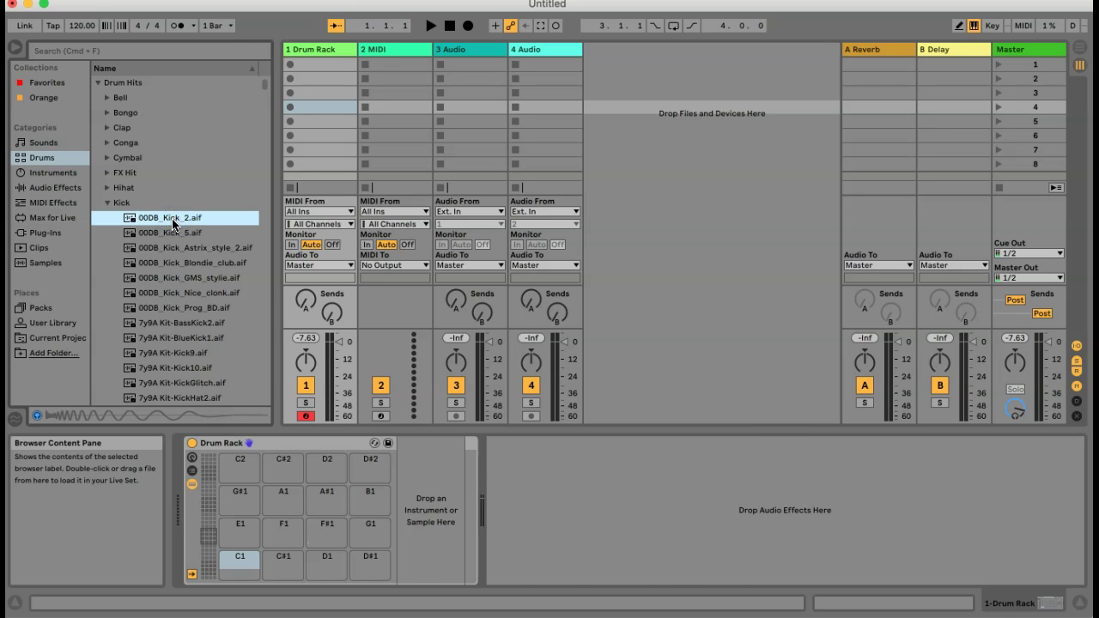
Step: Load 00DB_Kick_2.aif onto track 1, play it, then undo to restore the Drum Rack
double_click(172, 220)
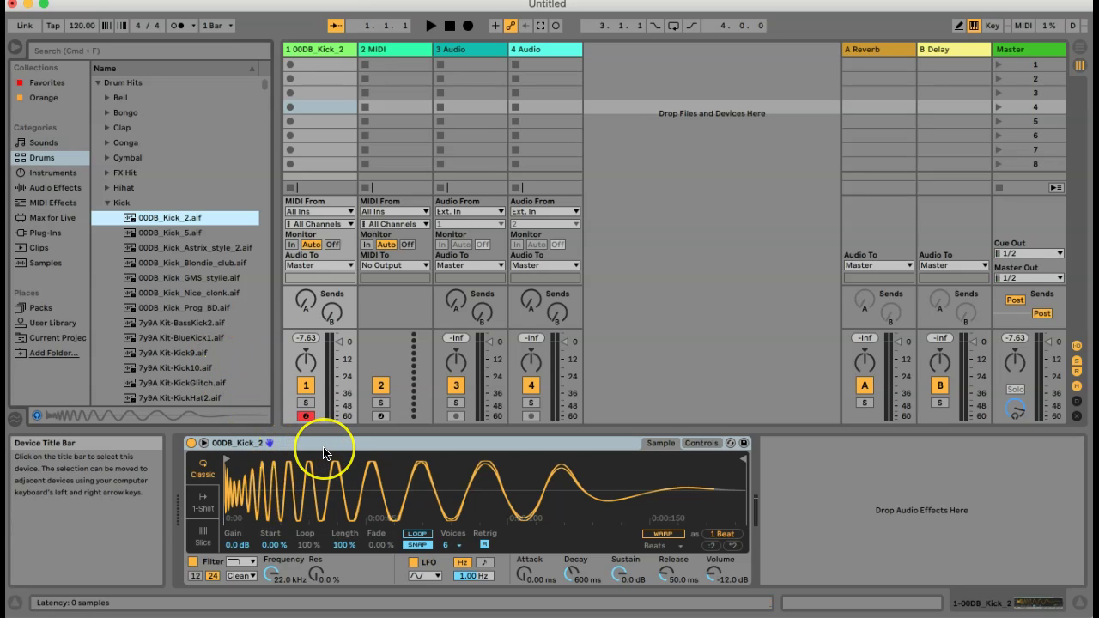
key(a)
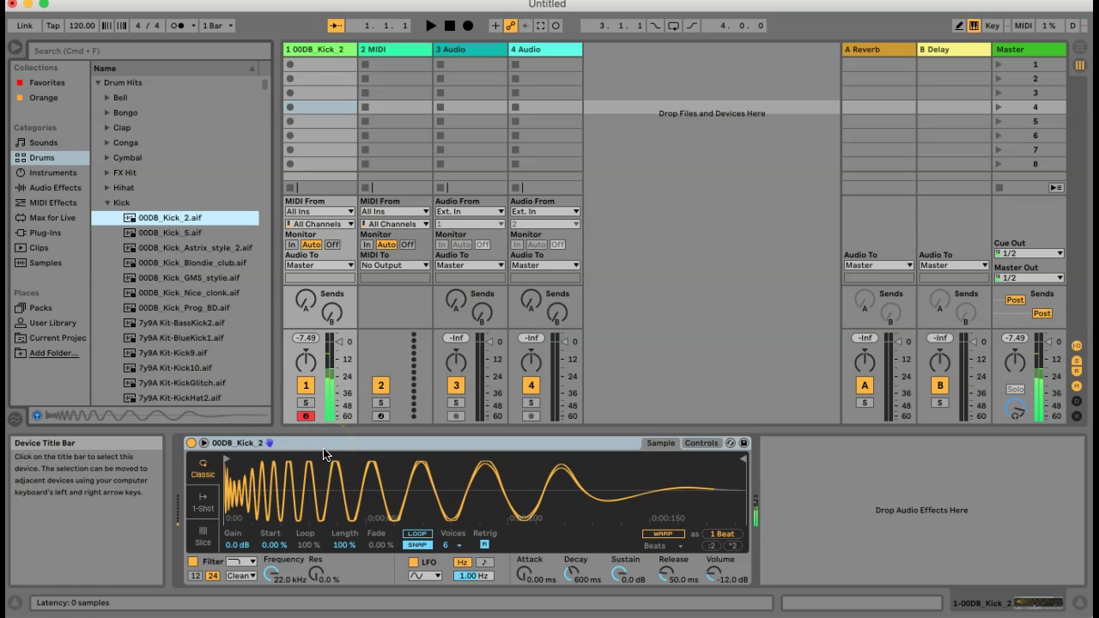
right_click(245, 439)
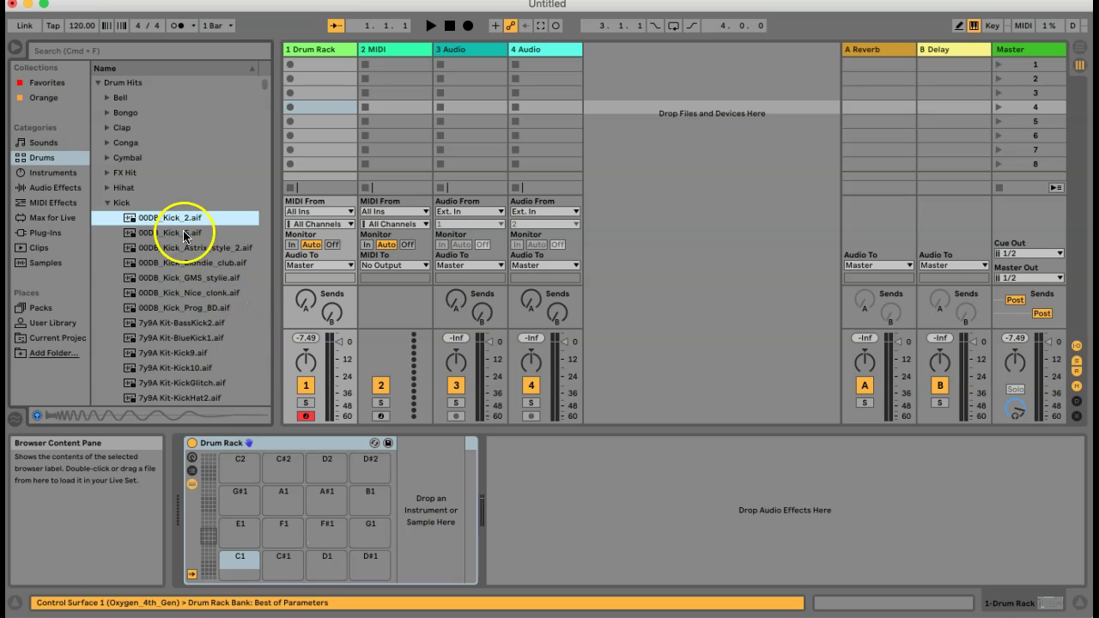
Step: Audition 2020_PH_Kick4.aif from the Kick list
scroll(162, 305, down, 6)
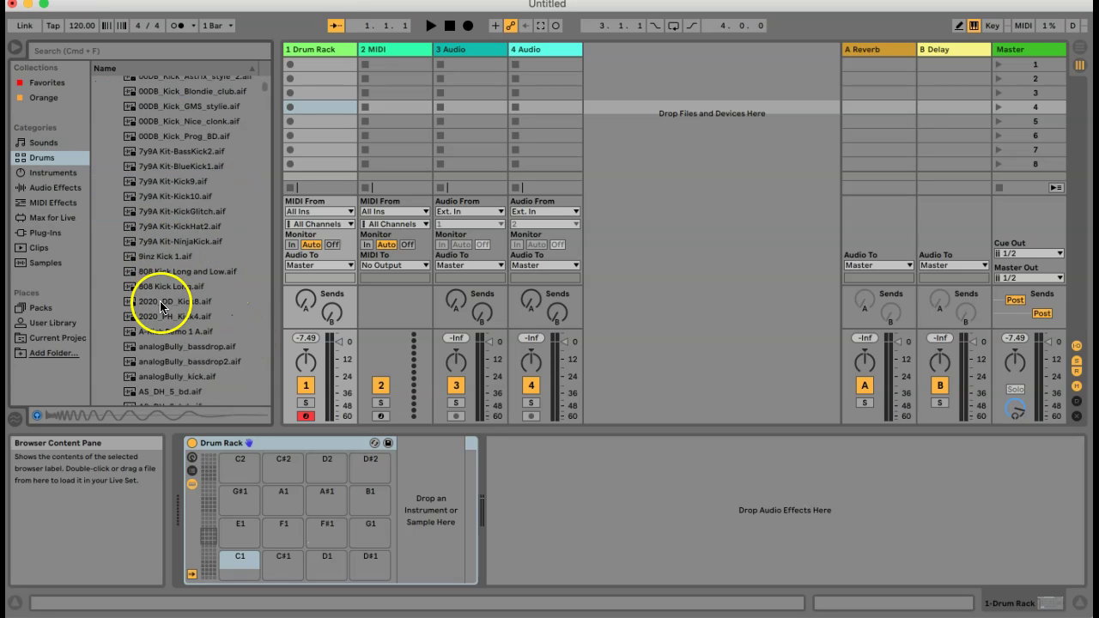
click(164, 309)
click(164, 310)
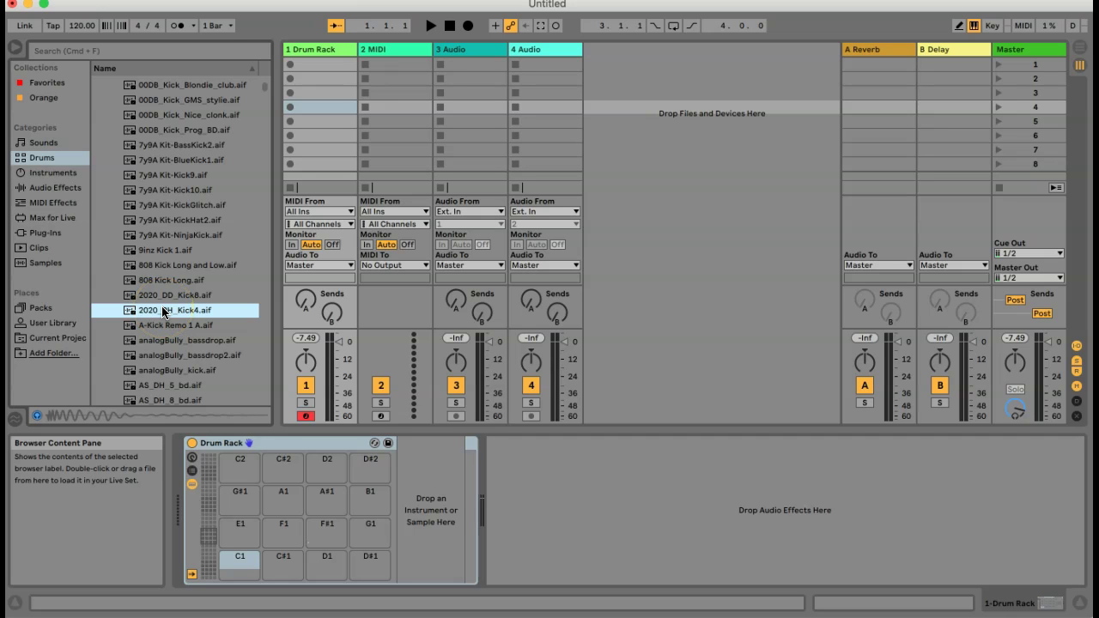
Step: Load 2020_PH_Kick4.aif onto pad C1 and play it twice
drag(162, 310, 226, 512)
drag(241, 577, 239, 575)
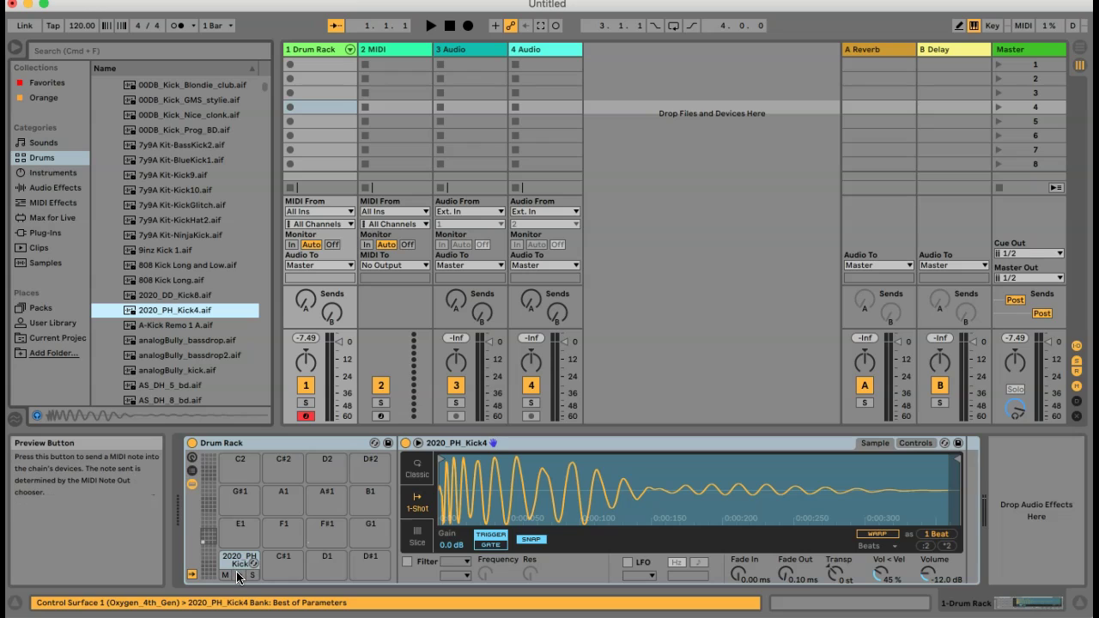
click(237, 575)
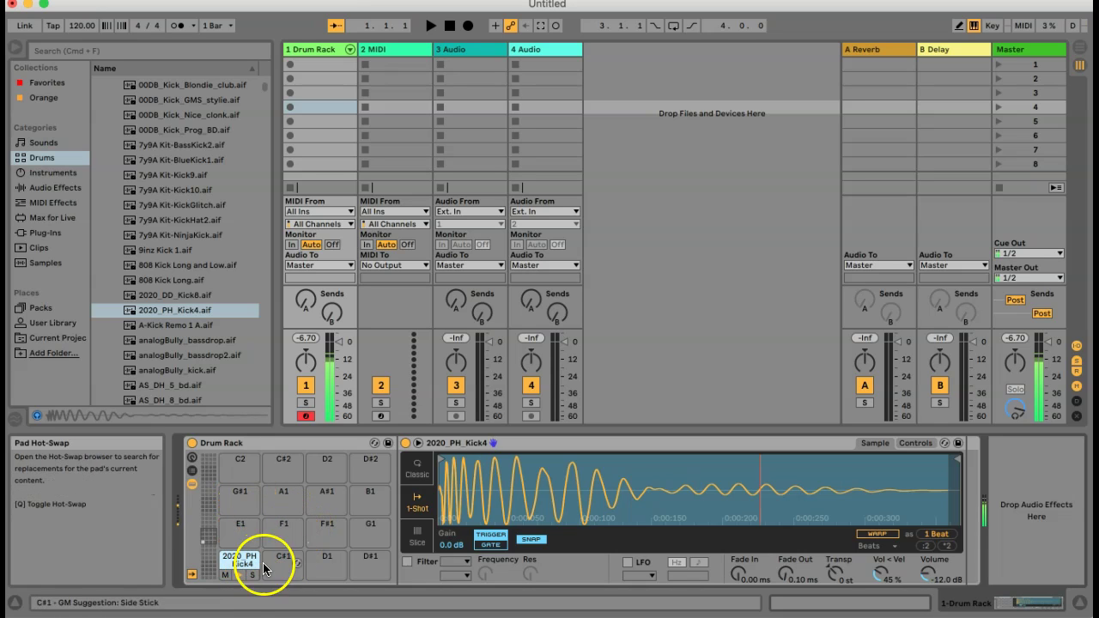
click(241, 575)
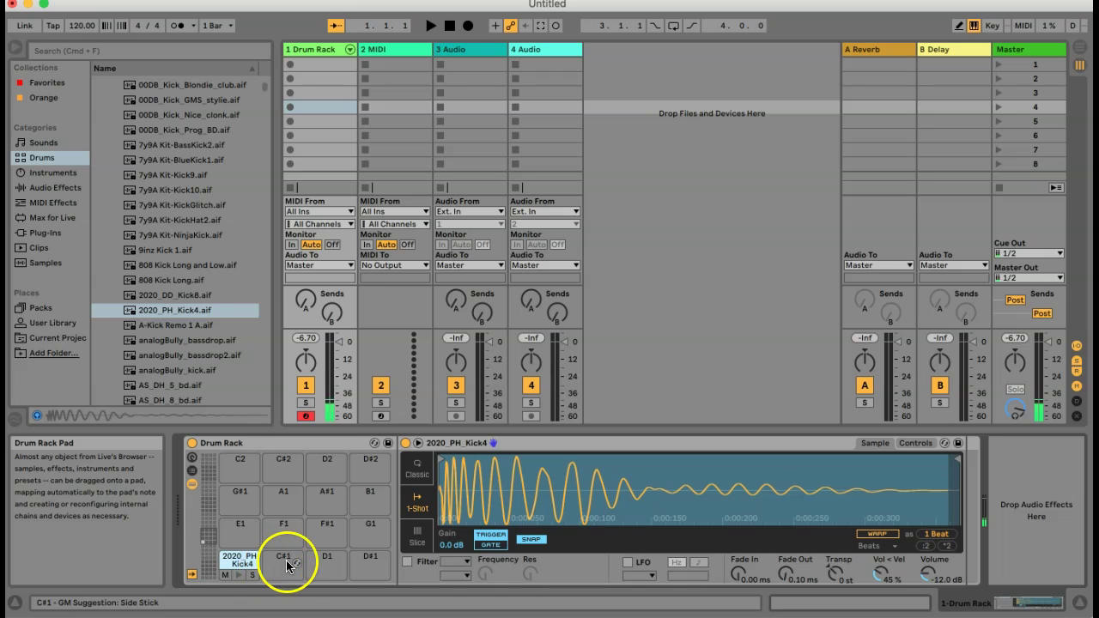
Step: Step the pad selection through C#1, D1 and onward to C2
click(283, 569)
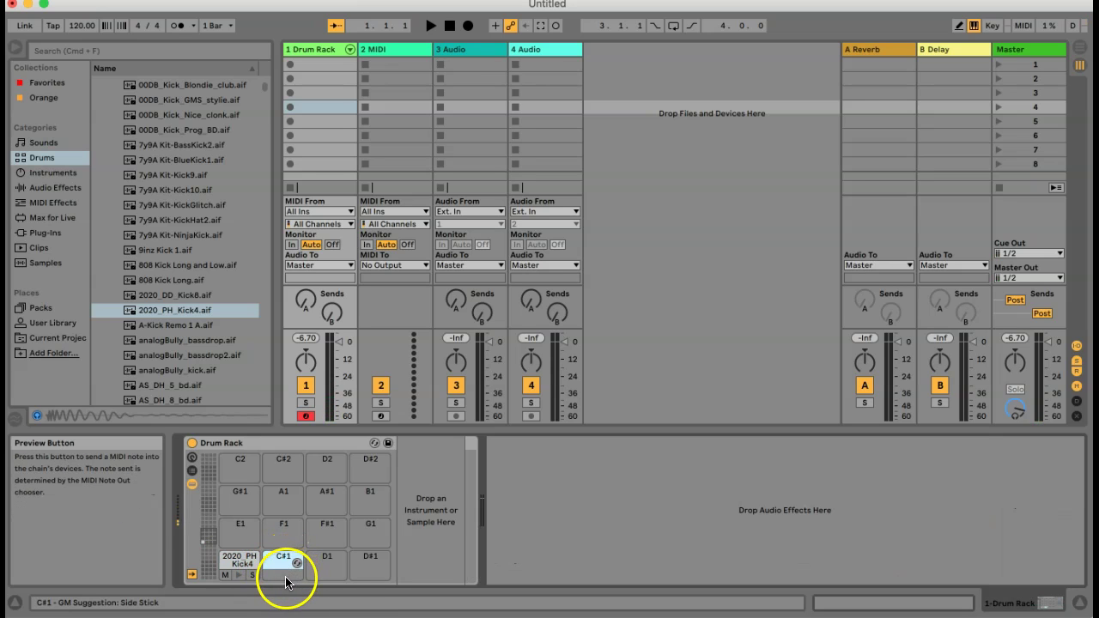
click(326, 576)
key(Right)
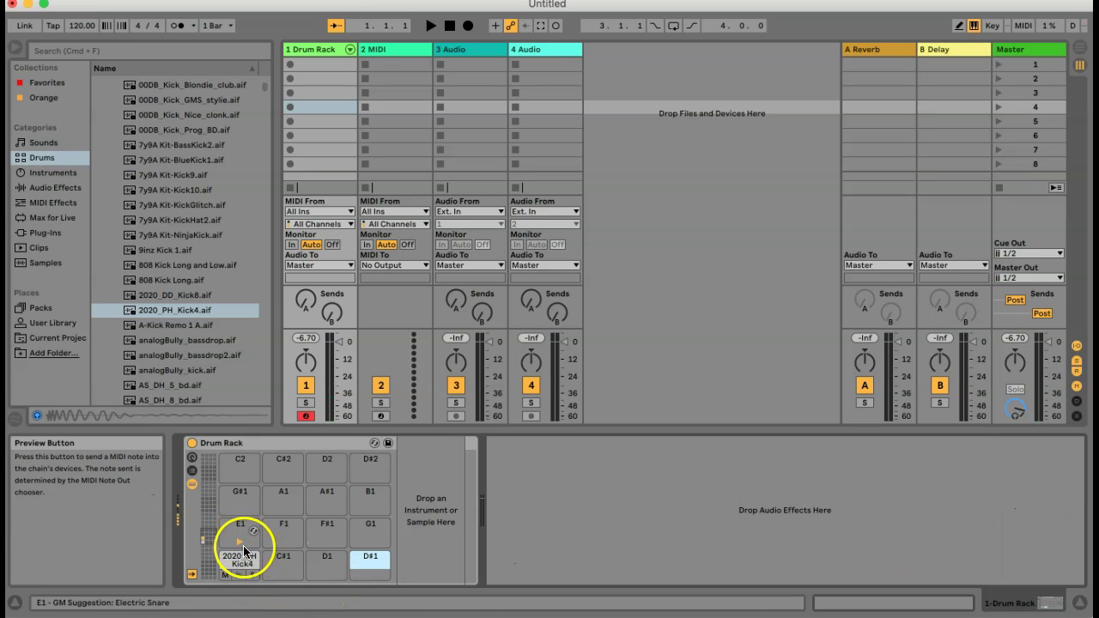
click(243, 546)
key(Right)
key(Right)
key(Right)
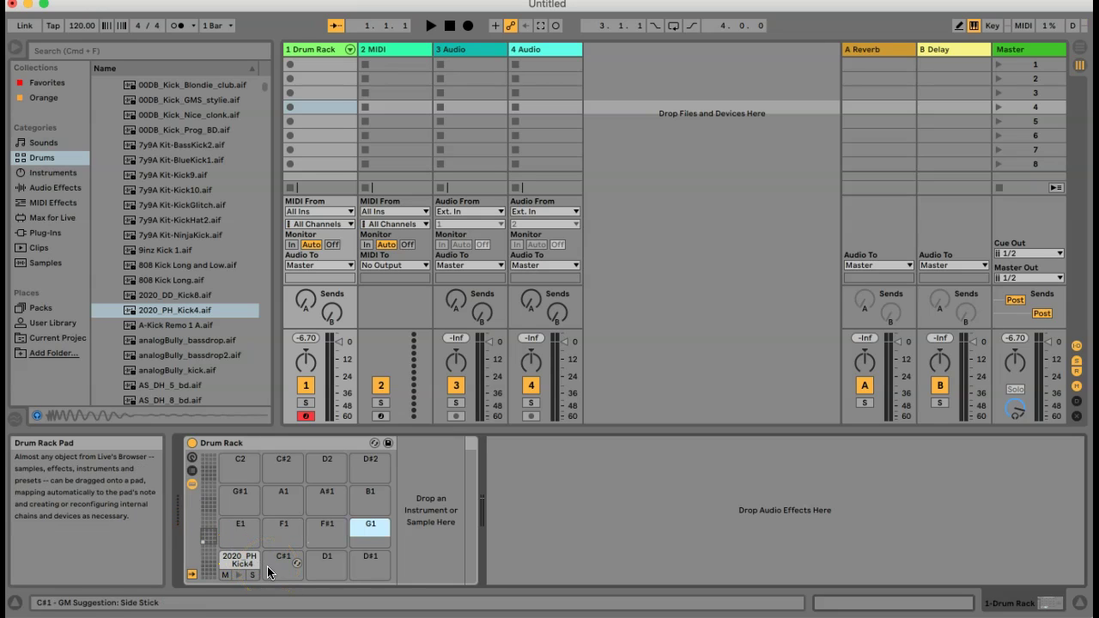
key(k)
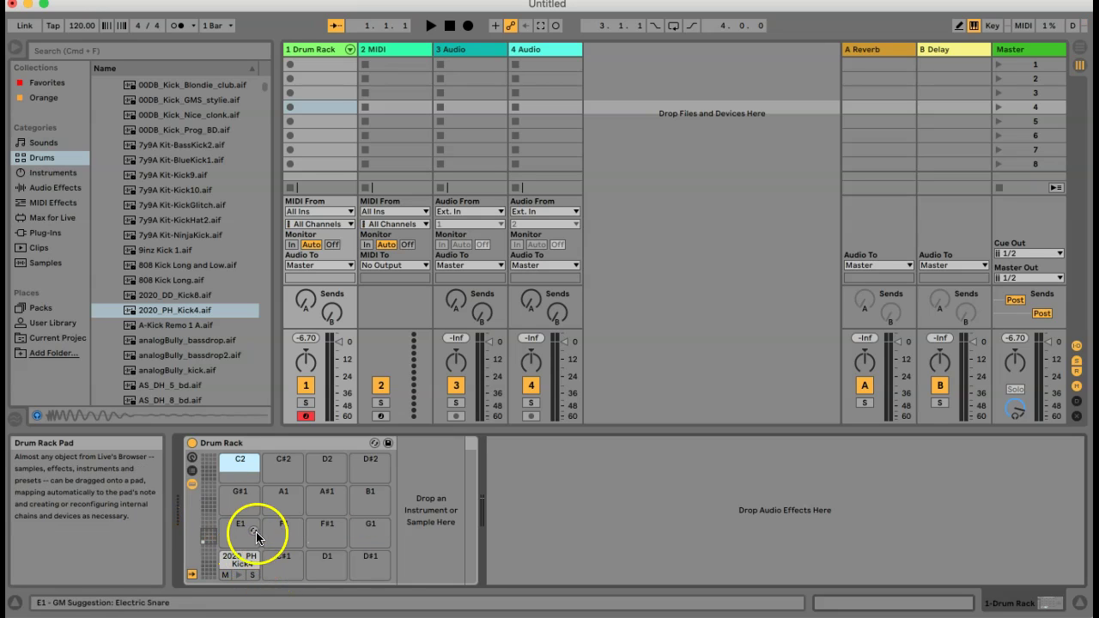
Step: Audition further kick samples, including Bipolar Kick1 and BipolarKick12
scroll(175, 300, down, 5)
click(175, 301)
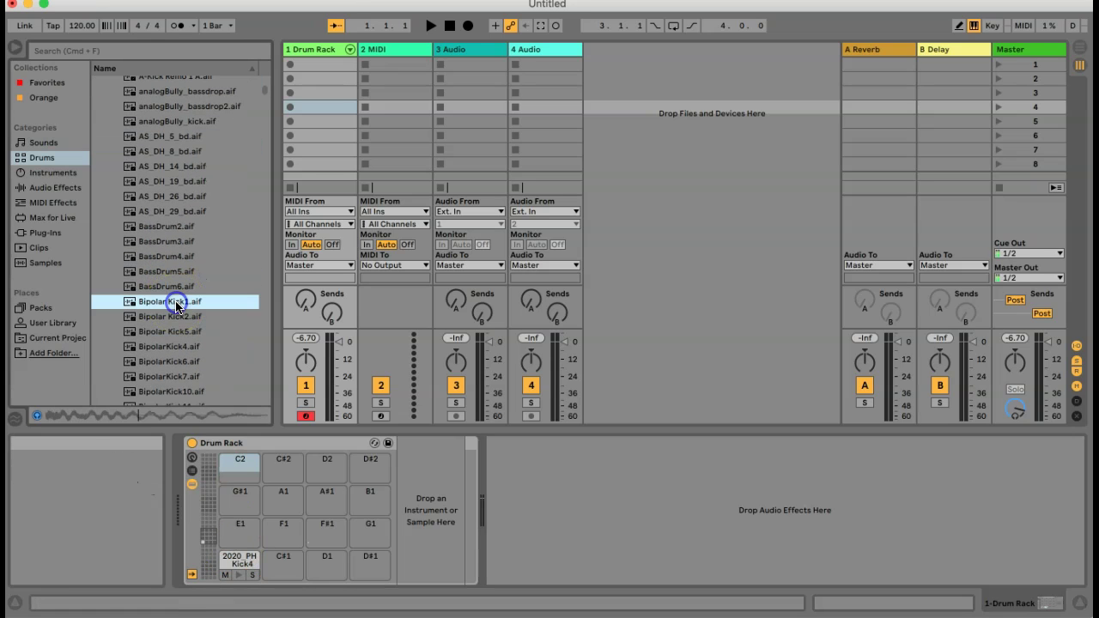
click(198, 197)
scroll(164, 276, down, 3)
scroll(165, 276, down, 3)
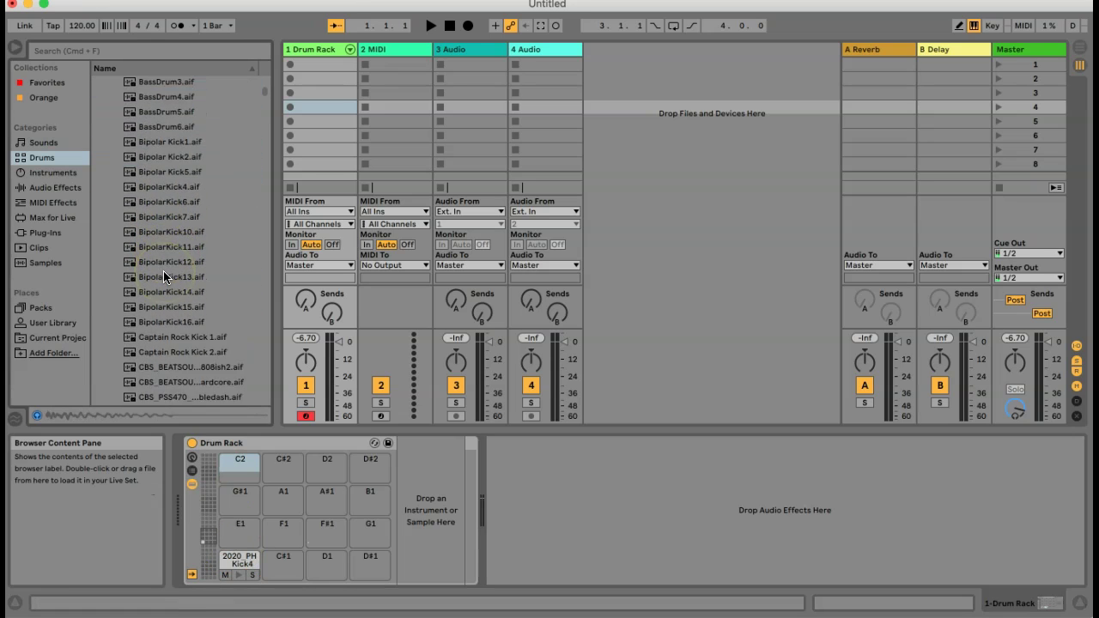
click(164, 271)
click(165, 224)
Step: Audition Clique-Kick-01, Clique-Kick-06 and DBD_KICK9, comparing them with the C1 pad kick
scroll(166, 224, down, 6)
click(162, 244)
click(171, 215)
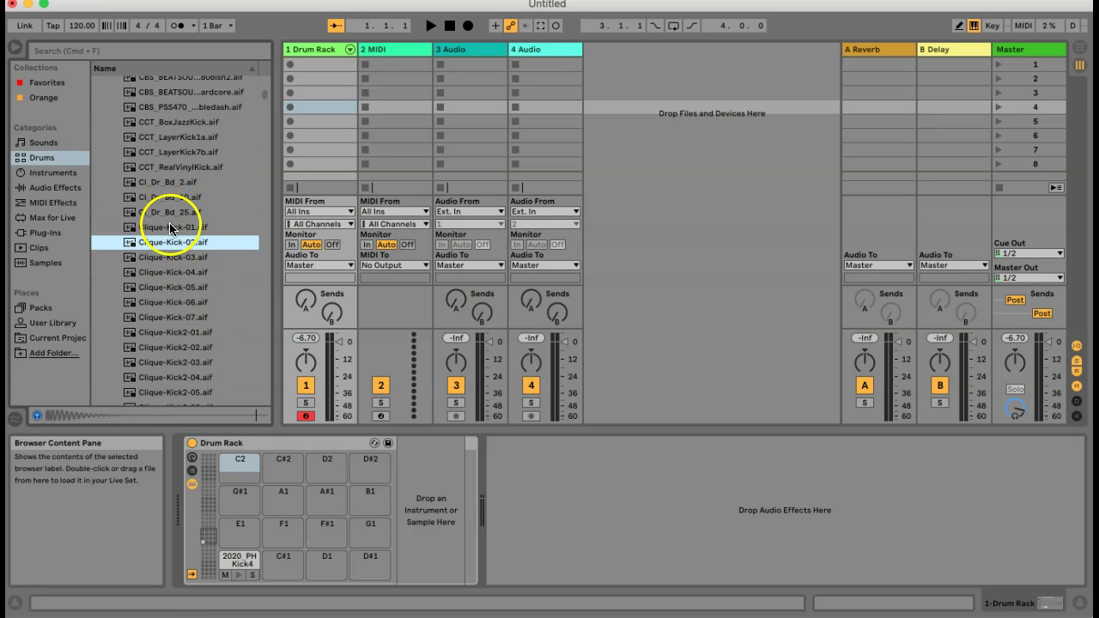
click(169, 224)
click(159, 303)
scroll(160, 302, down, 1)
scroll(159, 302, down, 5)
click(160, 301)
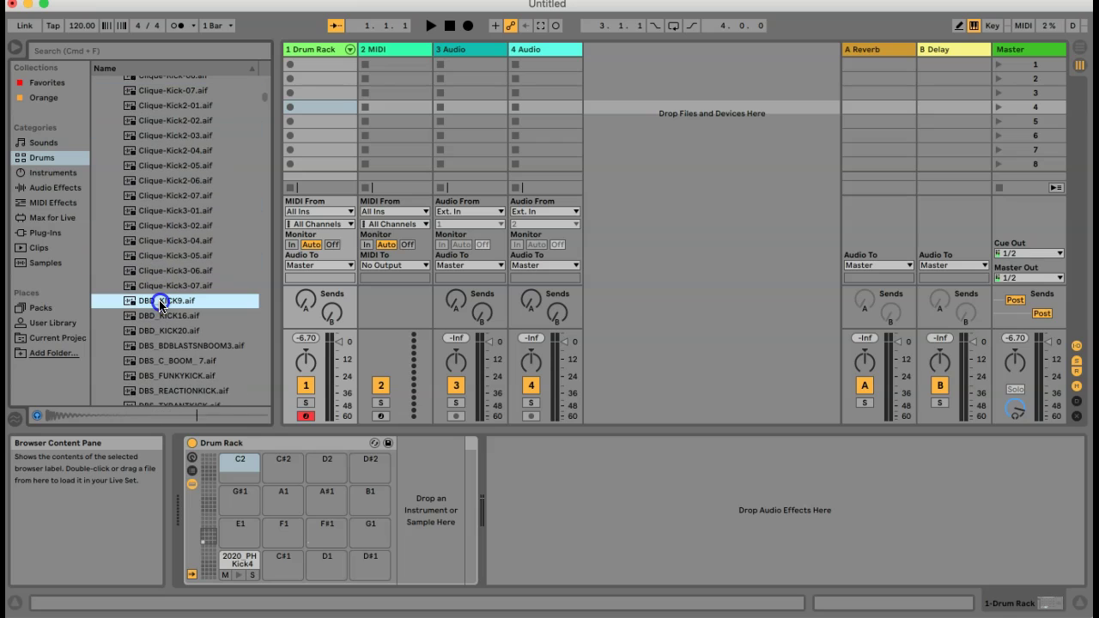
click(239, 575)
Step: Collapse Kick, expand Snare, and audition snares, returning to A-Snare Cust N&C 1 A
scroll(193, 240, up, 15)
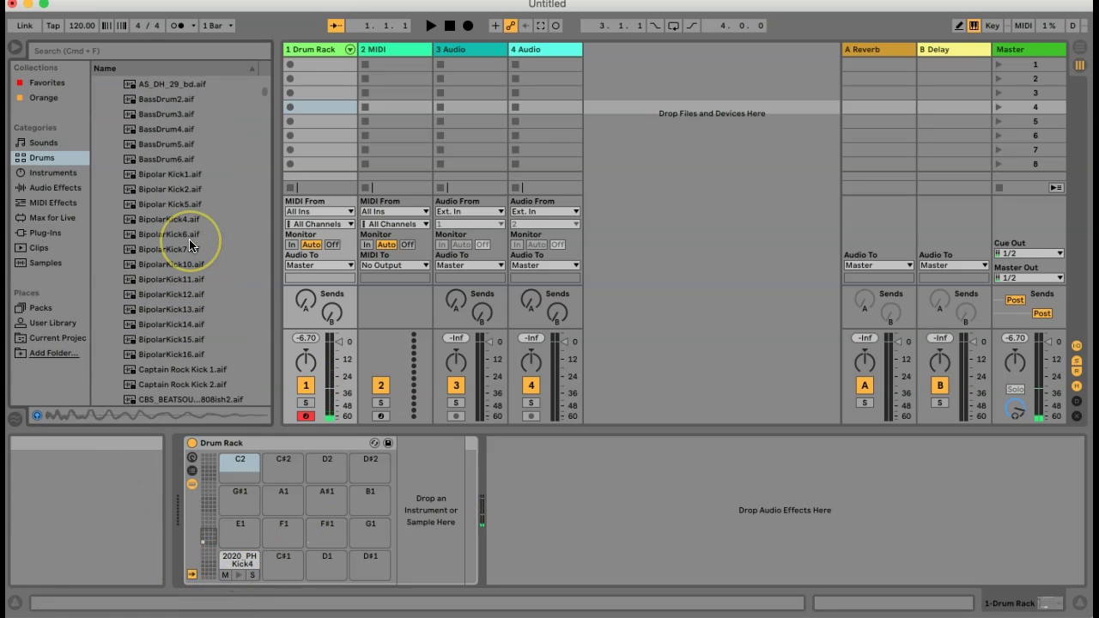
click(108, 202)
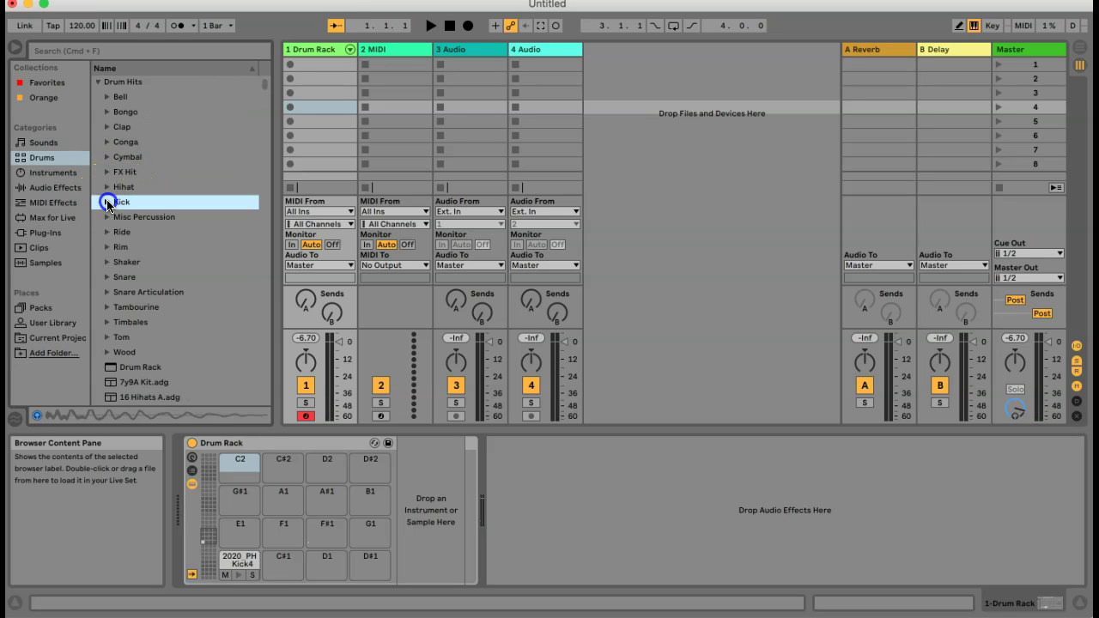
click(105, 279)
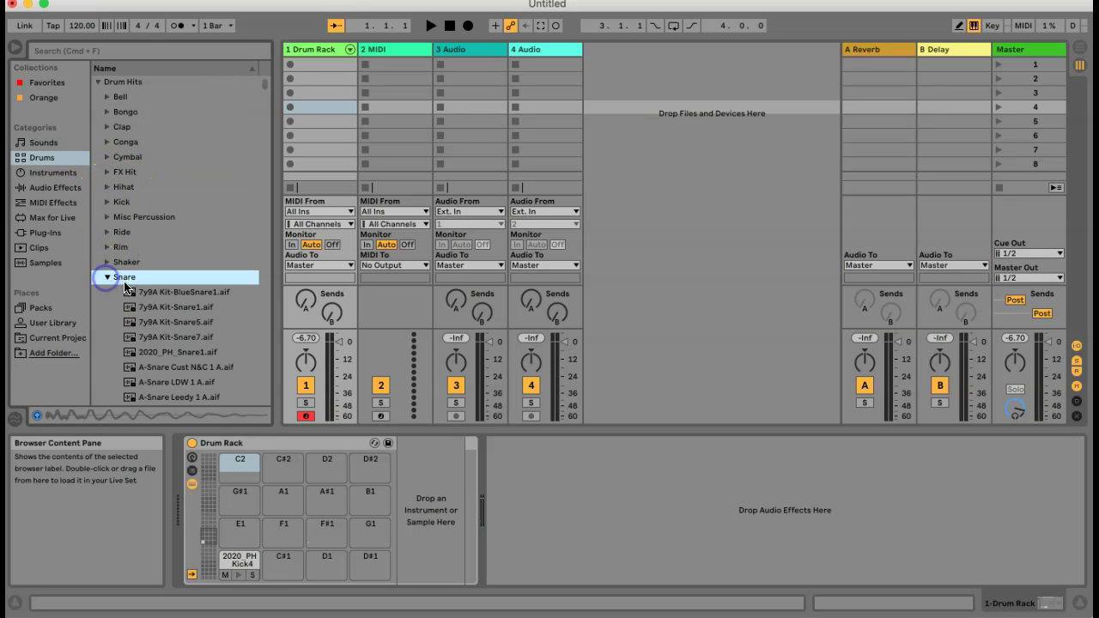
click(140, 293)
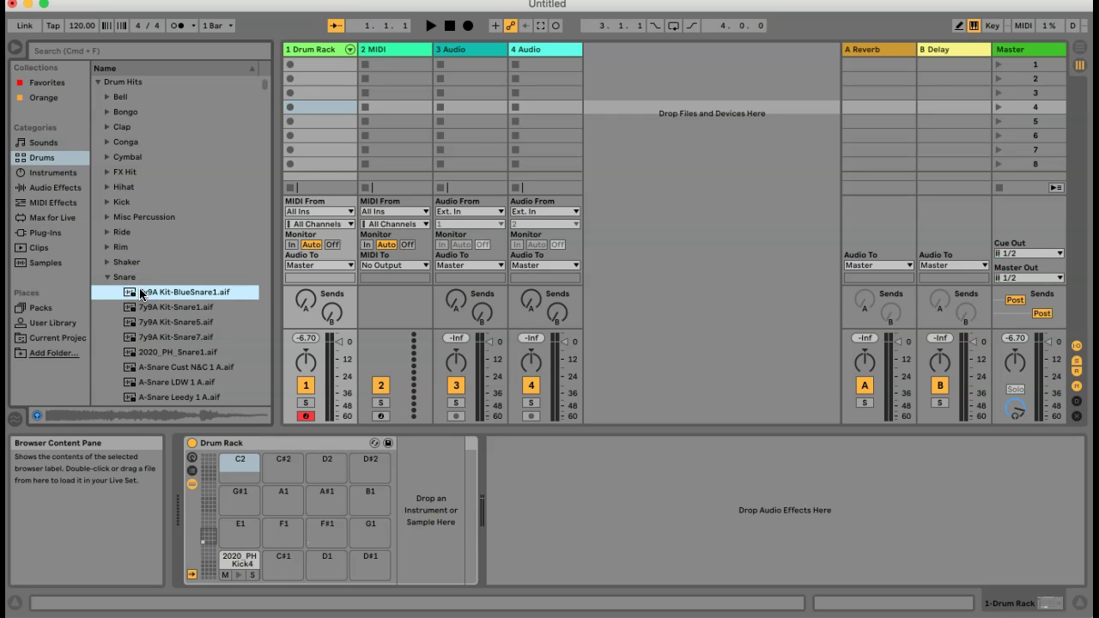
key(Down)
key(Down)
key(Down)
key(Down)
key(Down)
key(Down)
key(Up)
scroll(155, 292, down, 5)
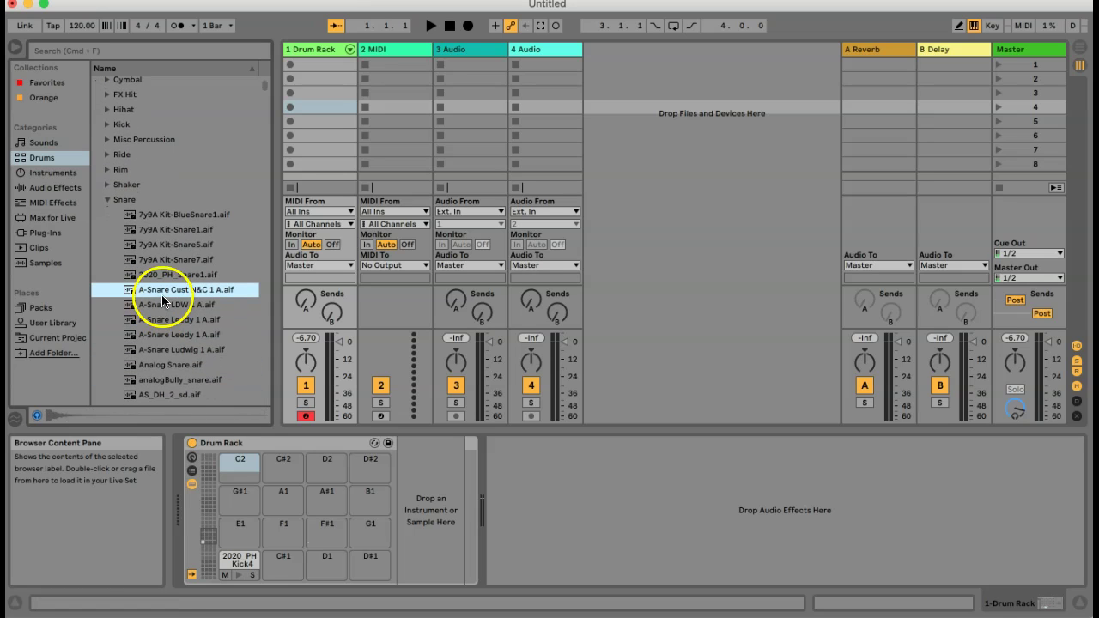
Step: Load A-Snare Cust N&C 1 A.aif onto pad D1 and collapse the Snare folder
click(163, 294)
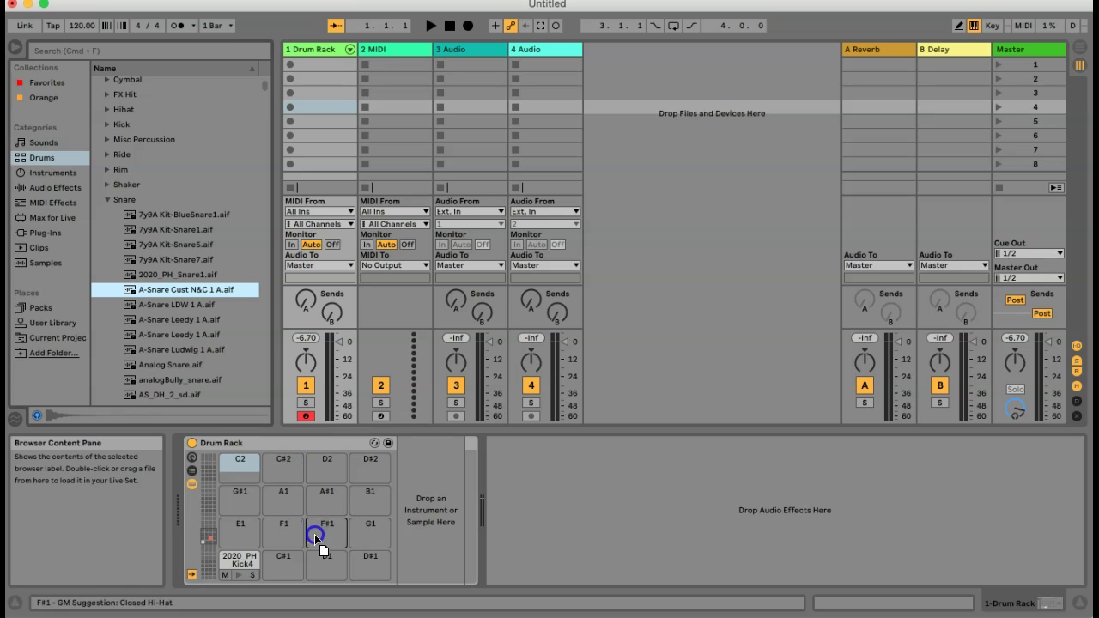
drag(323, 565, 323, 565)
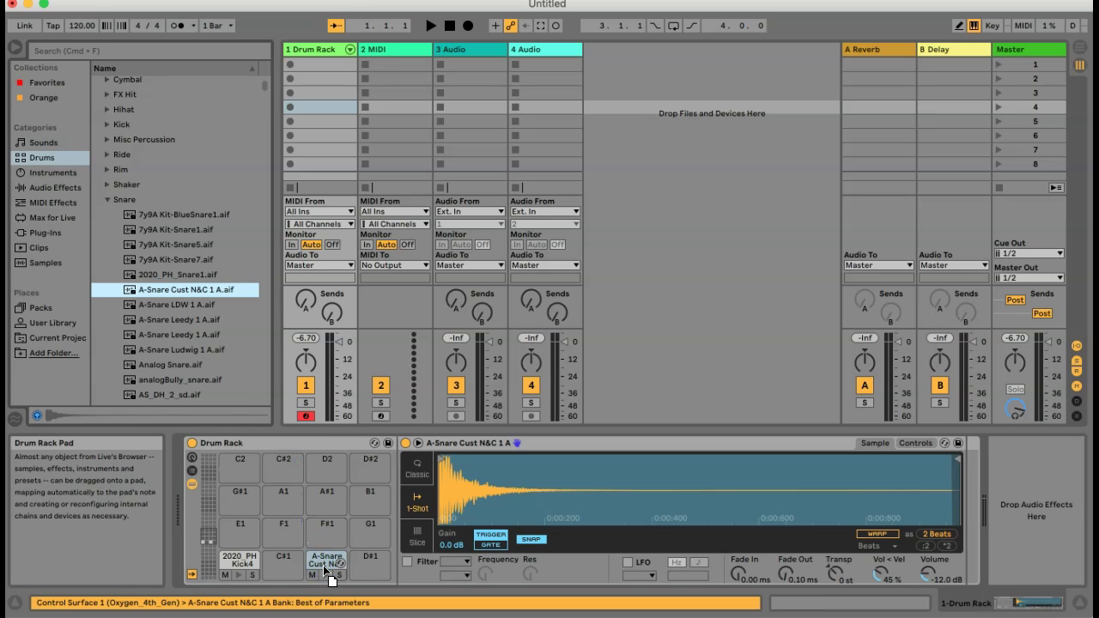
click(107, 199)
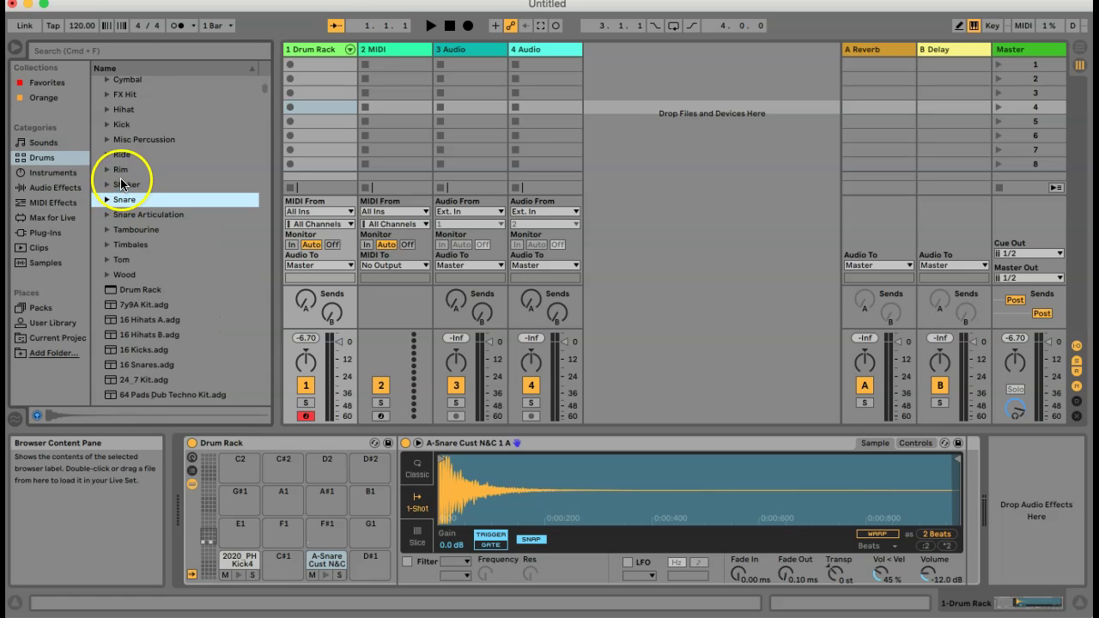
Step: Expand the Hihat folder and audition Clique-Hat1-02, -04 and -06
scroll(121, 182, up, 3)
click(108, 167)
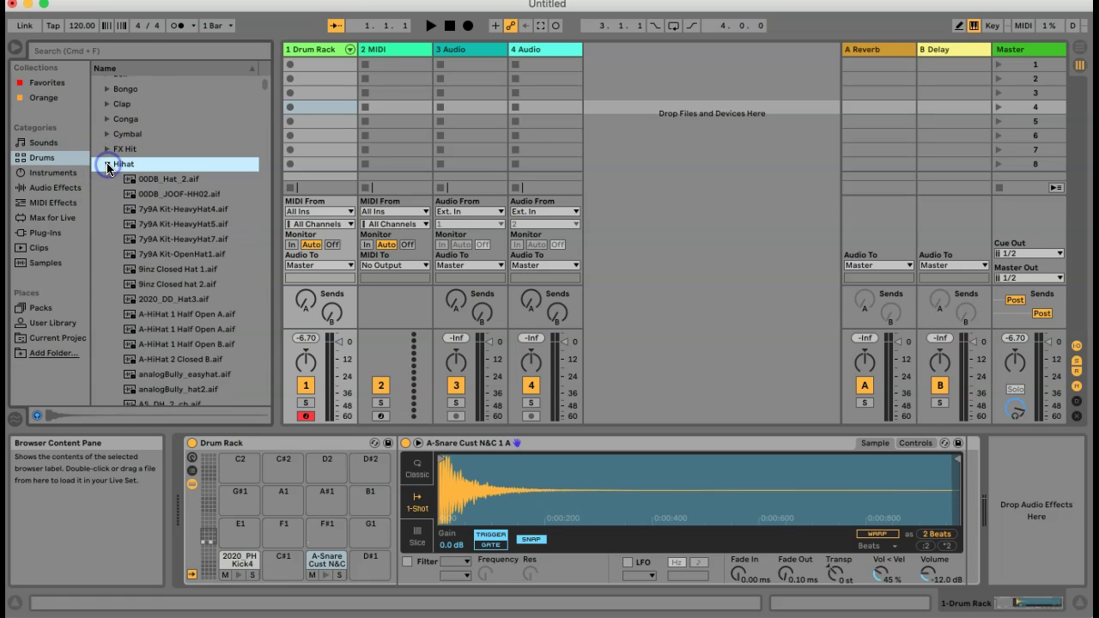
scroll(171, 316, down, 5)
scroll(170, 316, down, 15)
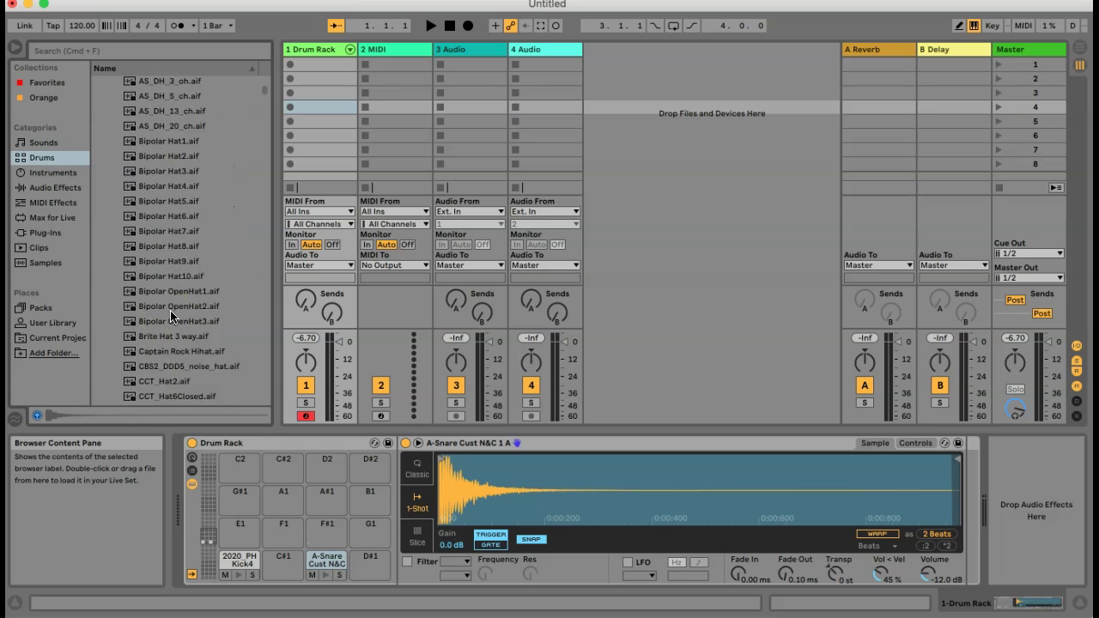
scroll(170, 316, down, 20)
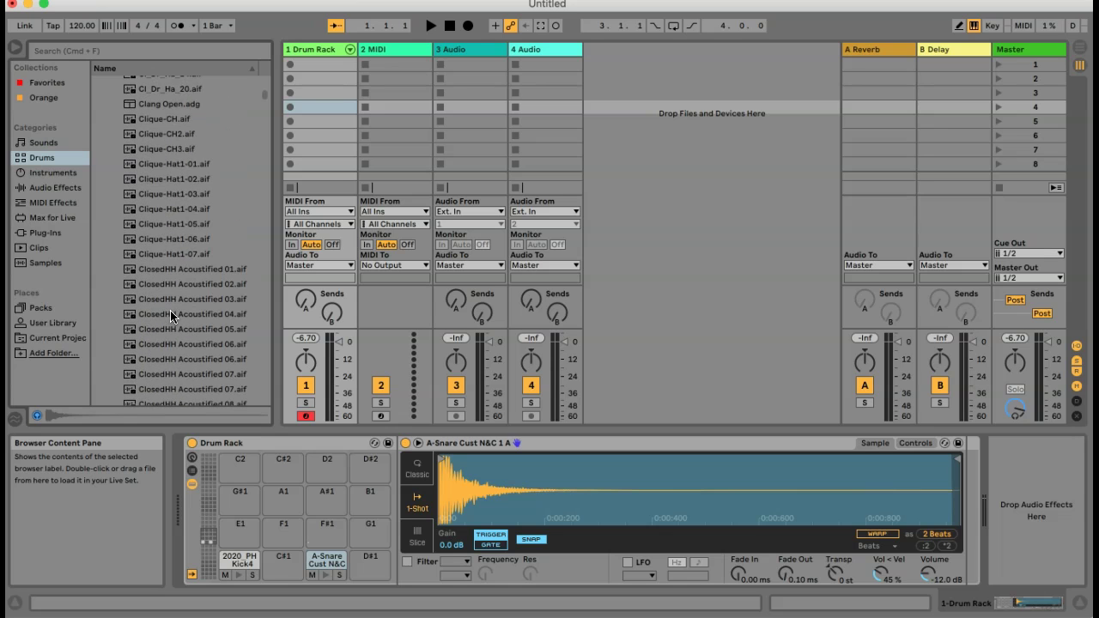
scroll(163, 249, up, 12)
scroll(165, 221, up, 4)
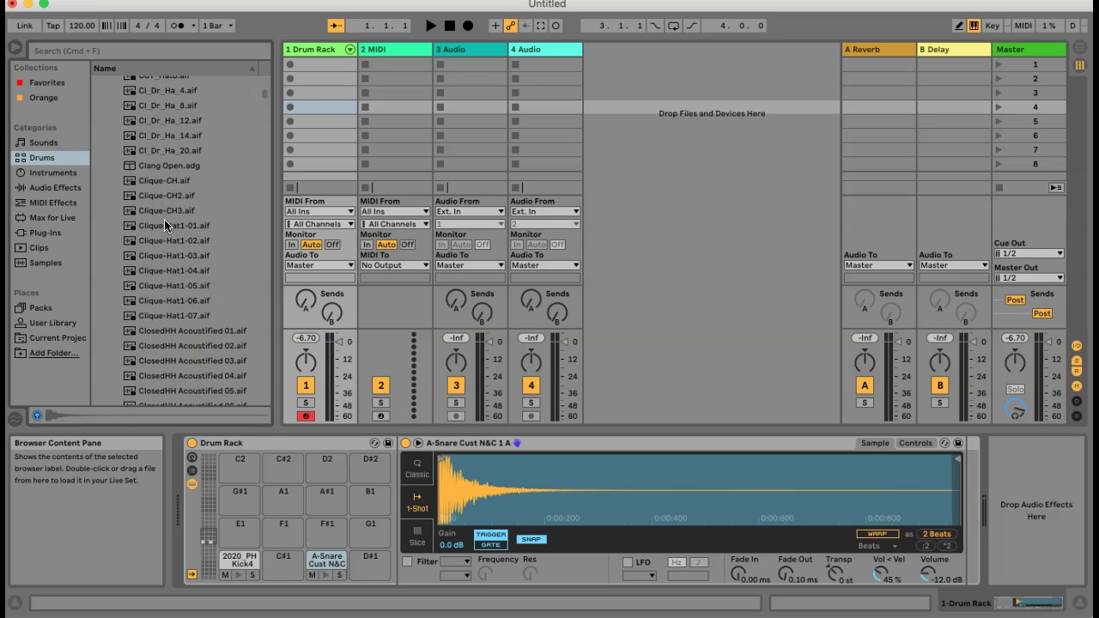
click(166, 159)
click(161, 243)
click(162, 273)
click(169, 303)
scroll(169, 302, down, 3)
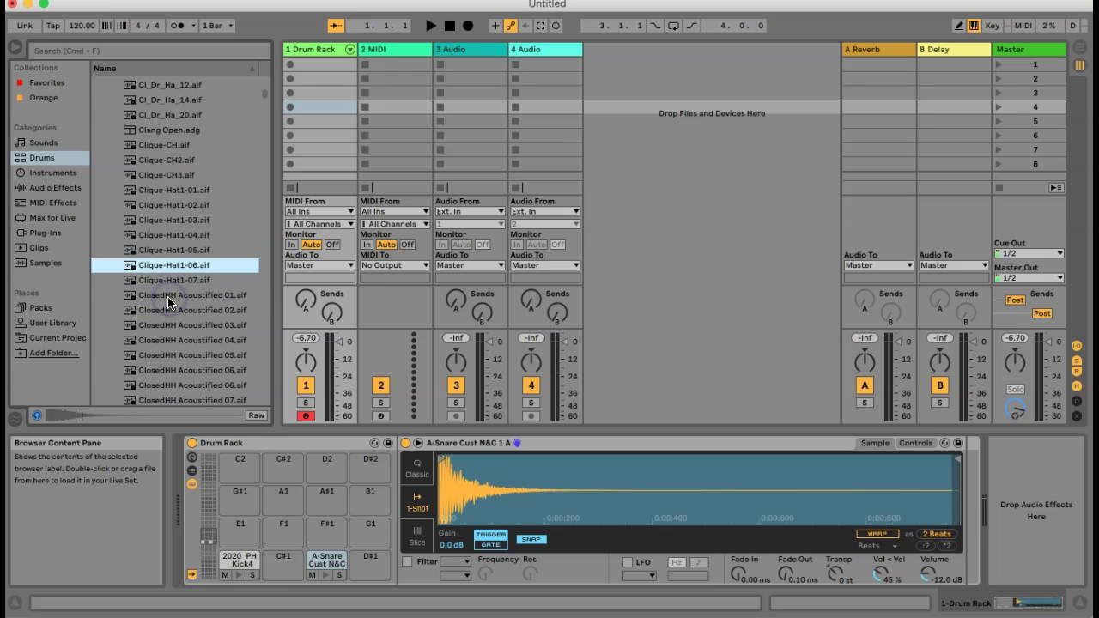
click(99, 51)
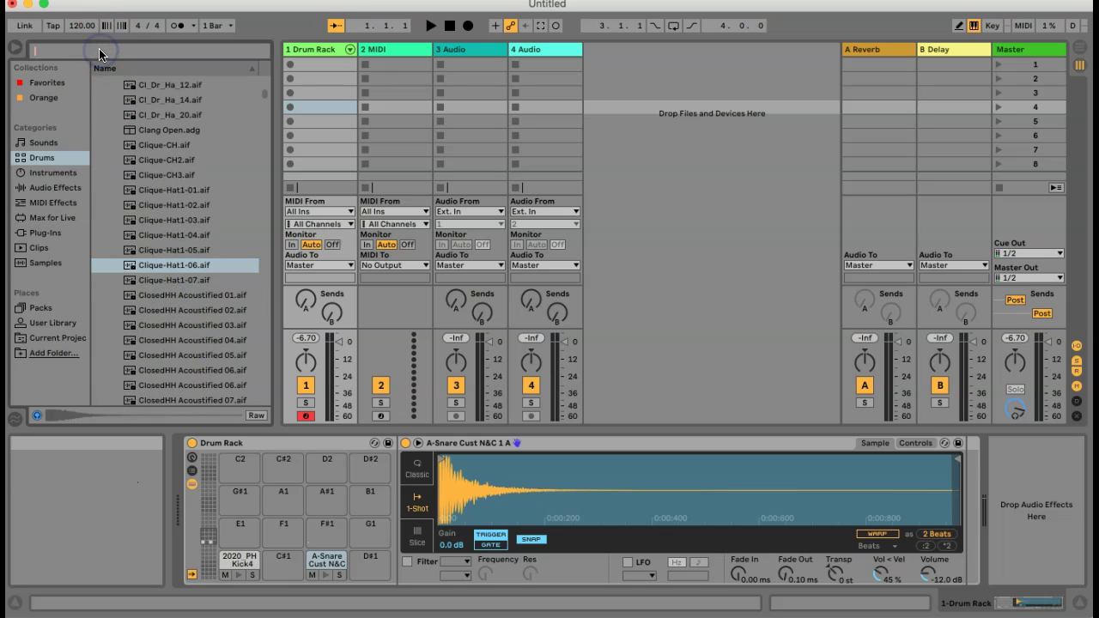
Step: Search for 'close' and load ClosedHH Acoustified 14.aif onto pad F#1
text(close)
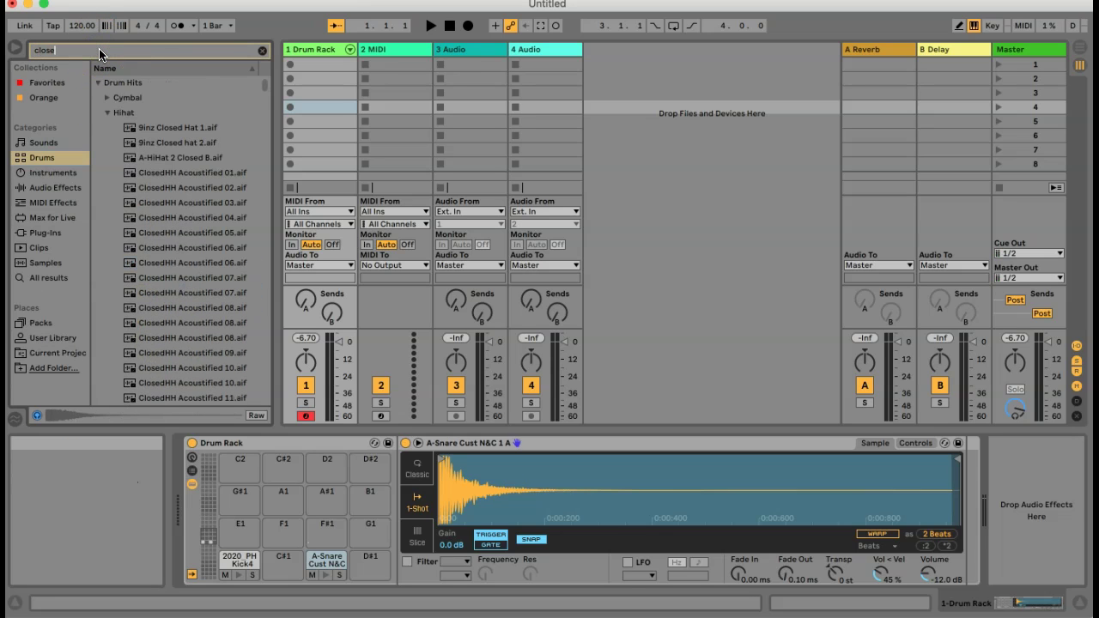
scroll(145, 275, down, 6)
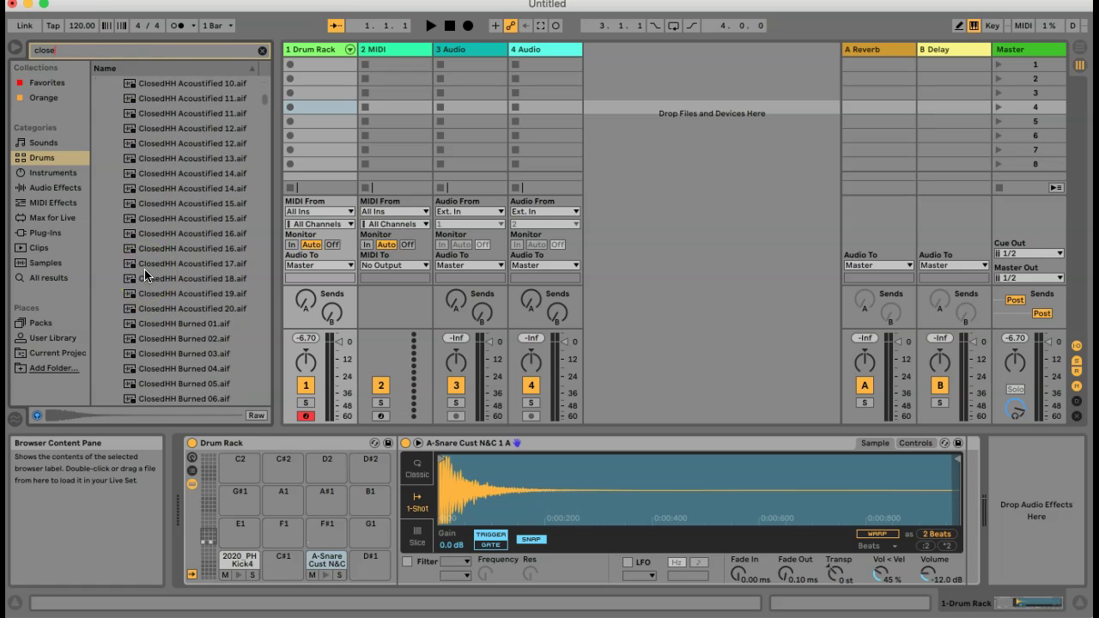
drag(169, 194, 328, 543)
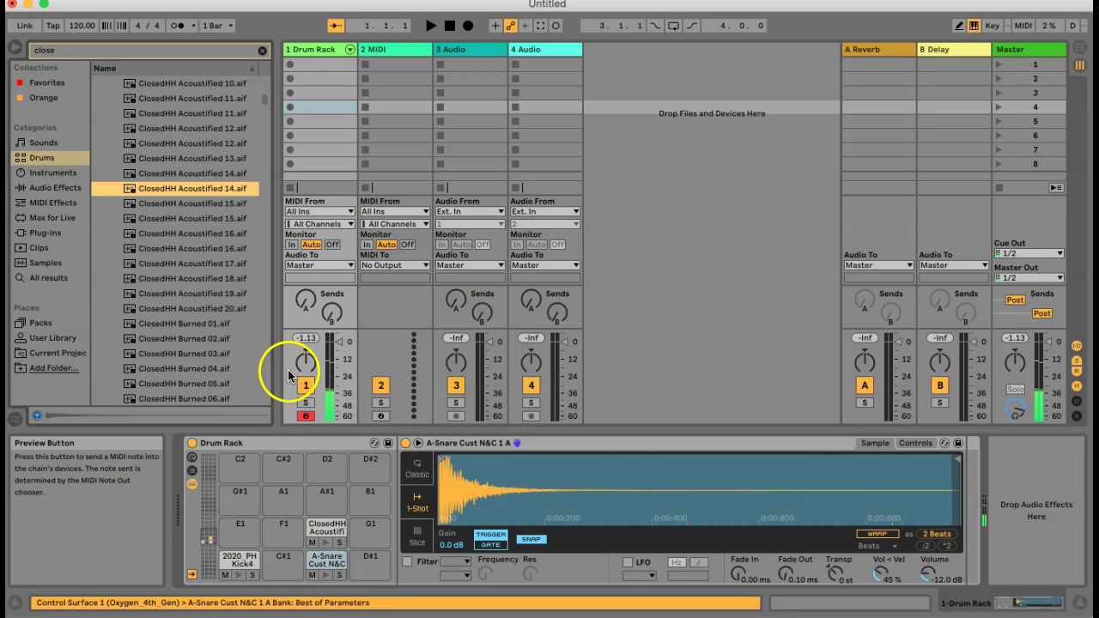
scroll(127, 257, up, 4)
scroll(127, 257, up, 3)
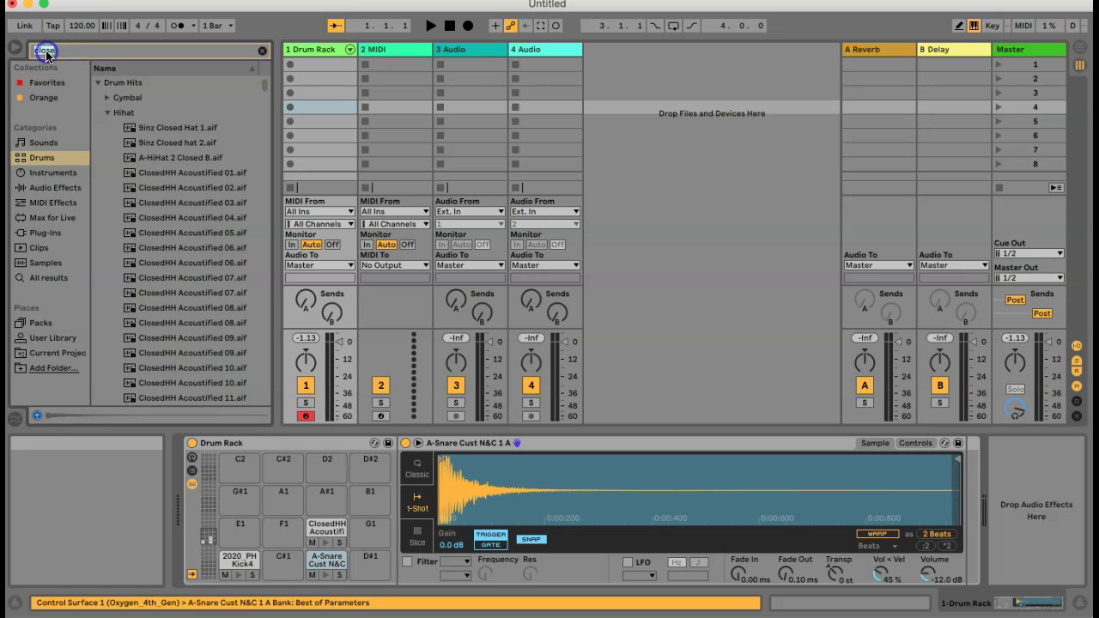
Step: Search 'open', audition open hats, and load Hihat BlueRoom Open.wav onto pad A#1
click(46, 53)
text(open)
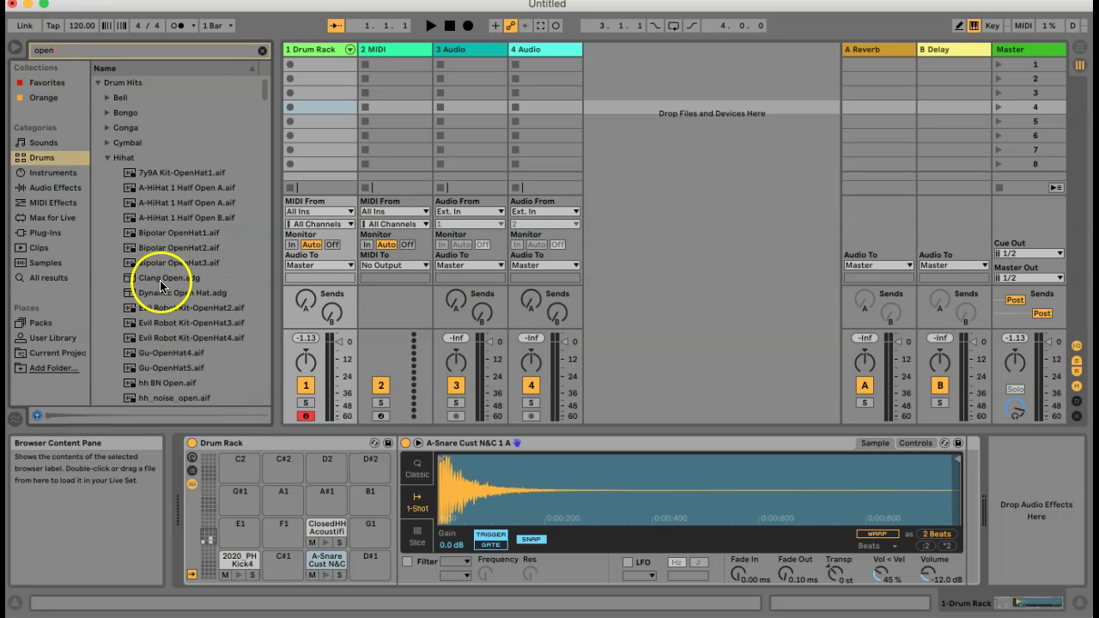
scroll(175, 259, down, 3)
click(175, 213)
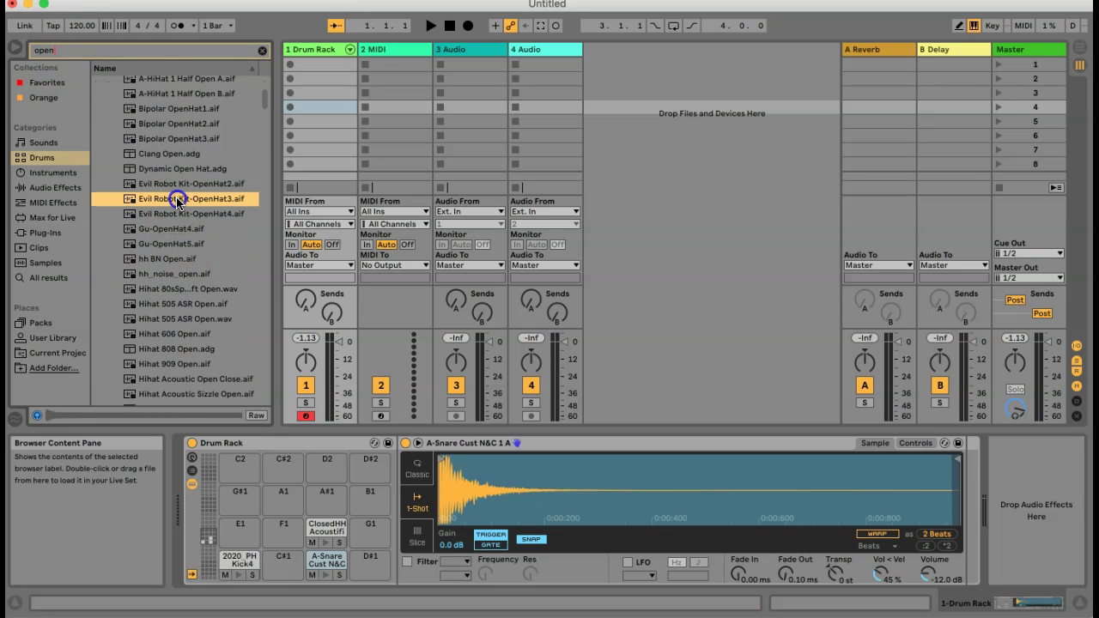
click(171, 319)
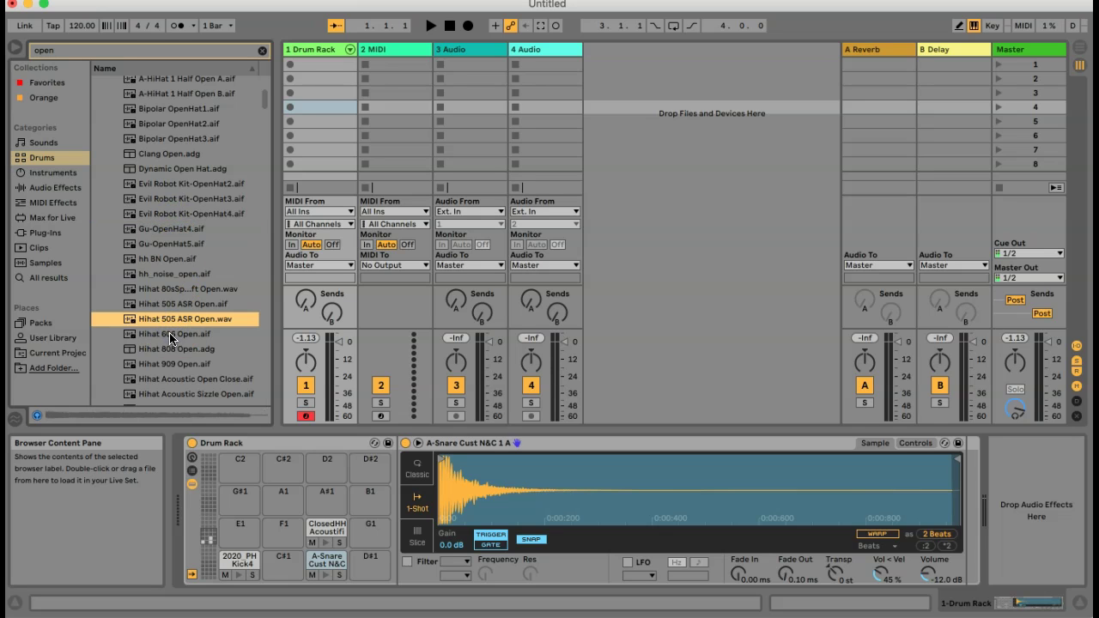
click(169, 334)
scroll(170, 333, down, 5)
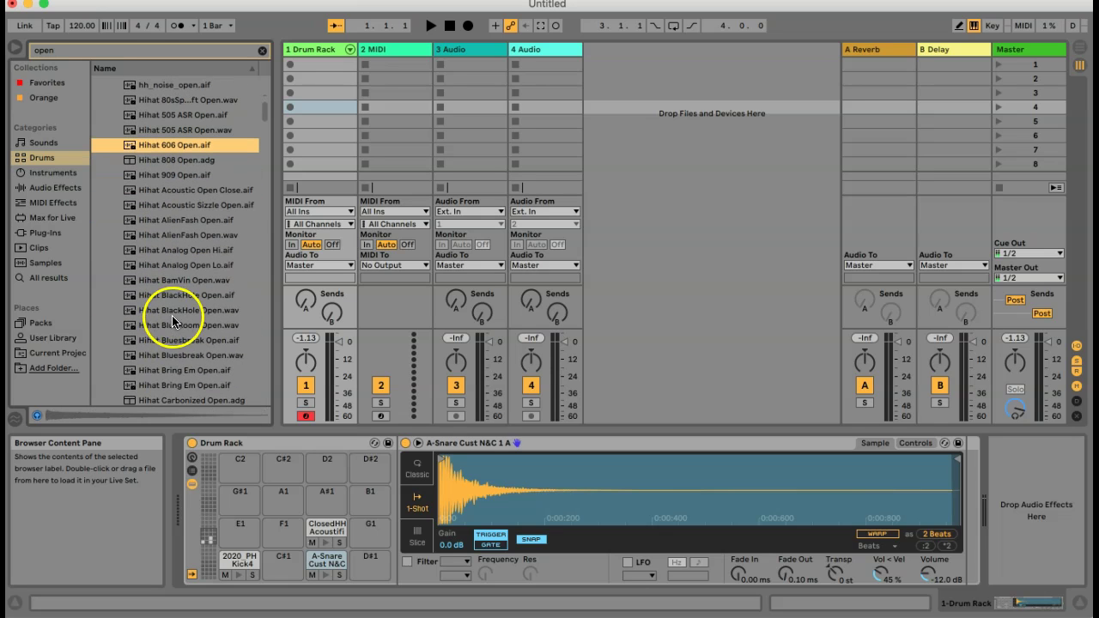
click(173, 323)
drag(174, 327, 321, 499)
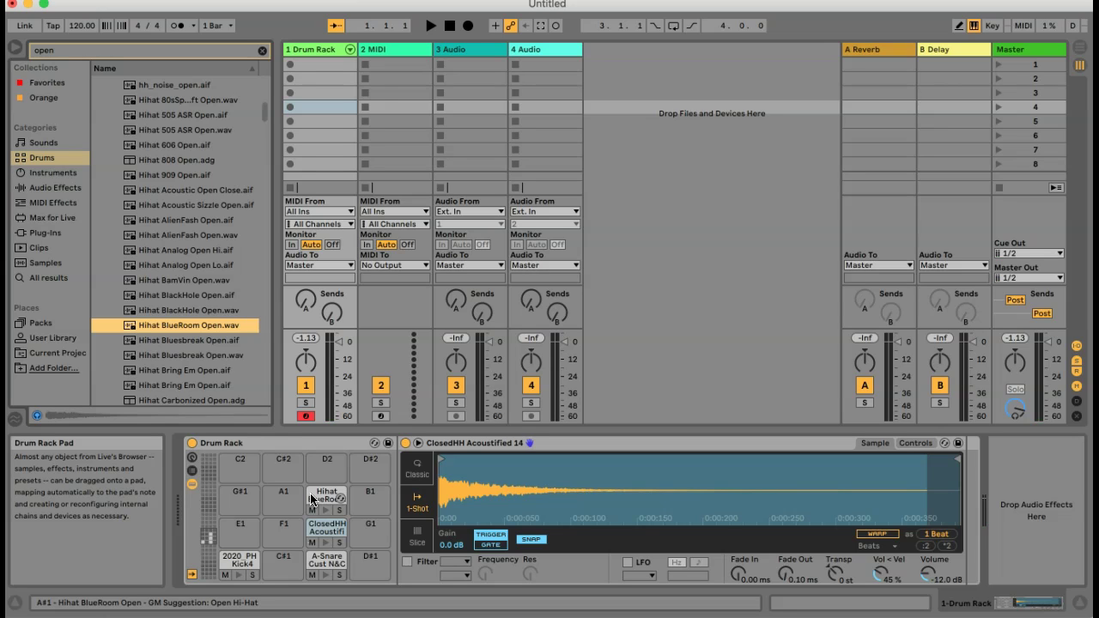
Step: Show the Drum Rack chain list with each chain's receive, play and choke settings
click(192, 473)
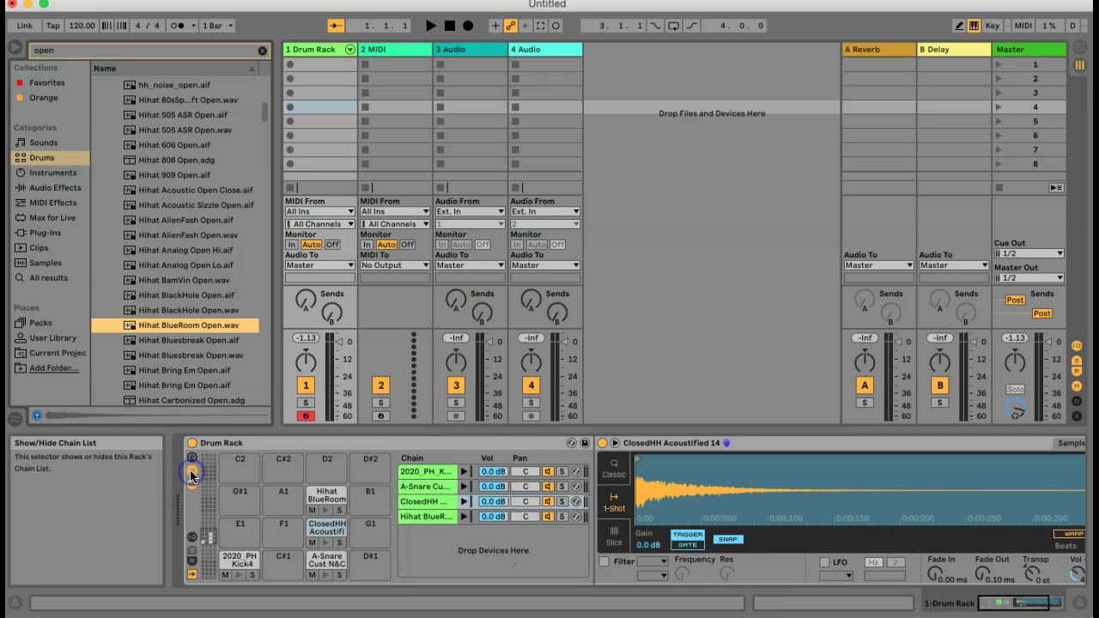
click(192, 474)
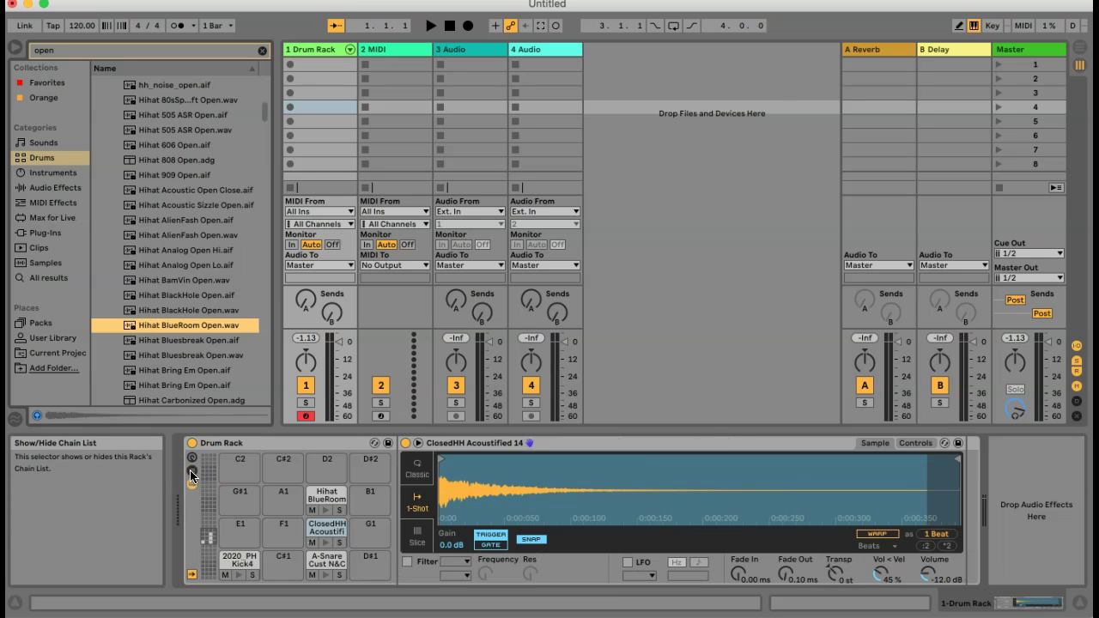
click(191, 474)
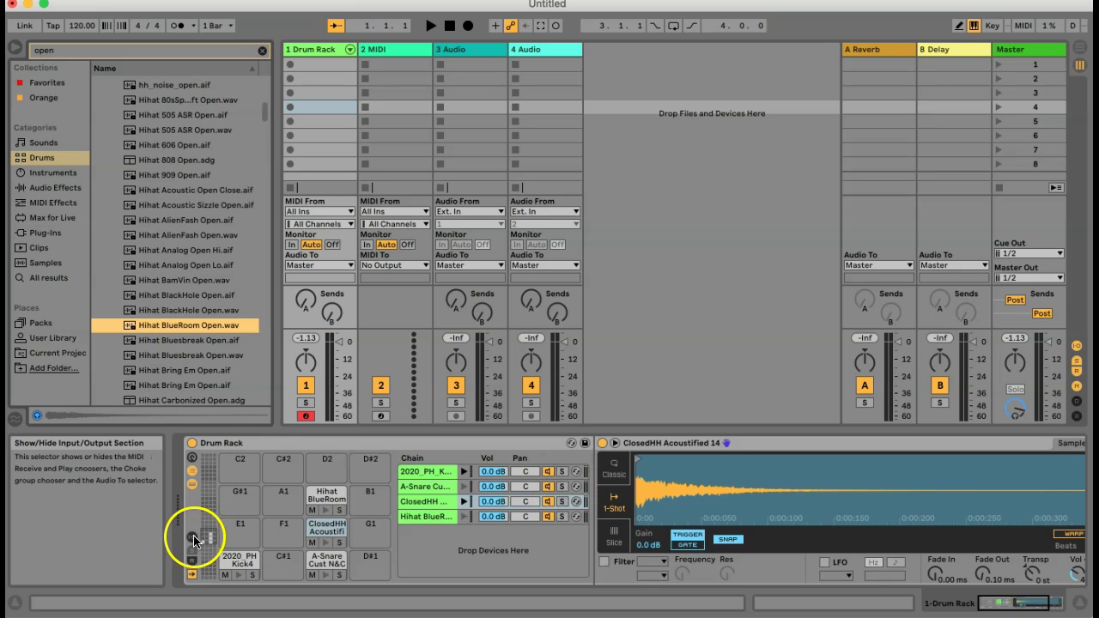
click(191, 472)
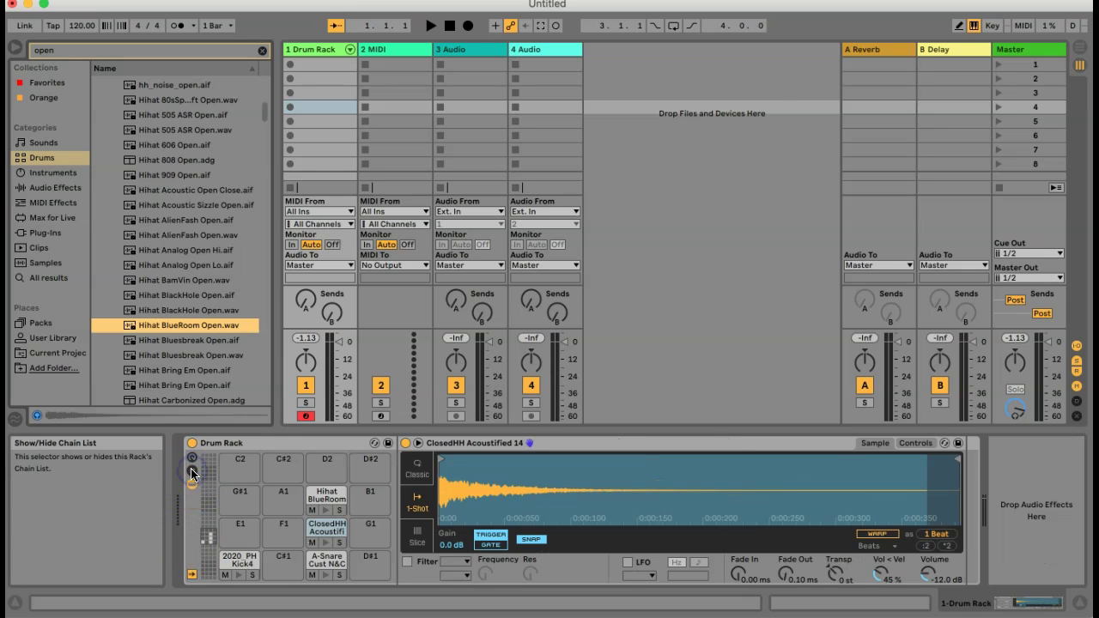
click(192, 472)
click(191, 537)
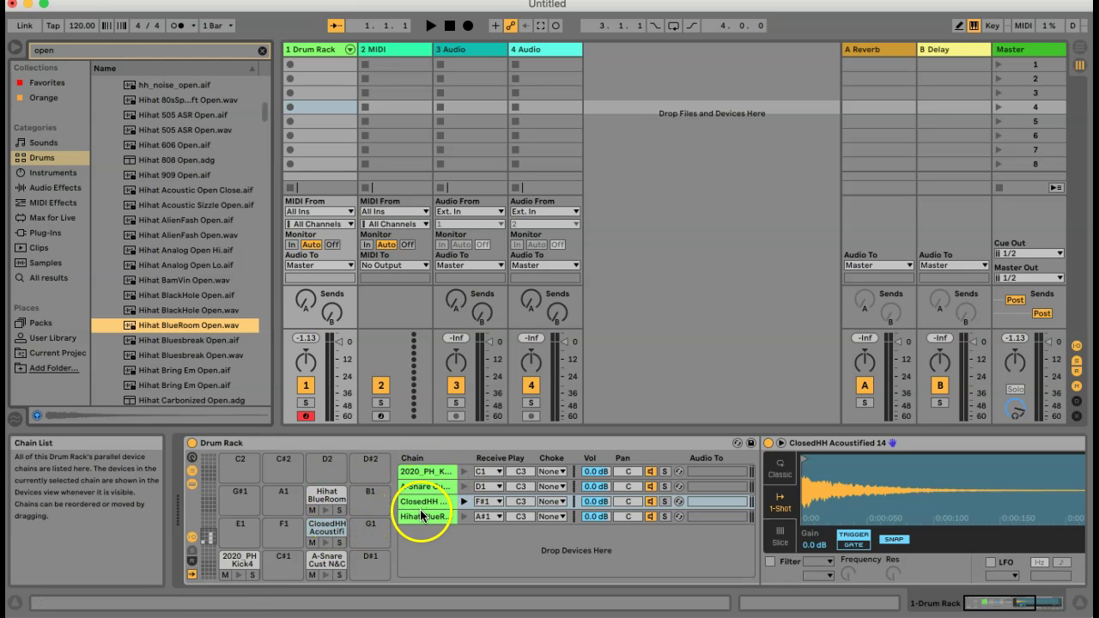
Step: Put the ClosedHH and Hihat BlueRoom chains in choke group 1, then play to test
click(552, 502)
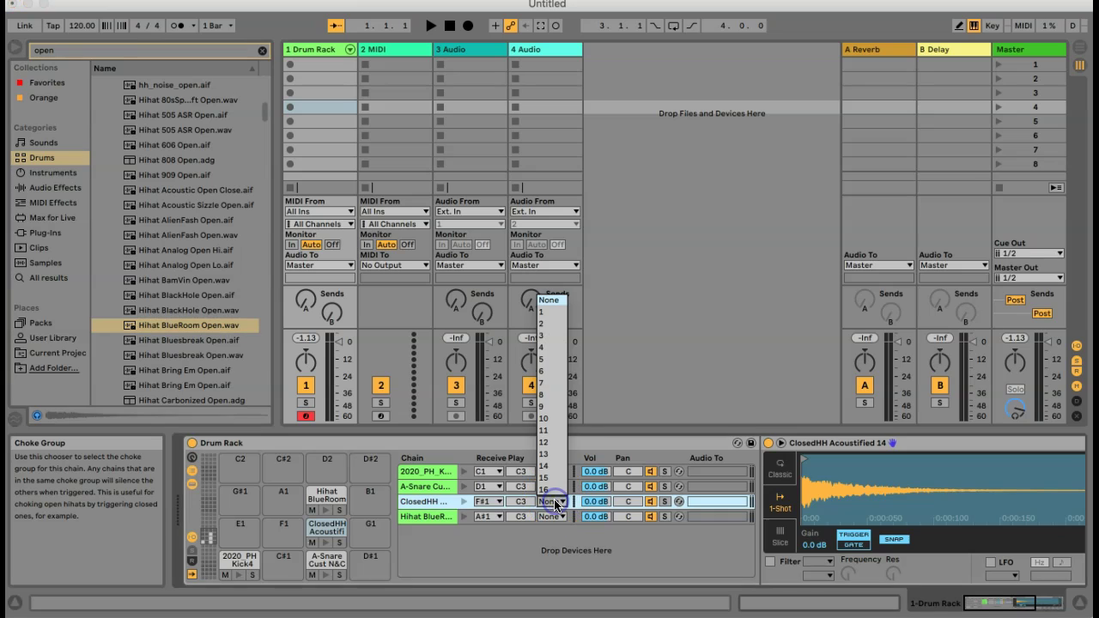
click(548, 311)
click(550, 515)
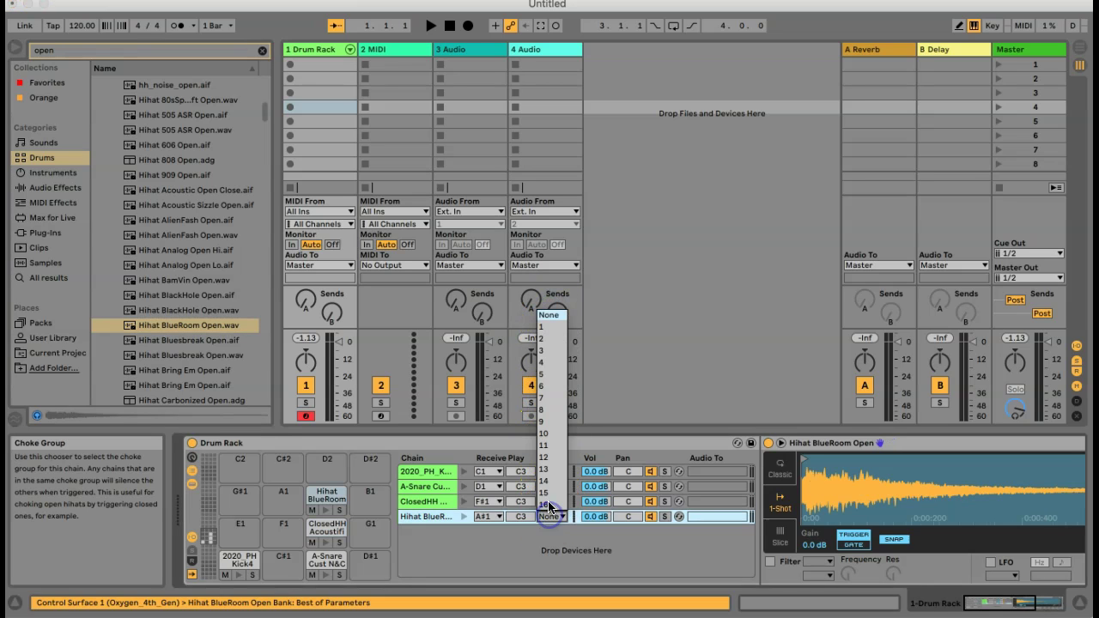
click(542, 327)
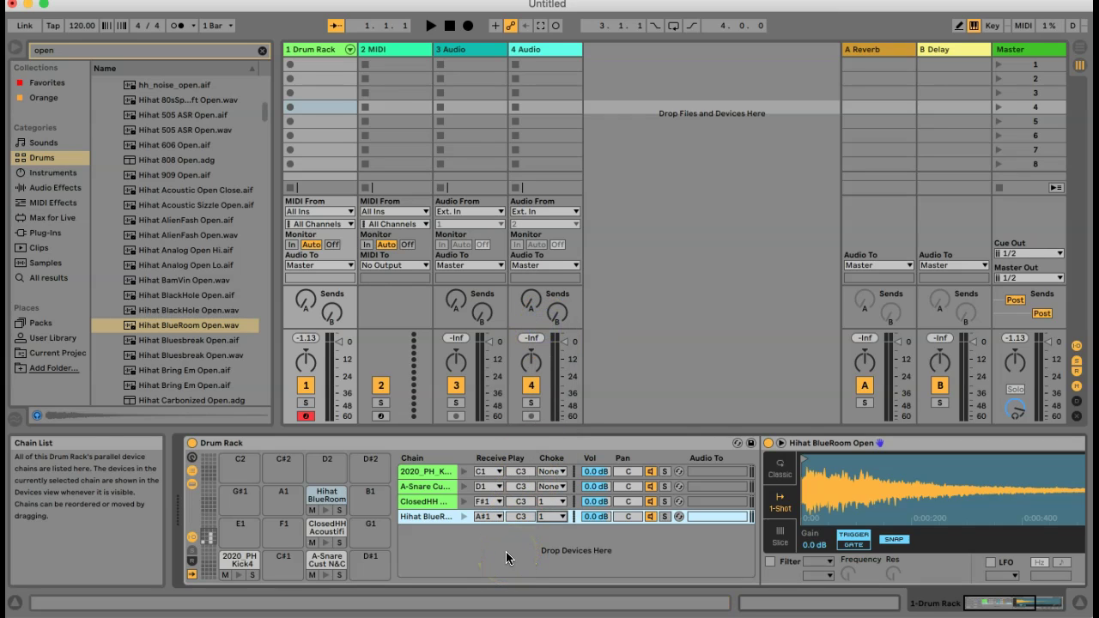
key(u)
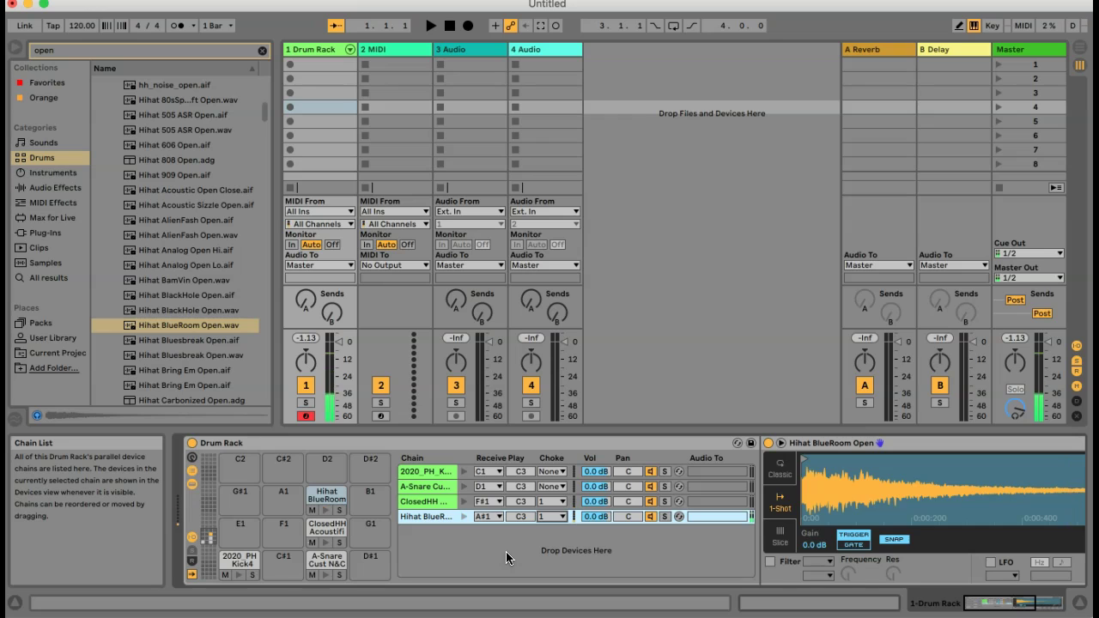
Step: Set the ClosedHH chain's choke to None, then return it to group 1
drag(487, 516, 503, 528)
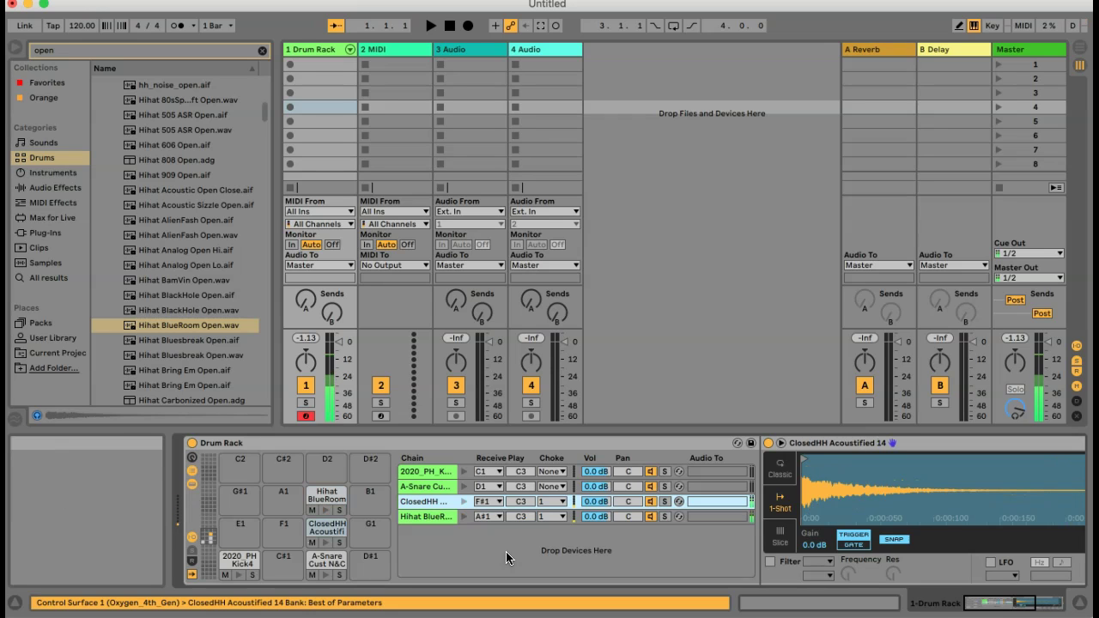
click(551, 502)
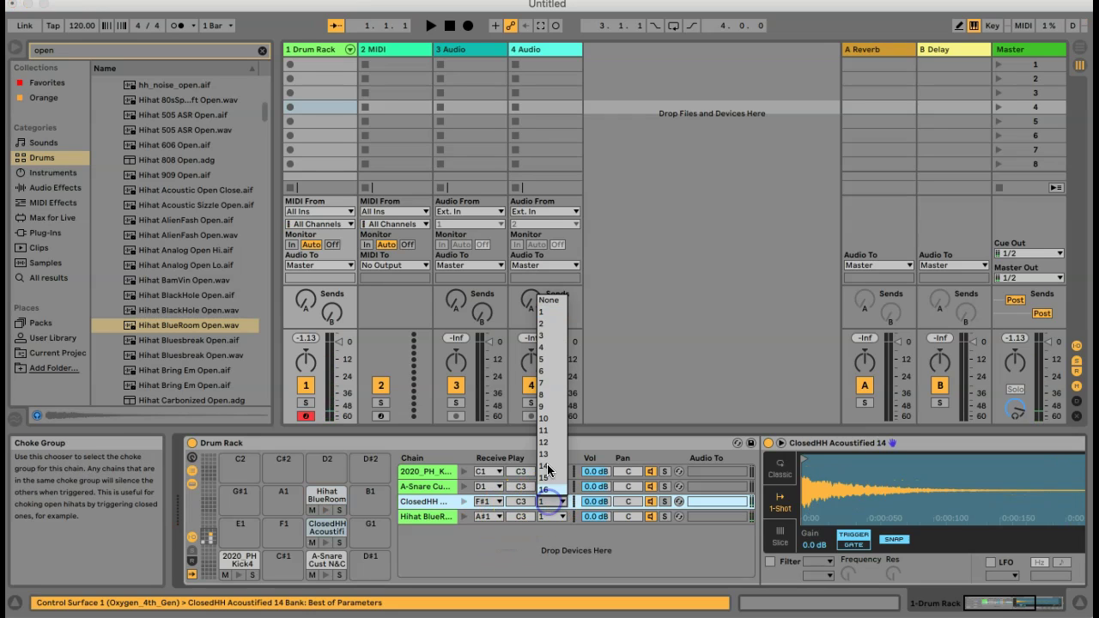
click(547, 302)
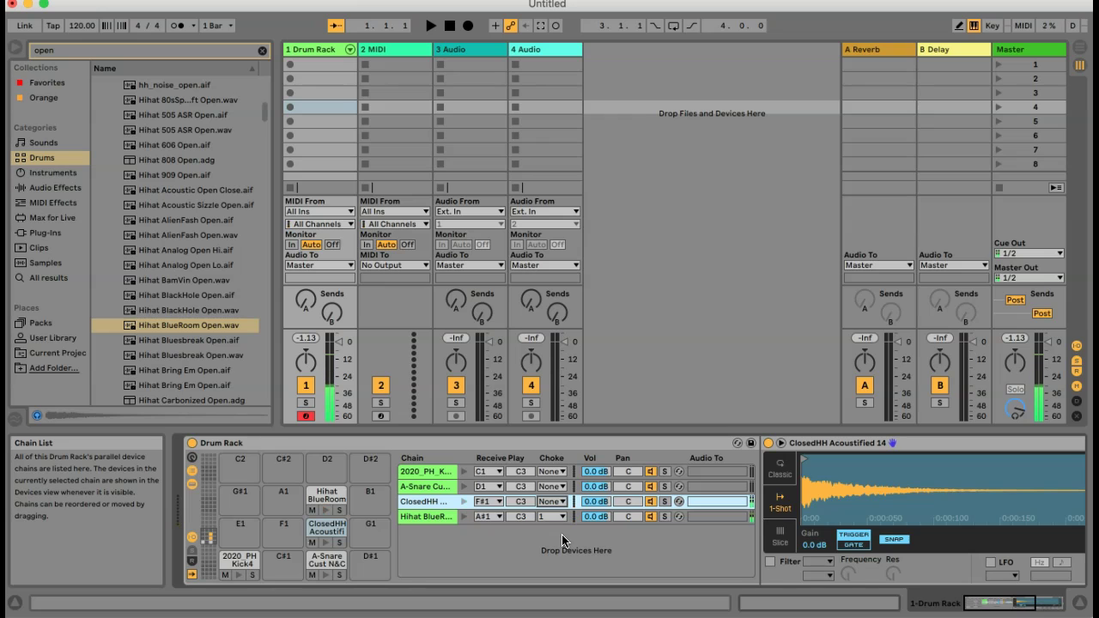
drag(551, 501, 549, 313)
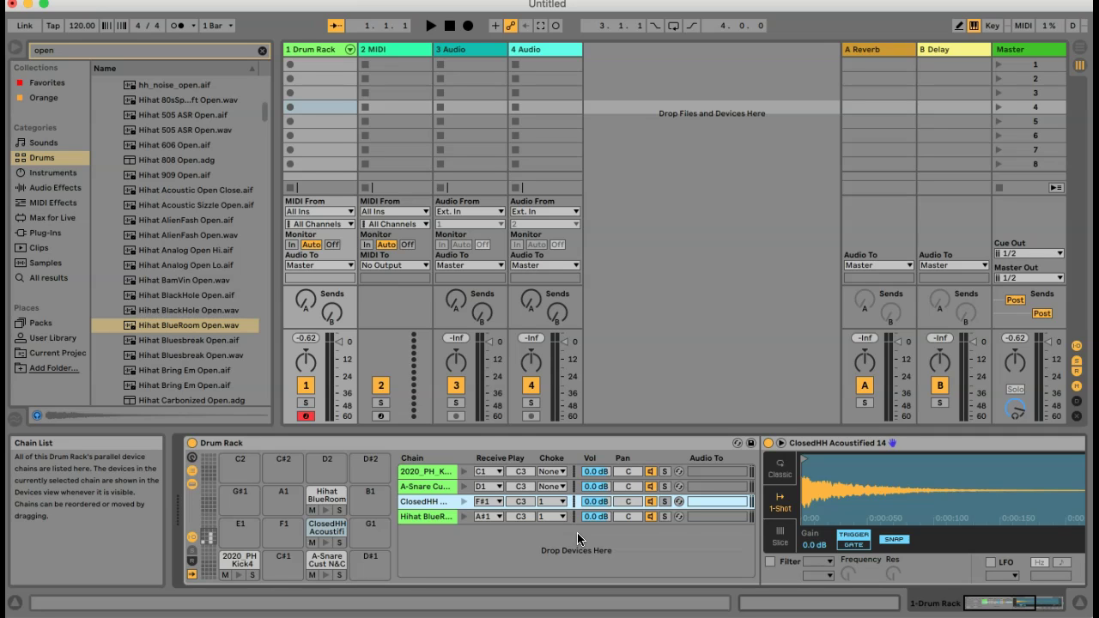
Step: Collapse Hihat, expand the Cymbal drum-hits folder, and search the browser for 'crash'
scroll(152, 180, up, 5)
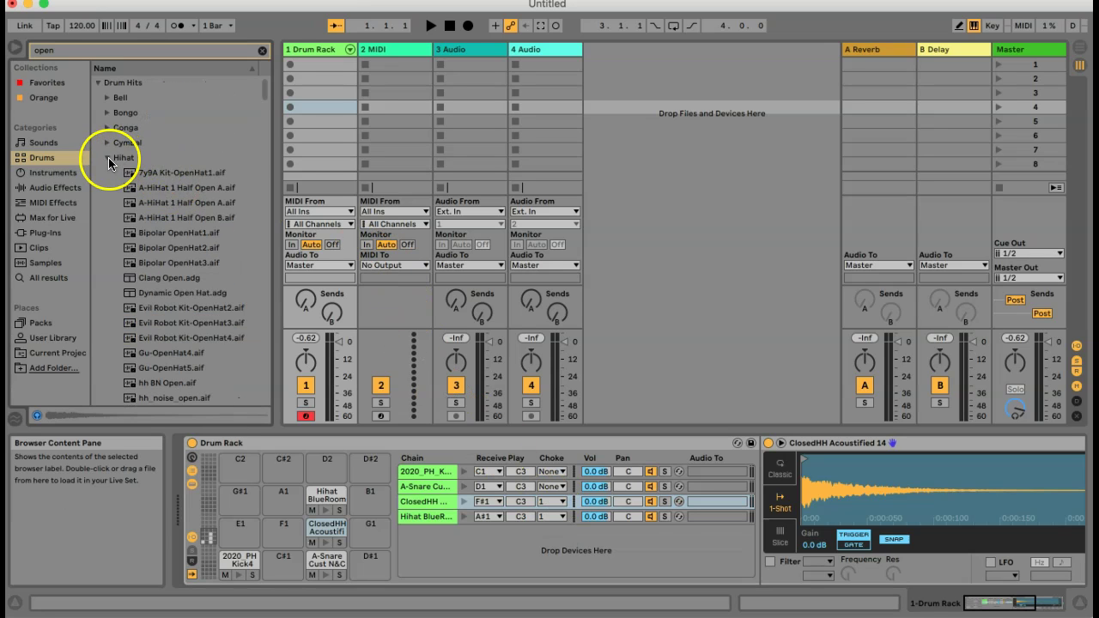
click(107, 158)
click(106, 142)
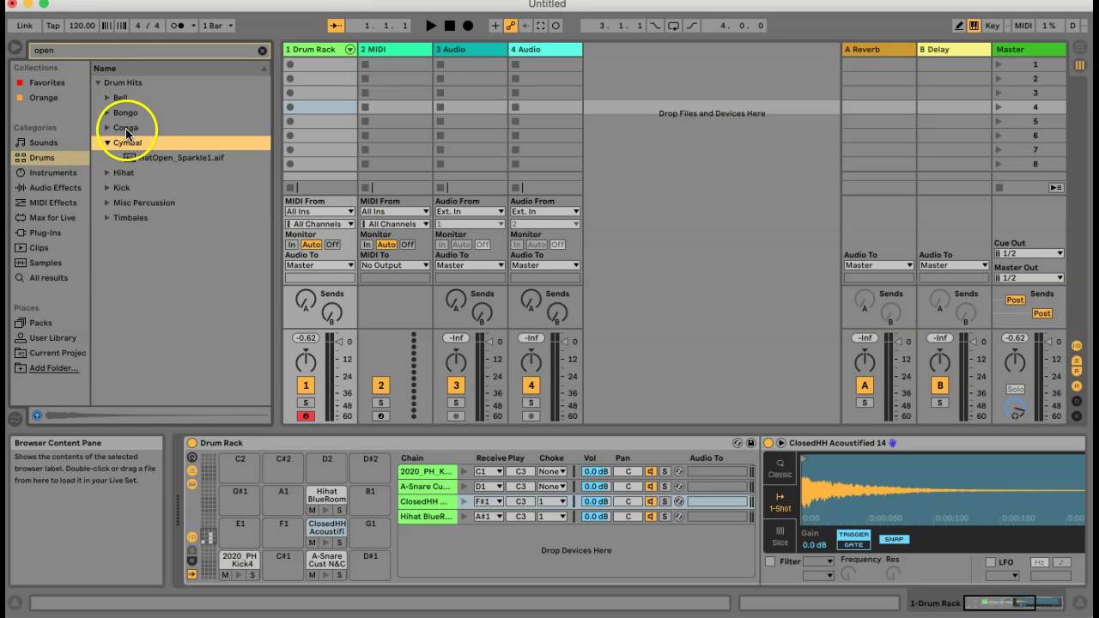
double_click(46, 49)
text(crash)
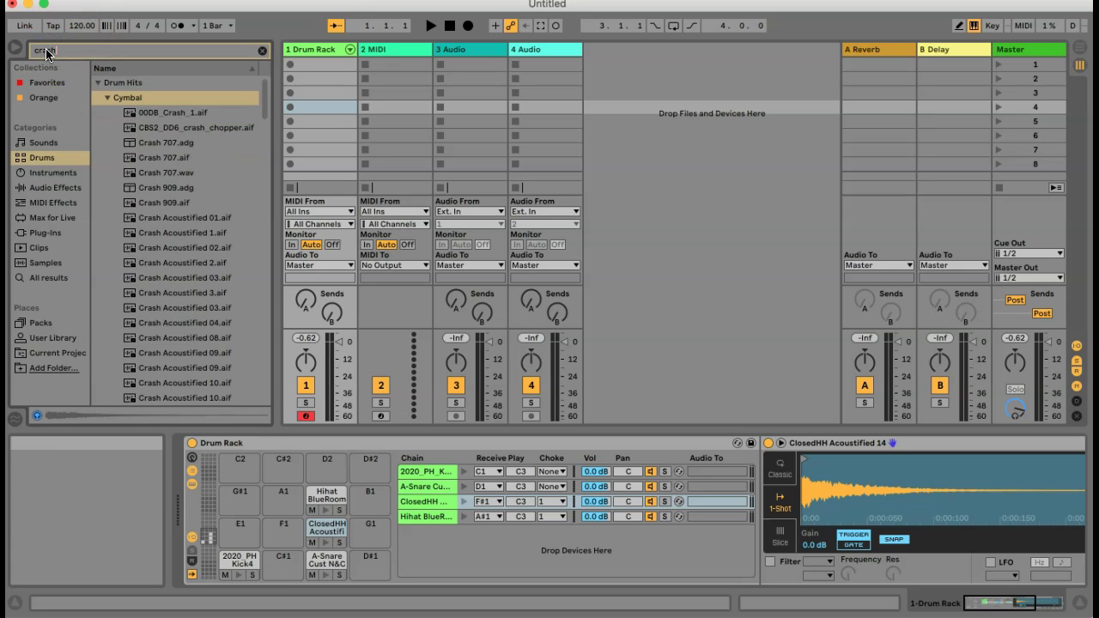
Step: Drag Crash 909.aif onto pad C#2 as a new chain
click(161, 205)
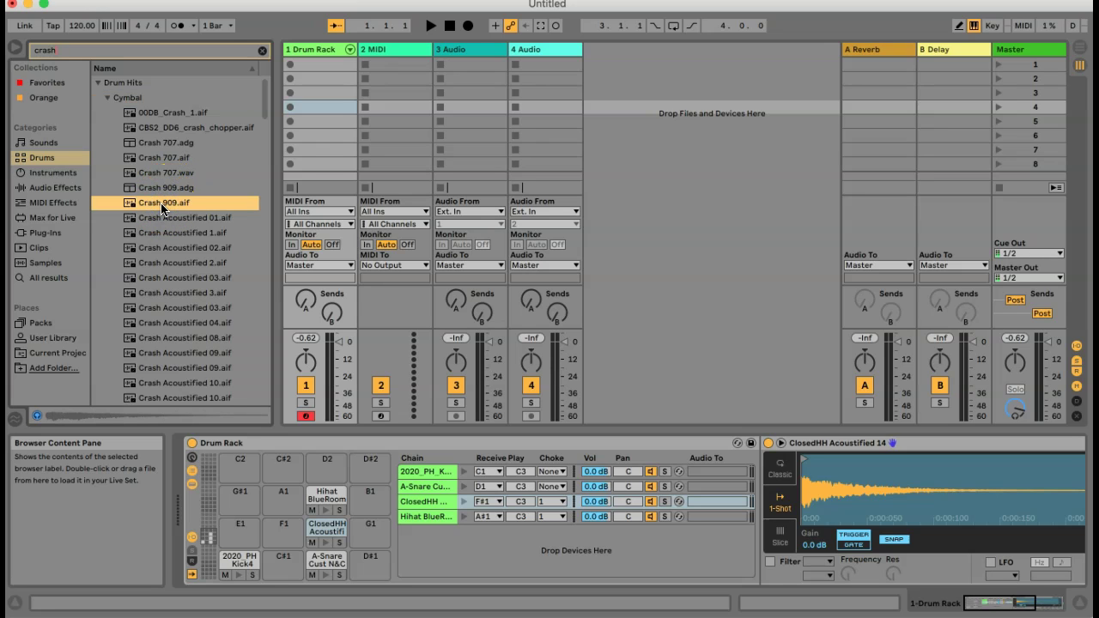
drag(163, 208, 272, 468)
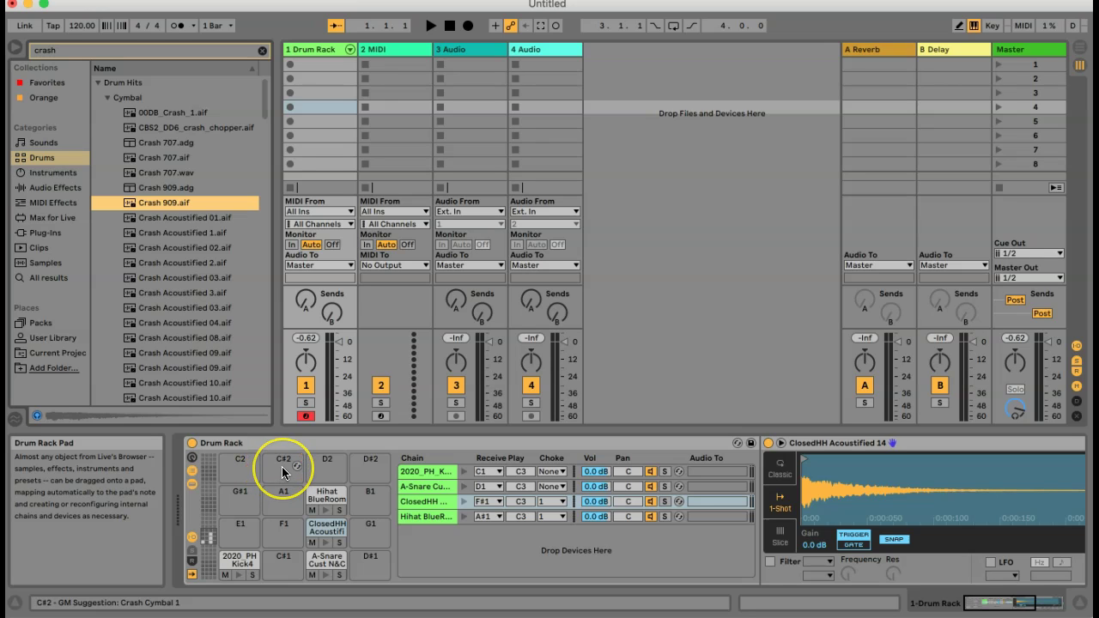
mouse_move(282, 463)
mouse_down()
mouse_move(166, 204)
mouse_move(274, 465)
mouse_up()
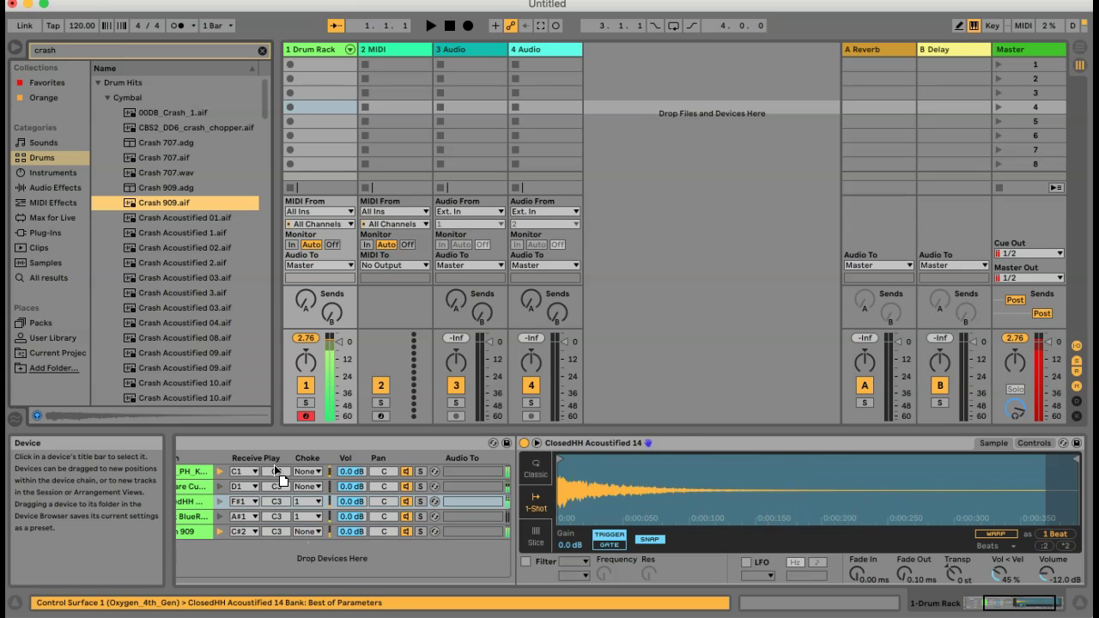
Step: Search for 'ride' and load ride-bell-stick-oh-b.aif onto pad D#2
click(295, 385)
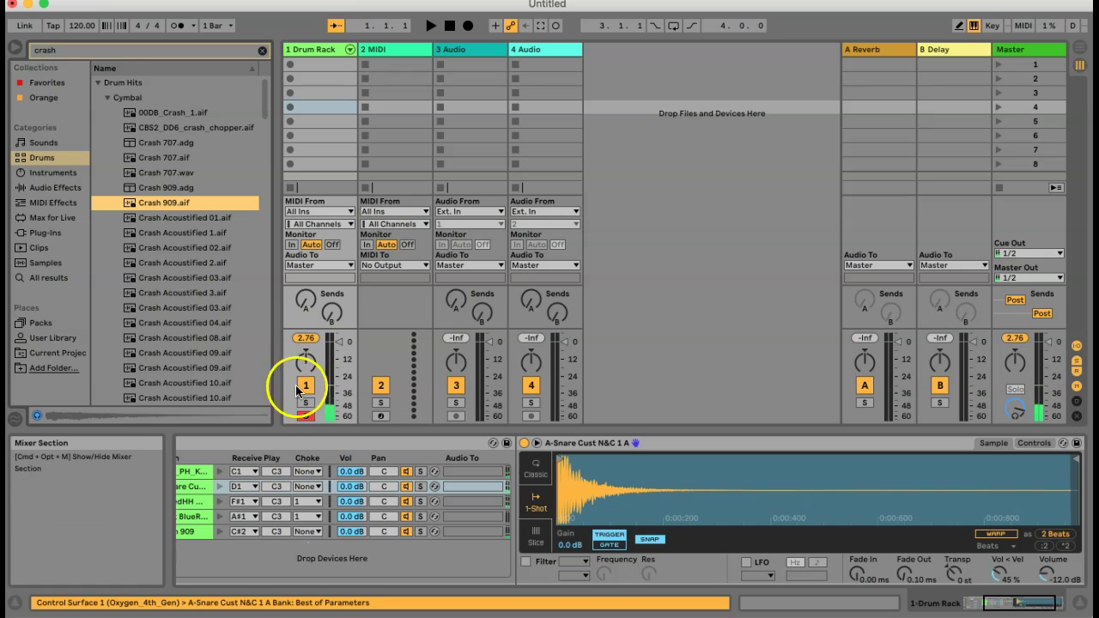
double_click(49, 53)
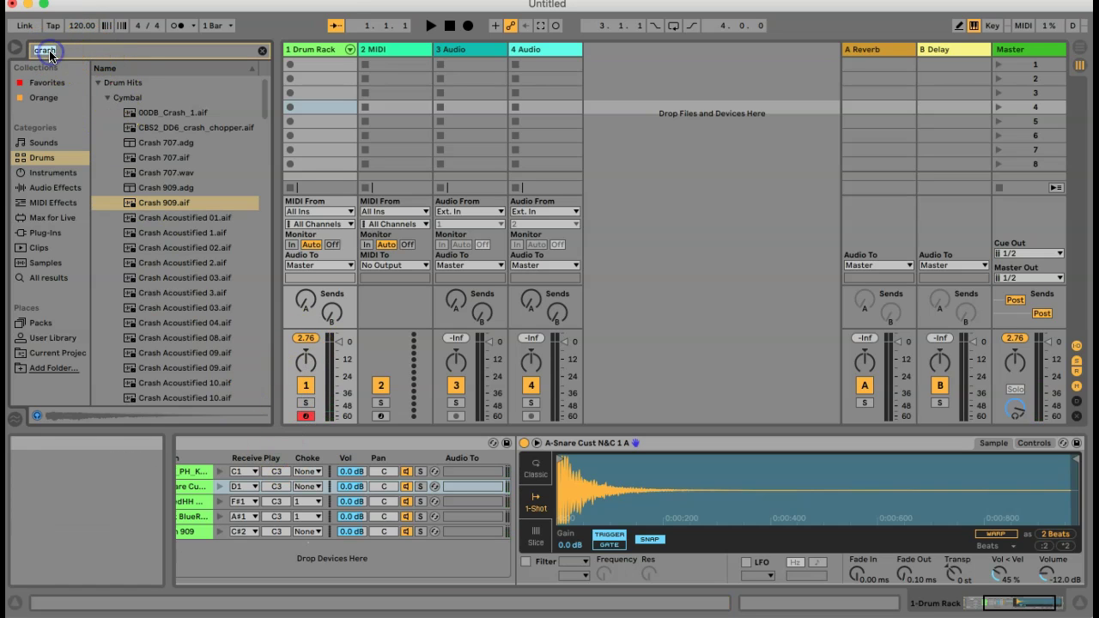
text(ride)
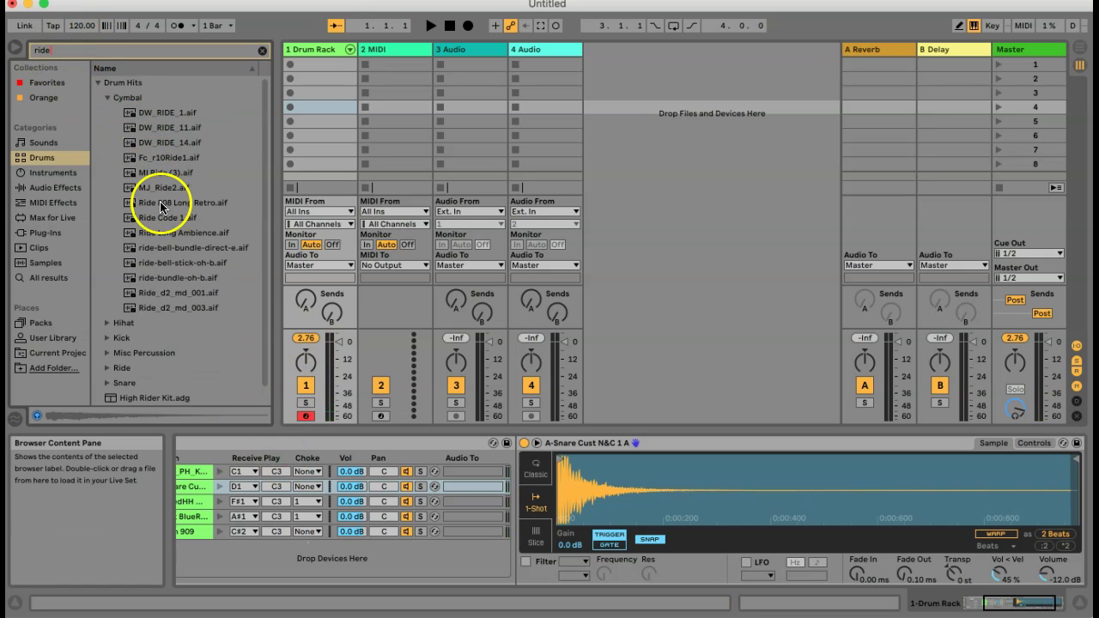
click(150, 292)
click(152, 263)
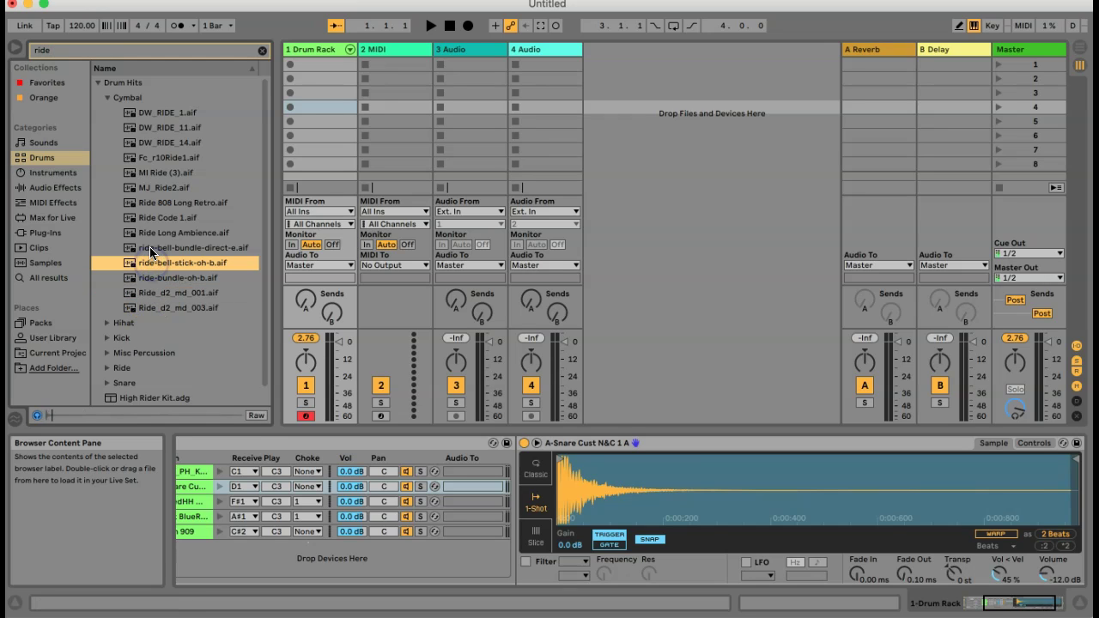
click(150, 262)
drag(149, 265, 261, 556)
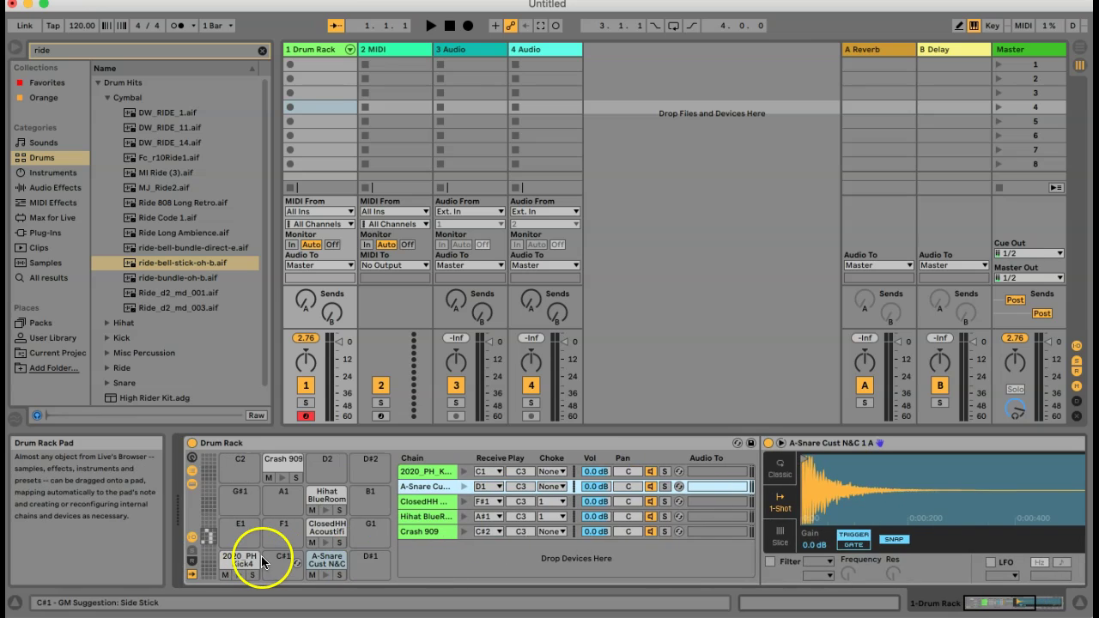
drag(175, 273, 175, 267)
drag(336, 433, 365, 466)
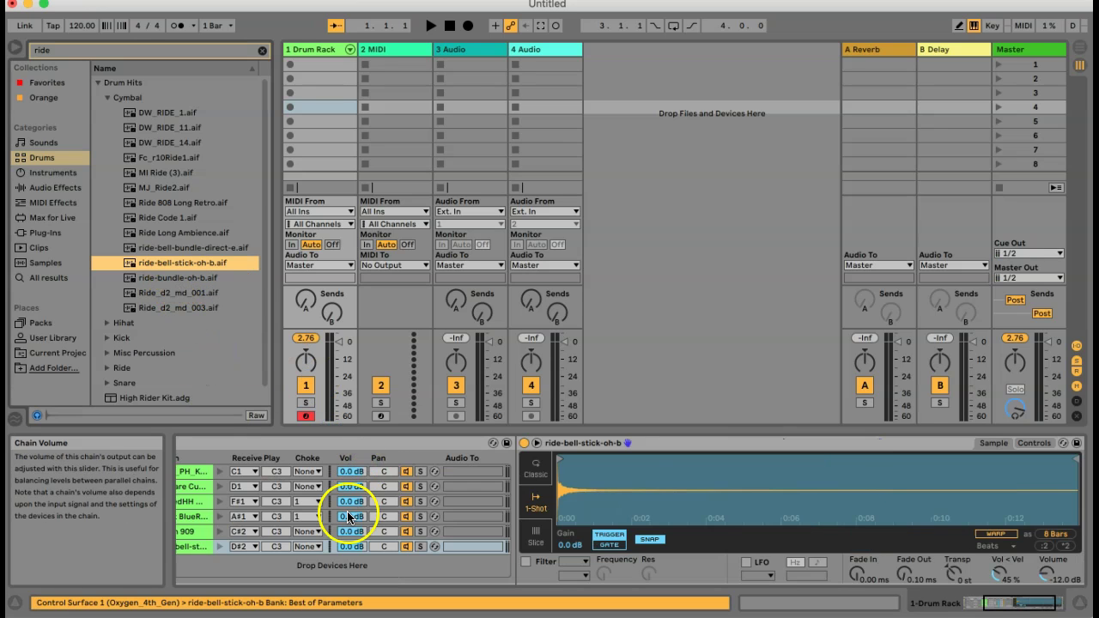
Step: Toggle the ride sample editor and hide the chain list to widen the editor
click(192, 484)
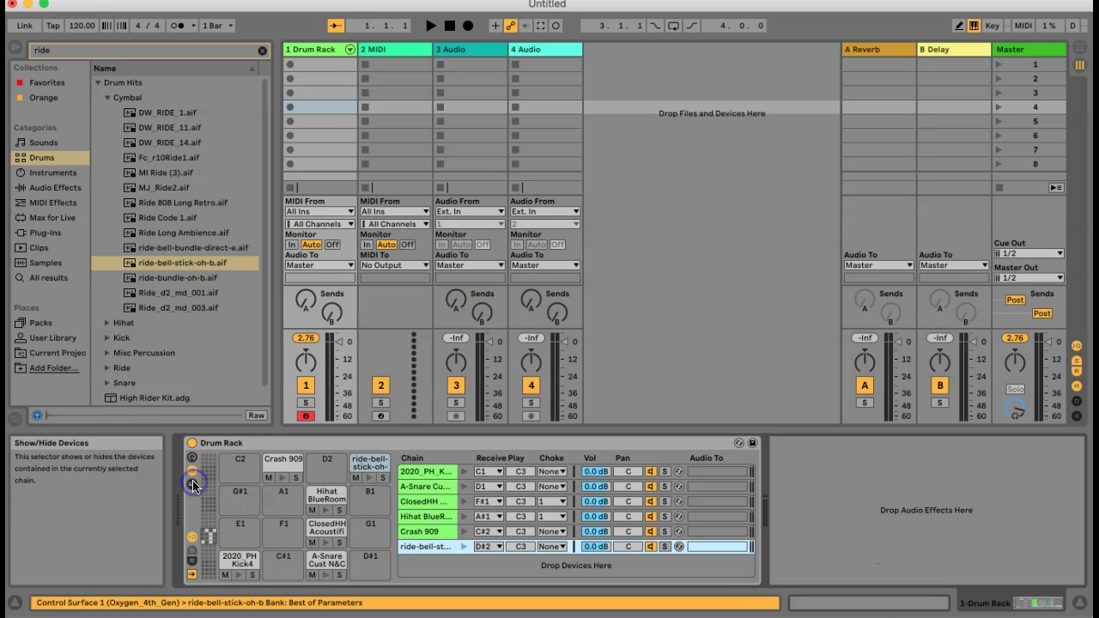
click(192, 484)
click(192, 470)
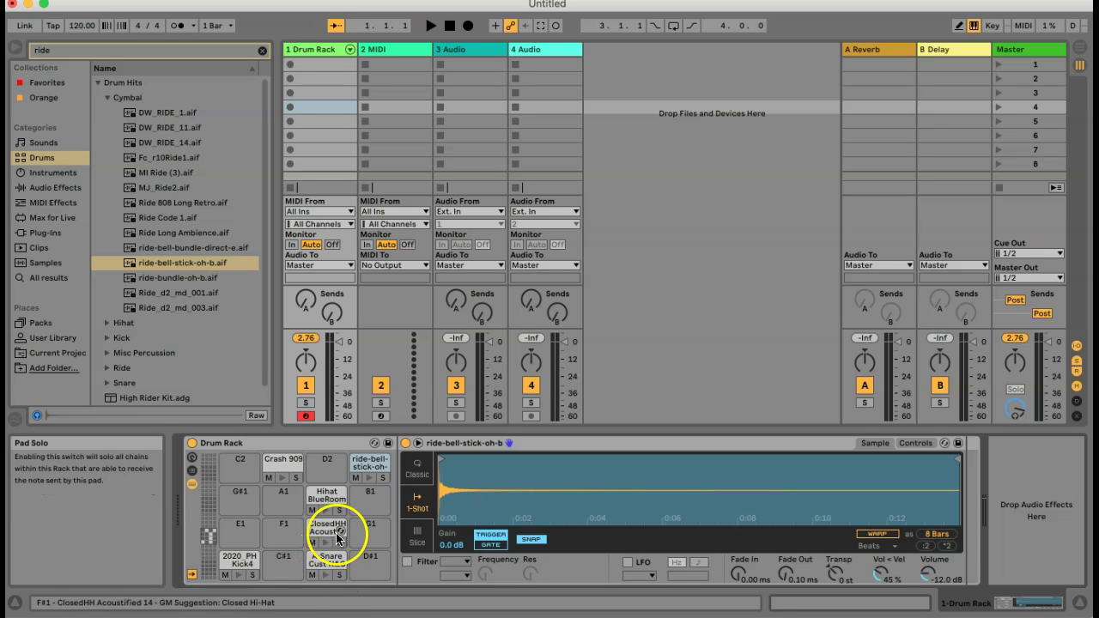
Step: Rename the Drum Rack device with Cmd+R to the creator's personal kit name
click(232, 444)
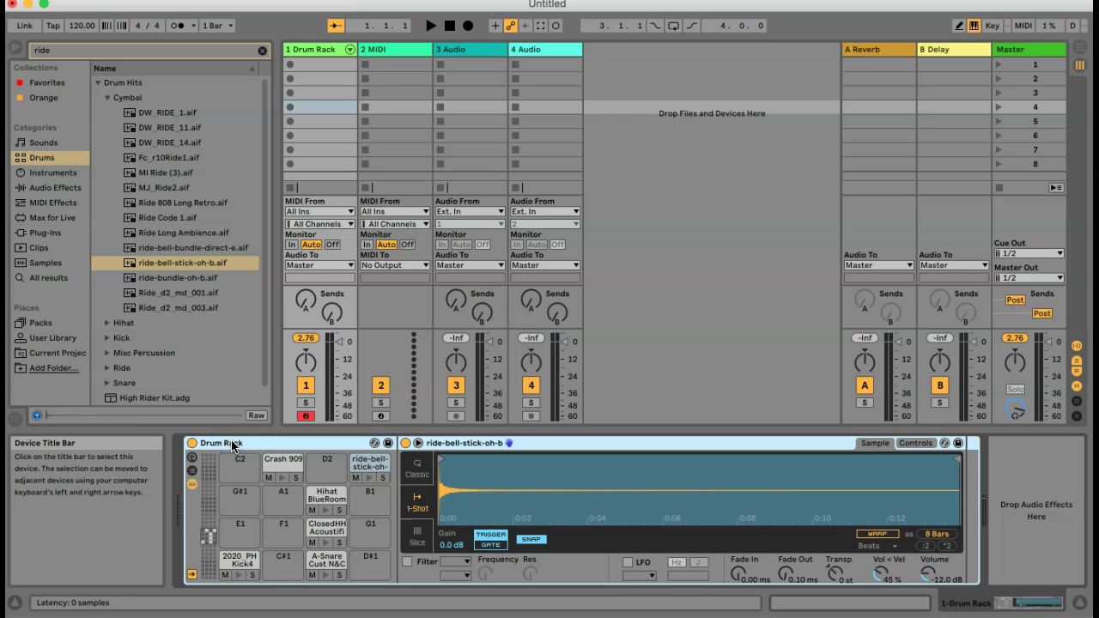
key(super+r)
text(Gaens)
click(323, 442)
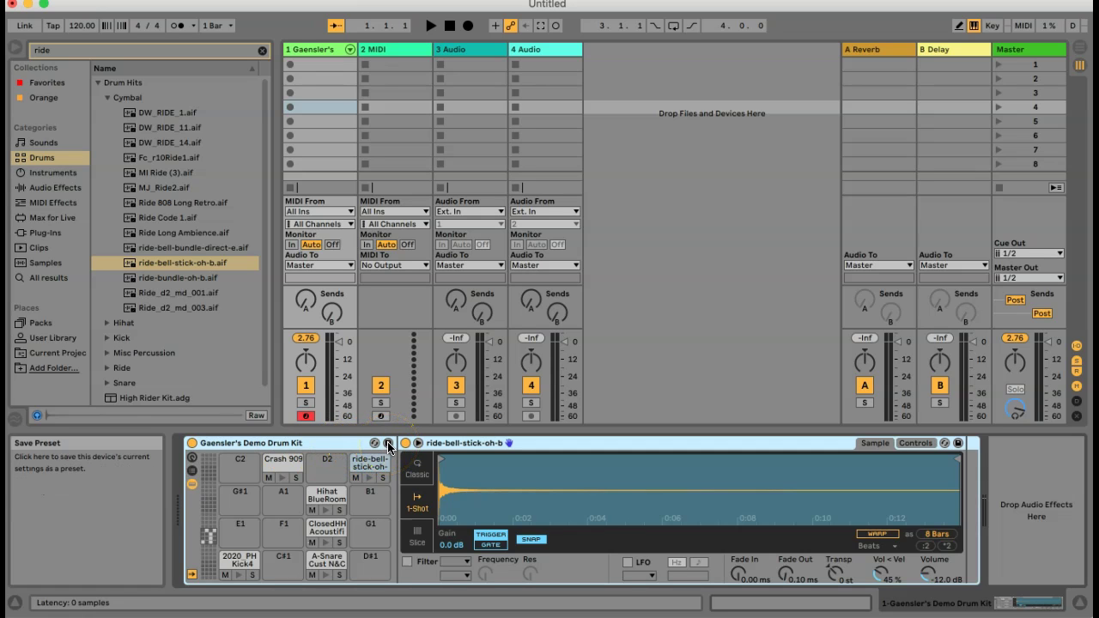
Step: Save the renamed drum kit as a preset into the User Library
click(57, 337)
click(262, 51)
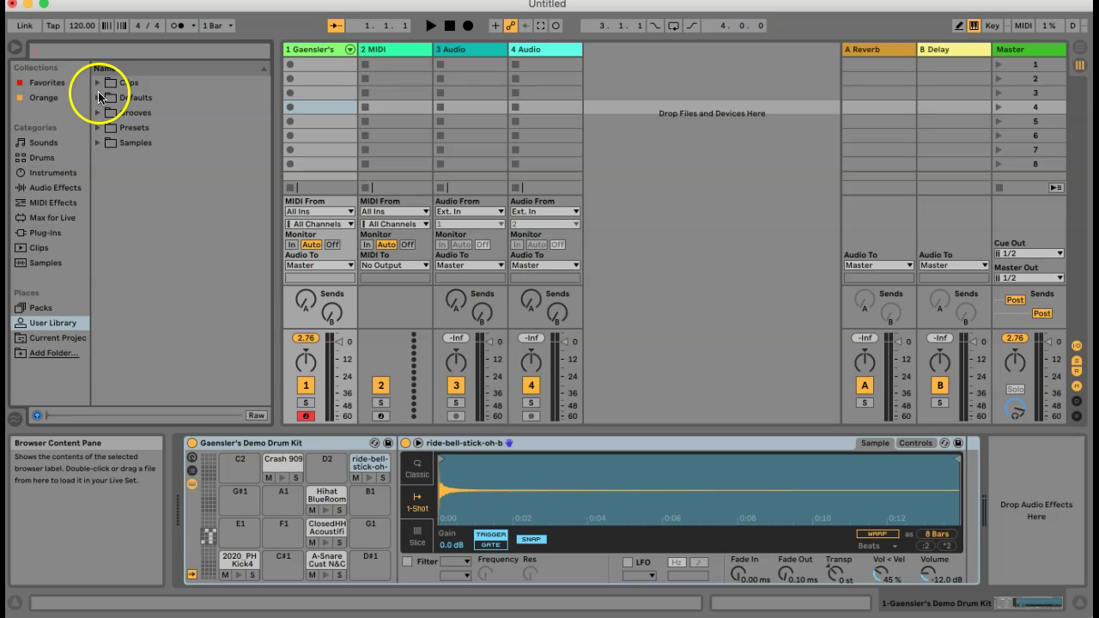
click(98, 127)
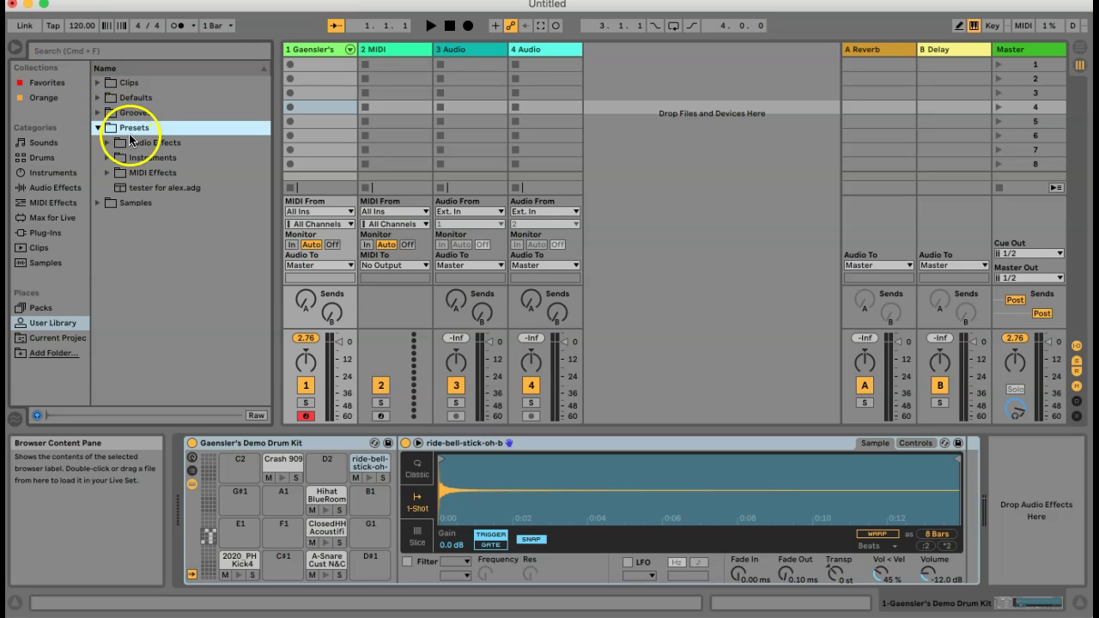
click(339, 443)
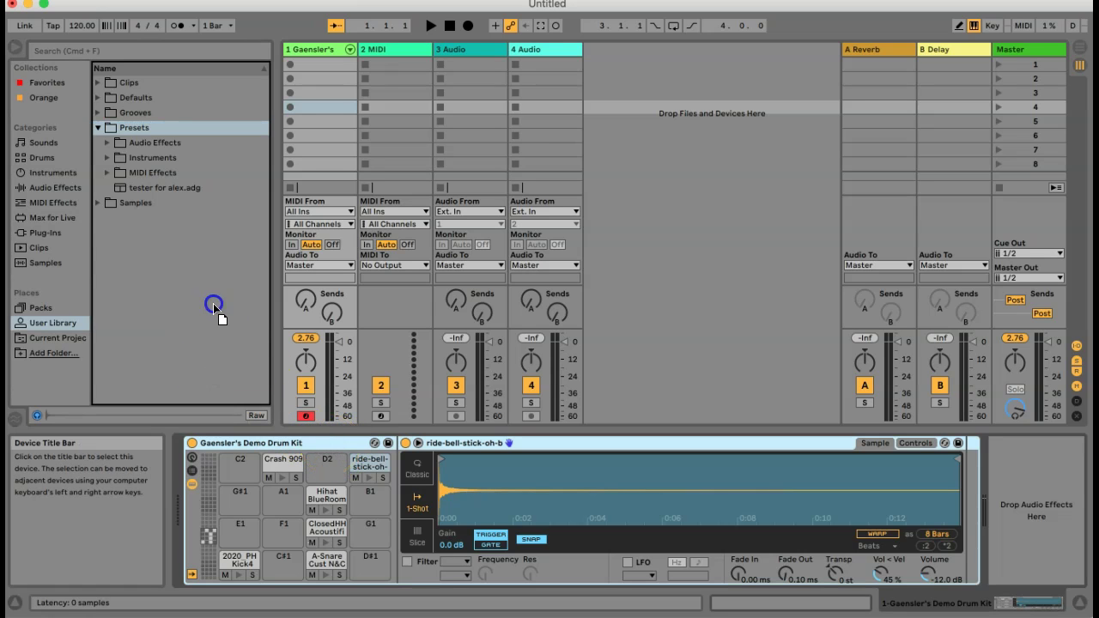
click(388, 444)
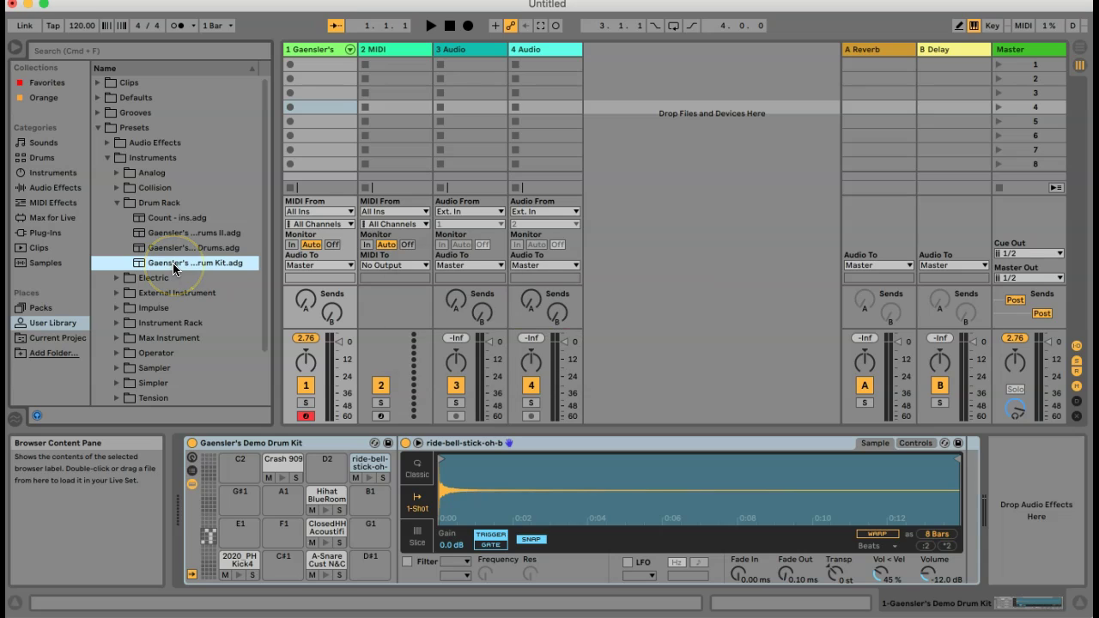
Step: Expand User Library > Presets > Instruments > Drum Rack and widen the browser for full names
click(37, 141)
click(37, 158)
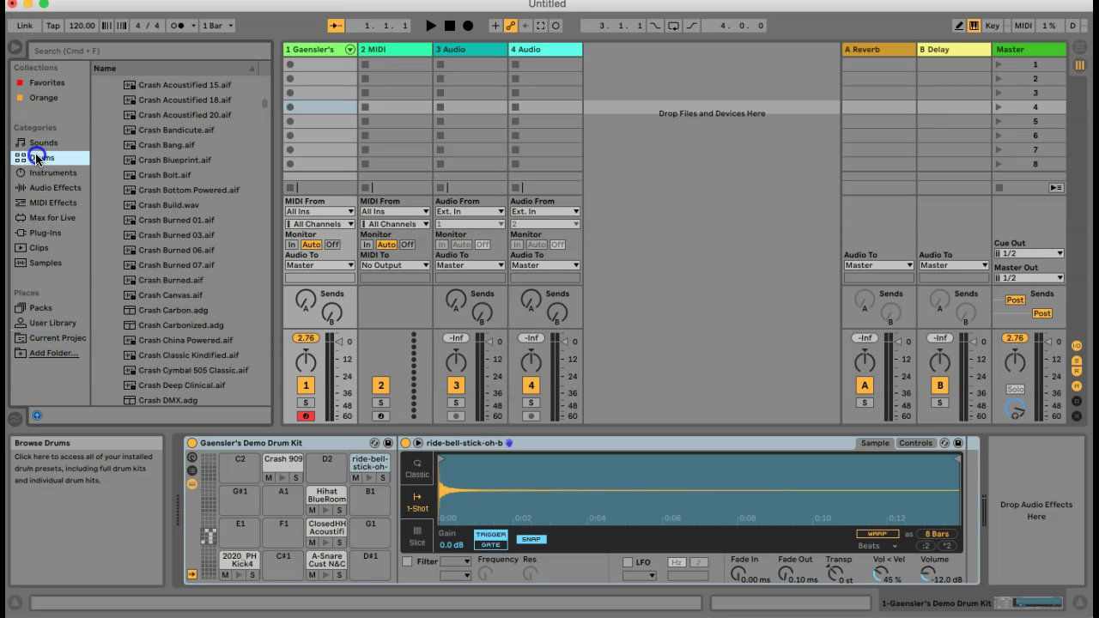
click(40, 324)
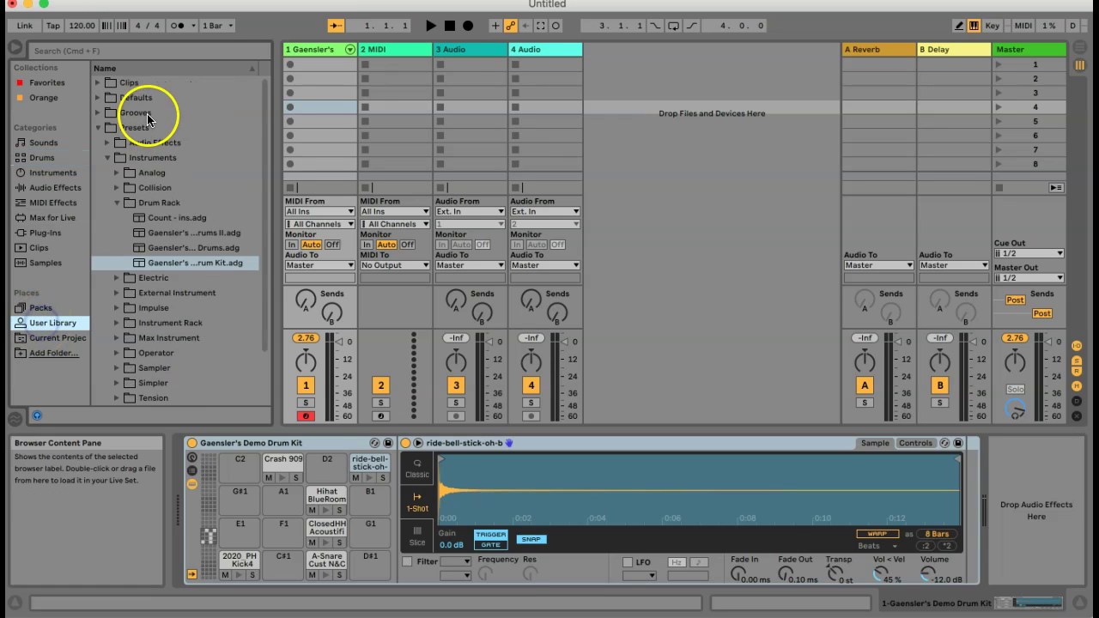
click(97, 127)
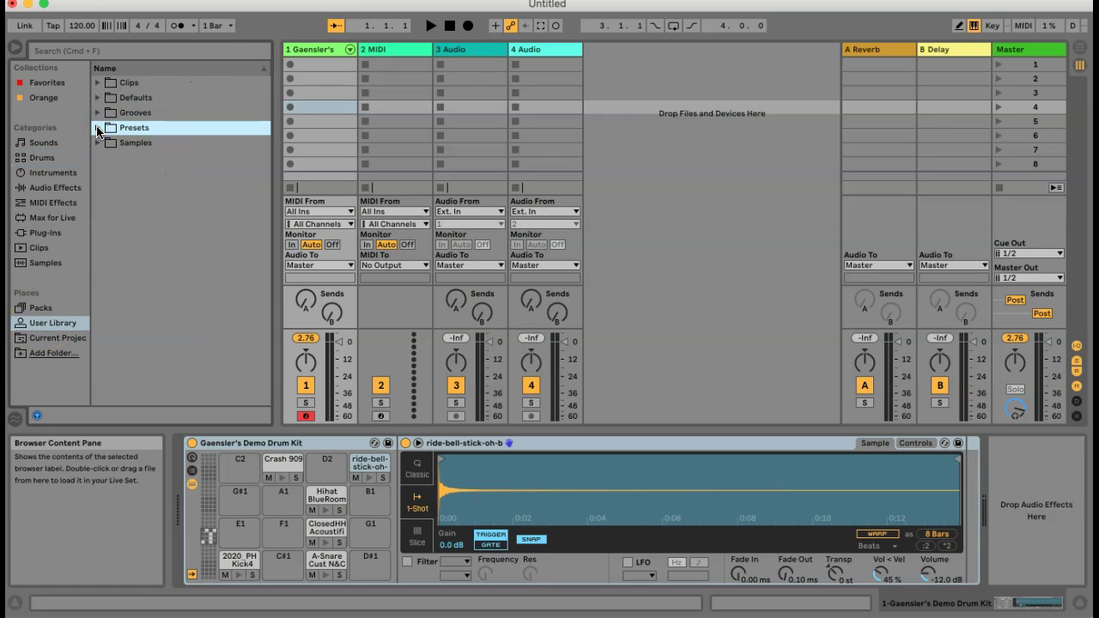
click(98, 129)
click(108, 158)
click(108, 158)
click(116, 203)
click(116, 203)
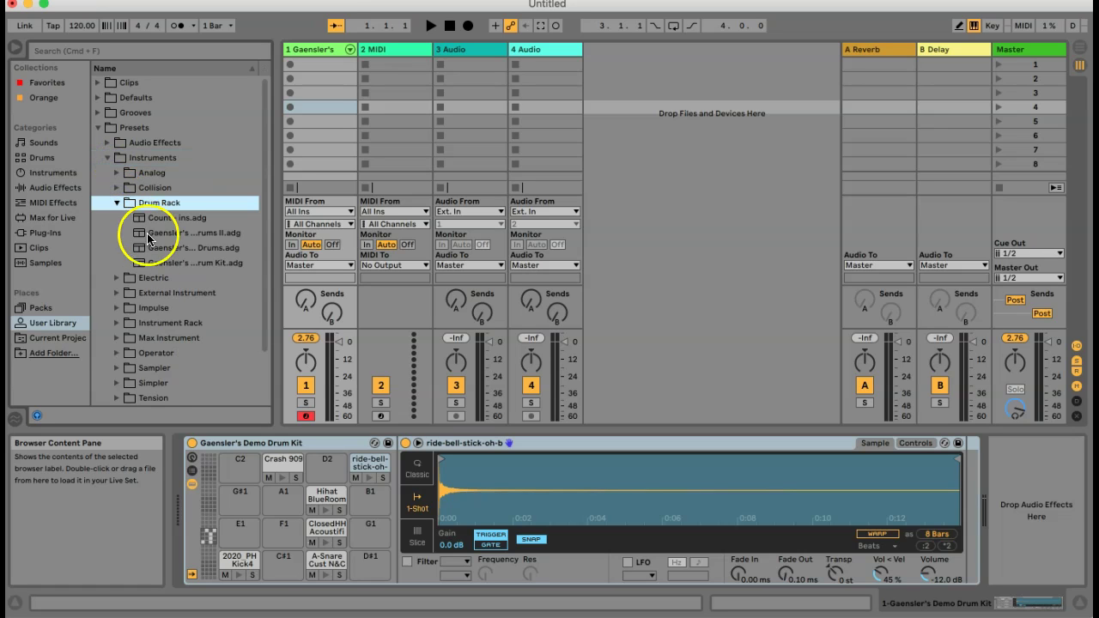
drag(278, 244, 325, 246)
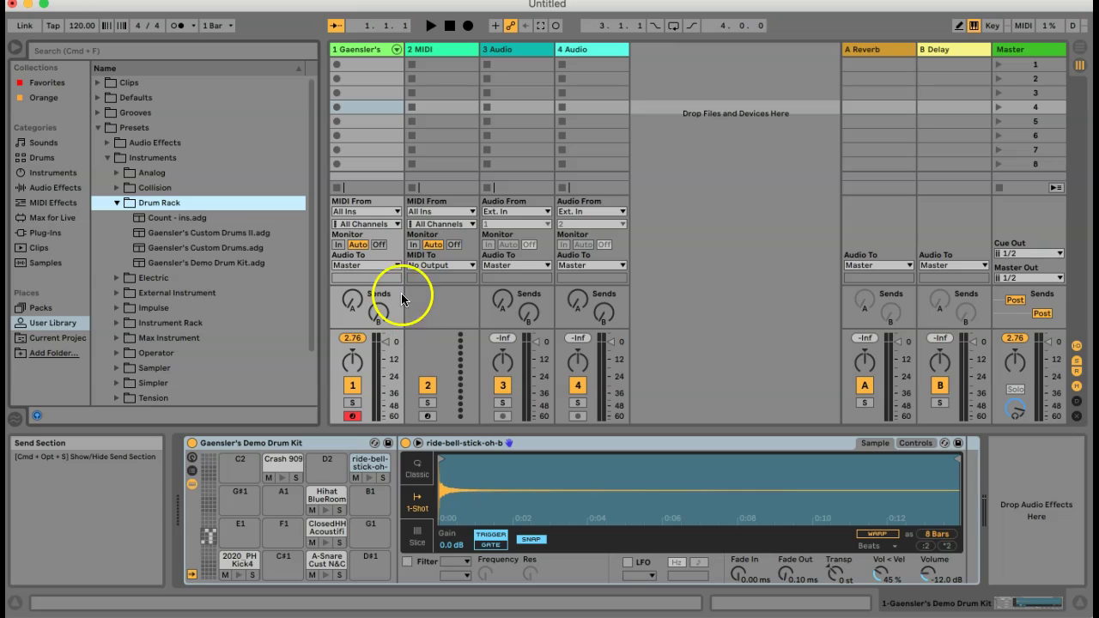
Step: Reveal the Demo Drum Kit preset file in Finder
click(430, 301)
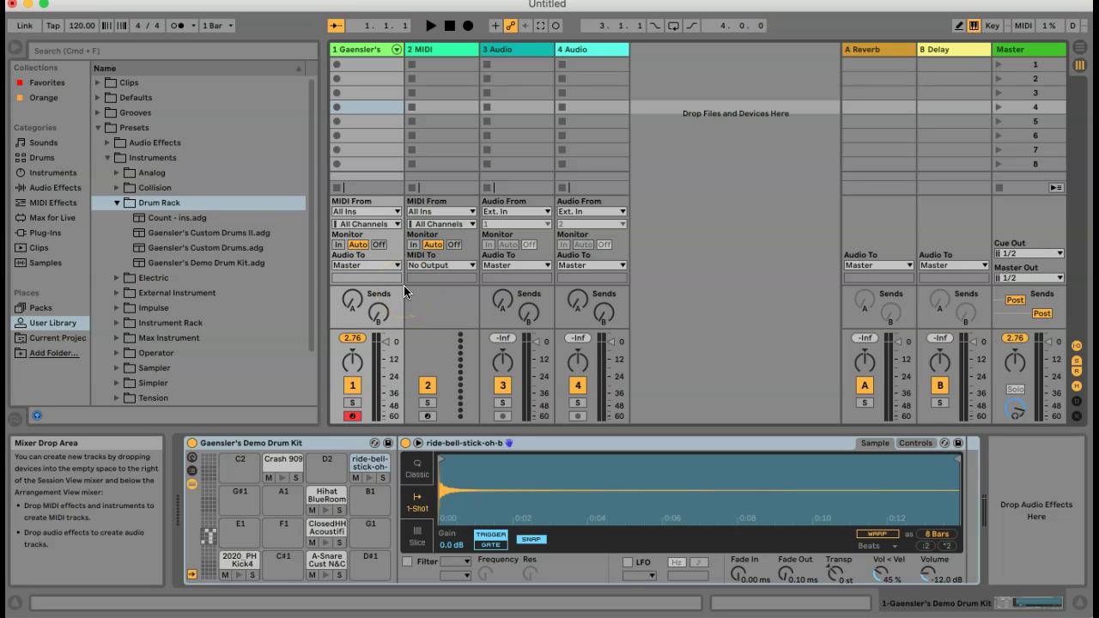
click(220, 264)
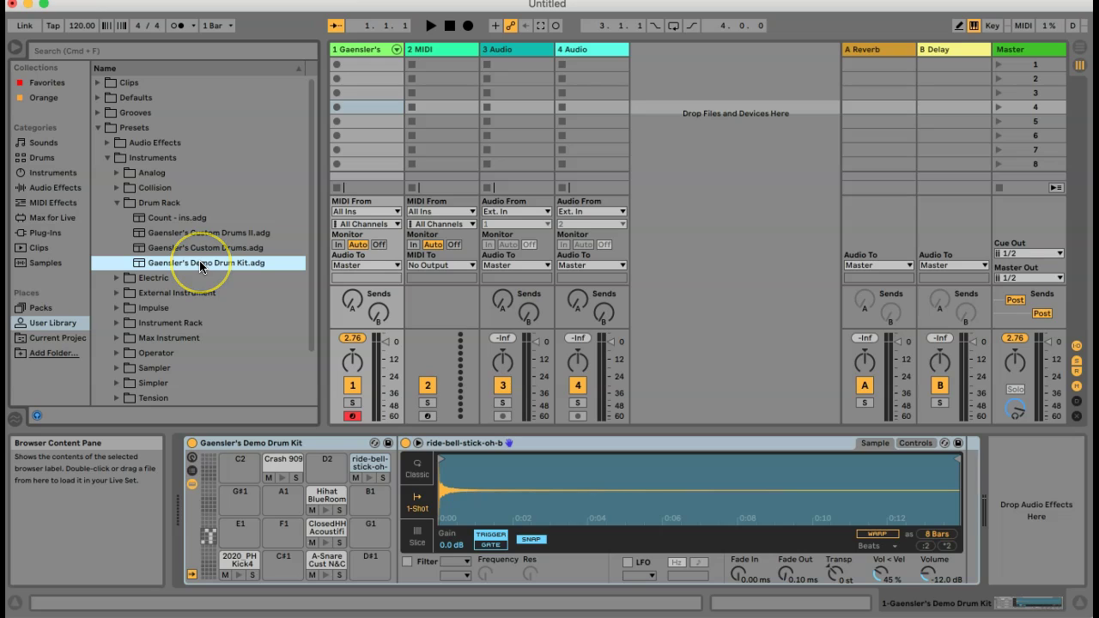
right_click(200, 266)
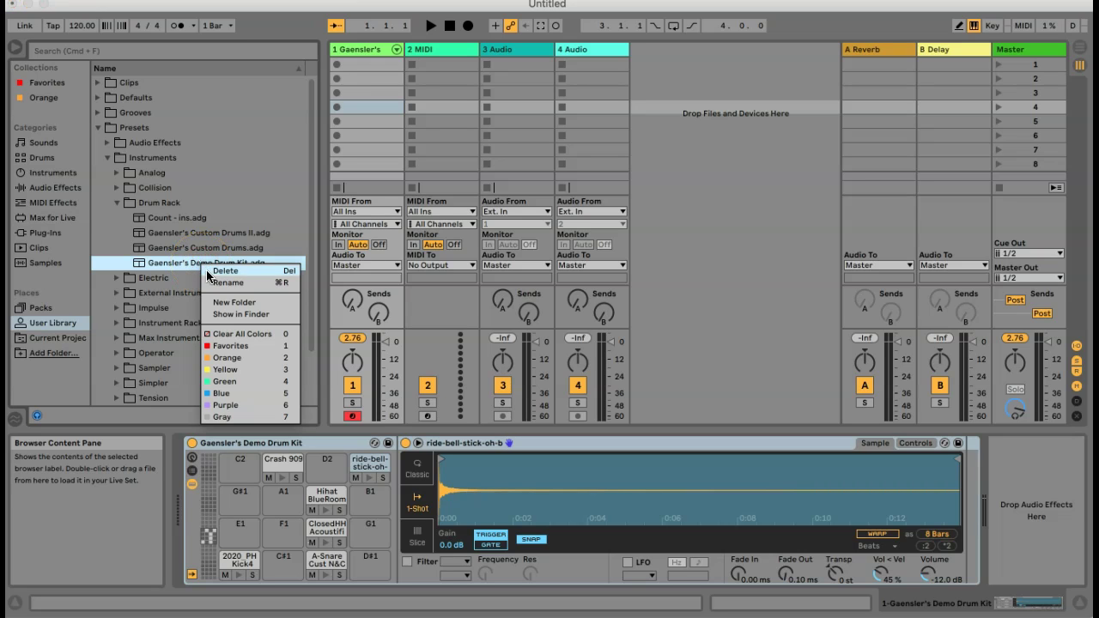
click(221, 312)
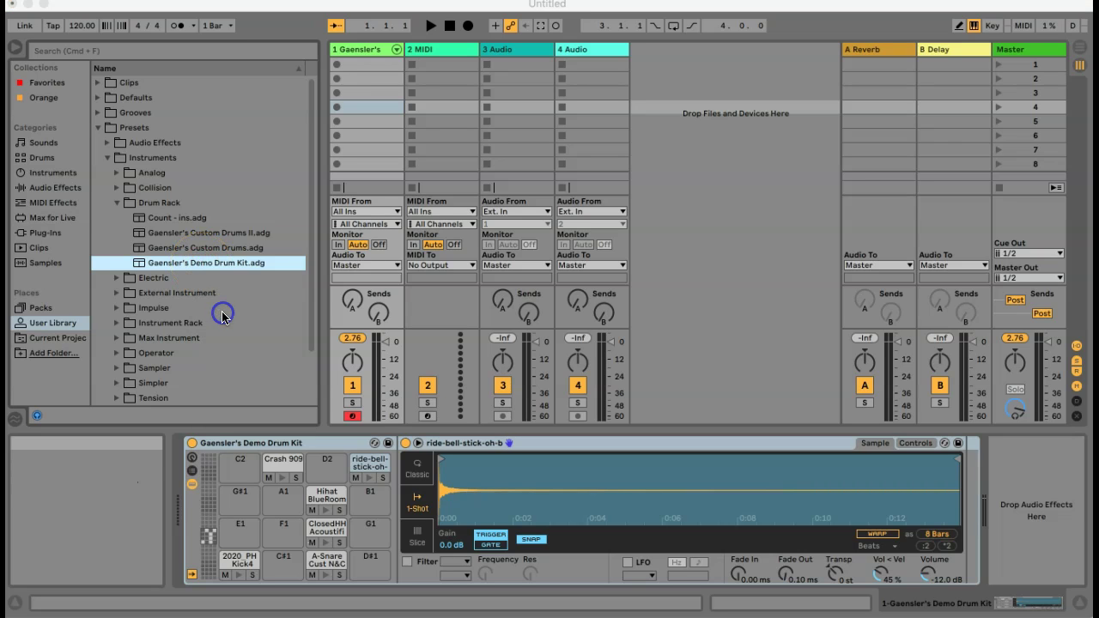
Step: Confirm the Demo Drum Kit.adg file name in Finder and go back to Live
click(540, 110)
key(Return)
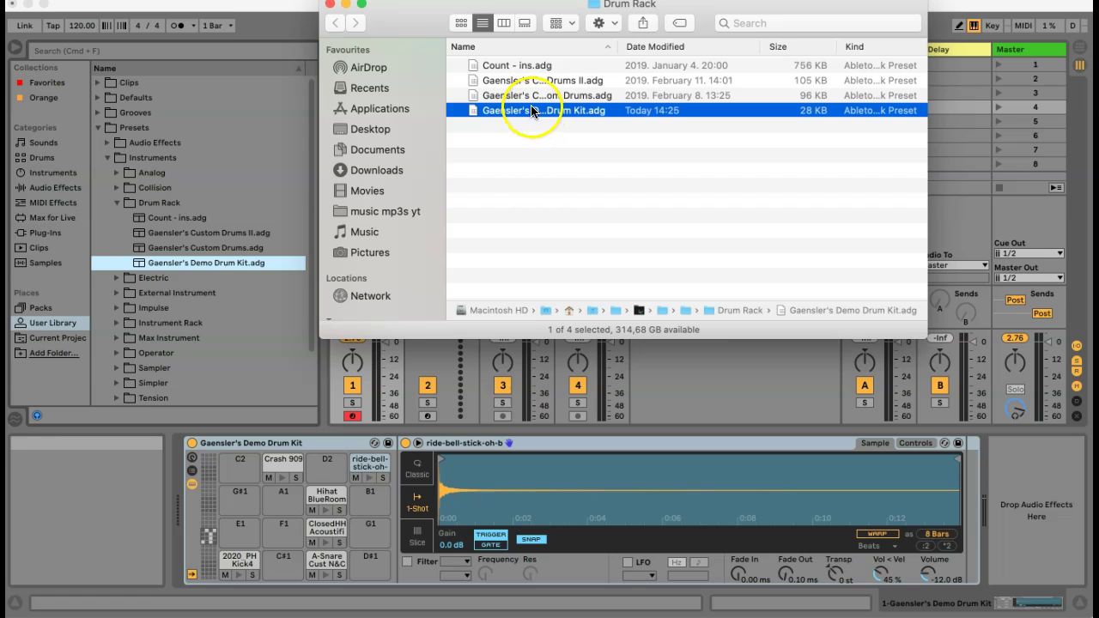
click(278, 186)
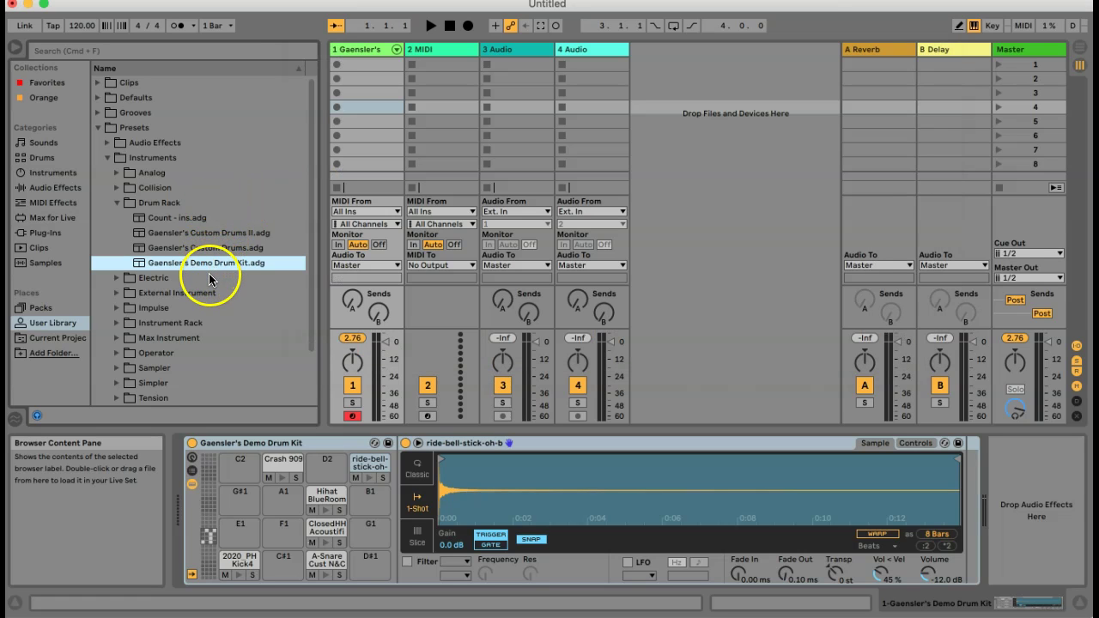
Step: Browse the Drums category, scrolling through groups like Bell, Bongo, Clap and Cymbal
click(43, 159)
scroll(162, 110, up, 5)
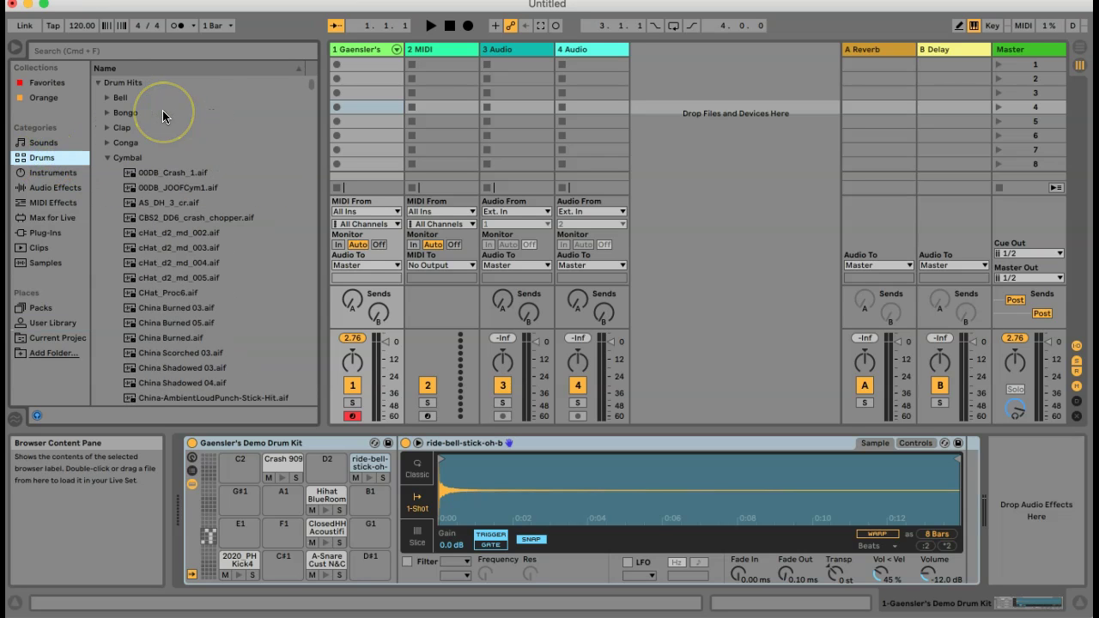
scroll(161, 201, down, 10)
scroll(163, 201, up, 10)
Step: In Chrome, dismiss the search suggestions on 'free drum samples' results and close the downloads bar
key(super+Tab)
key(super+Tab)
key(super+Tab)
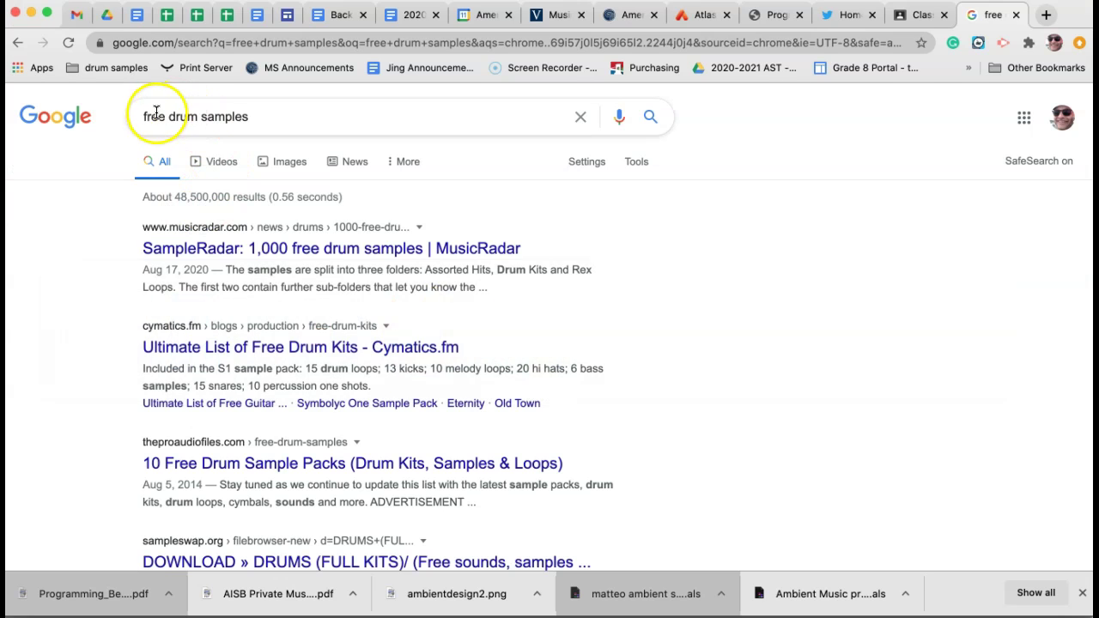
triple_click(221, 116)
click(276, 116)
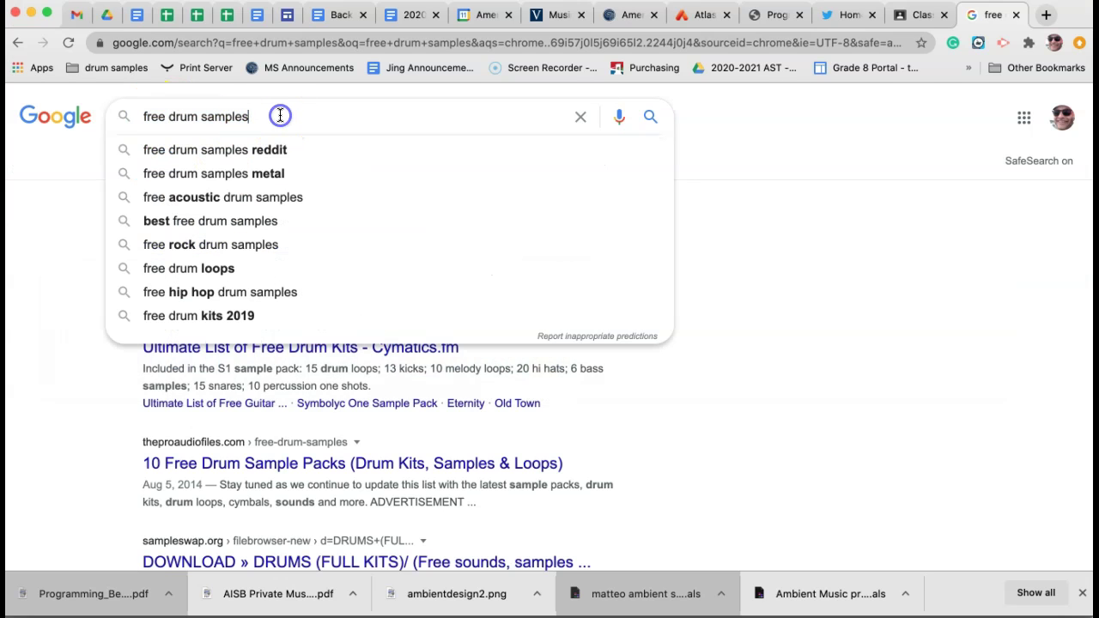
click(731, 254)
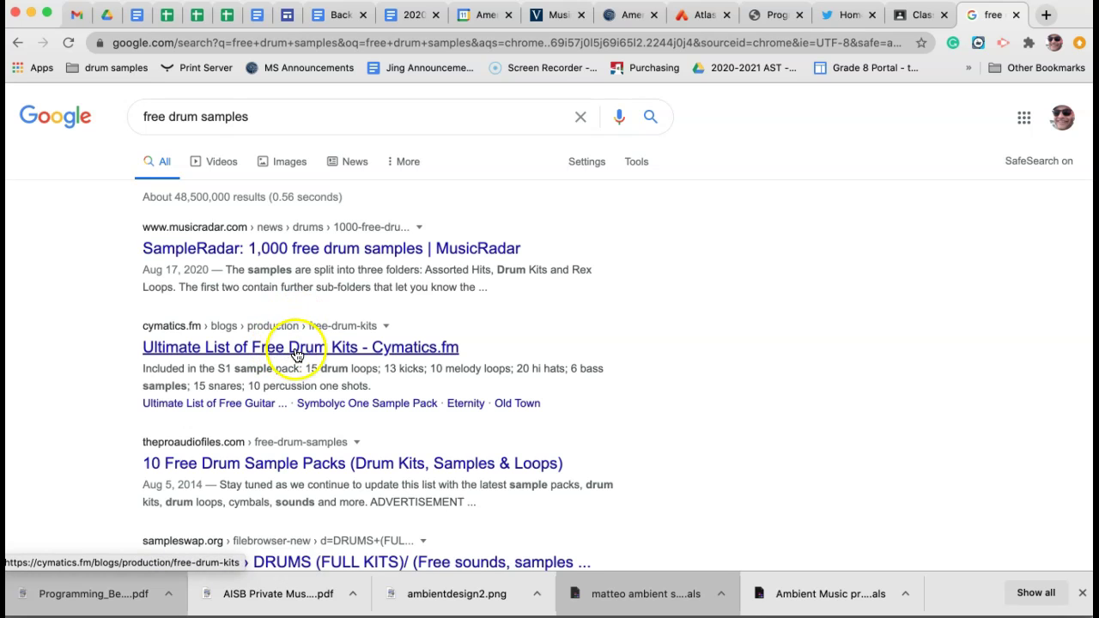
scroll(335, 462, down, 5)
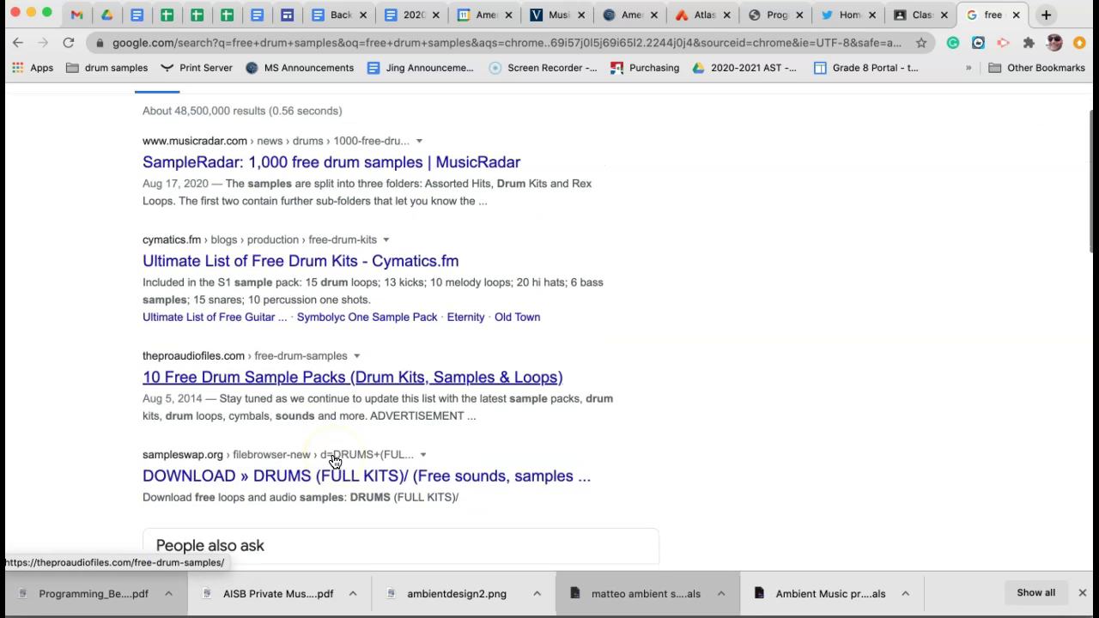
scroll(335, 462, up, 5)
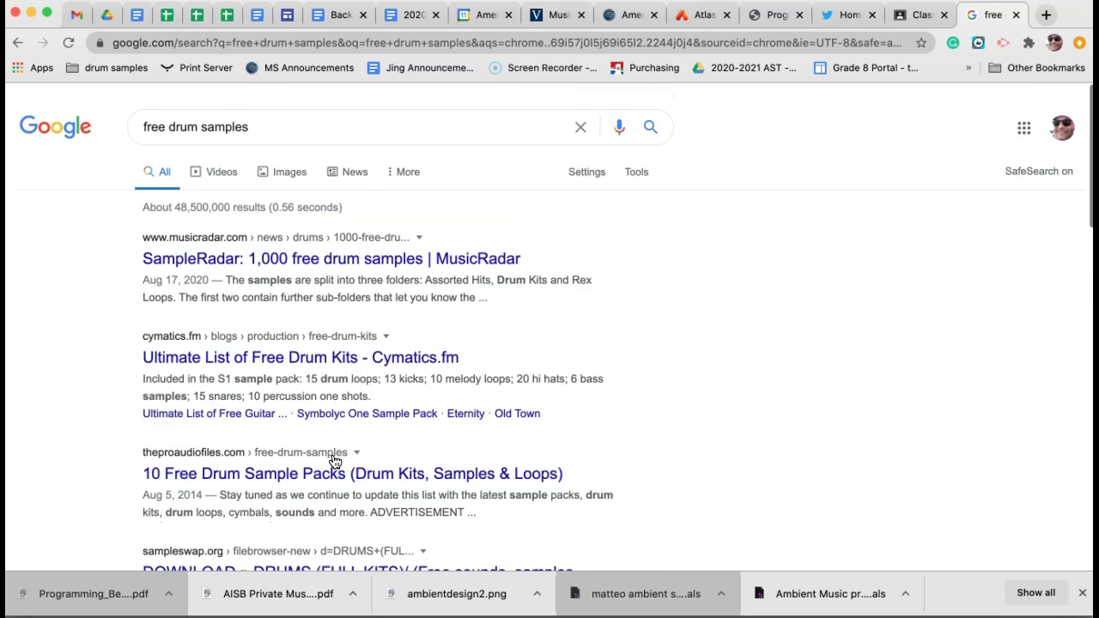
click(1082, 593)
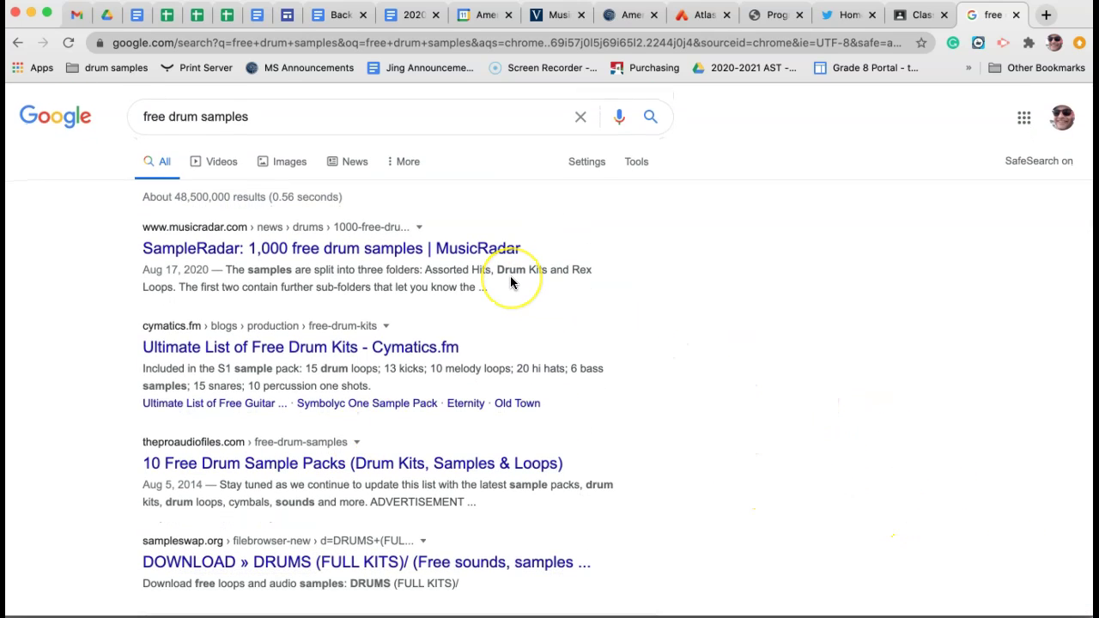
Step: Open Documents > Samples in Finder, look through its drum and vocal folders, then leave Finder
key(super+Tab)
key(super+Tab)
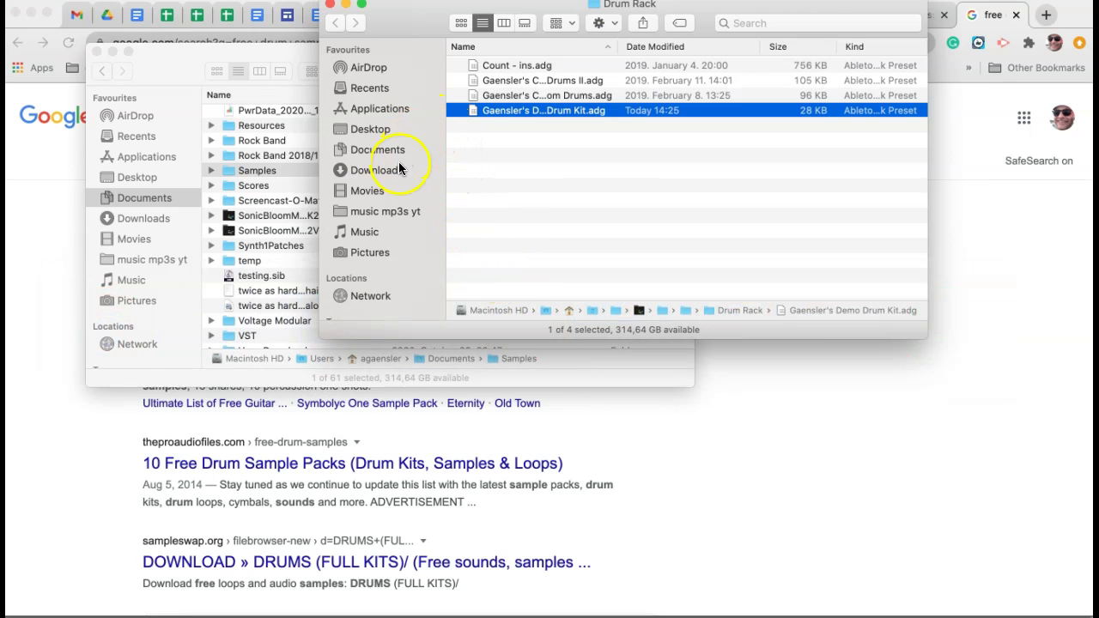
click(212, 51)
scroll(266, 176, up, 5)
scroll(263, 179, down, 5)
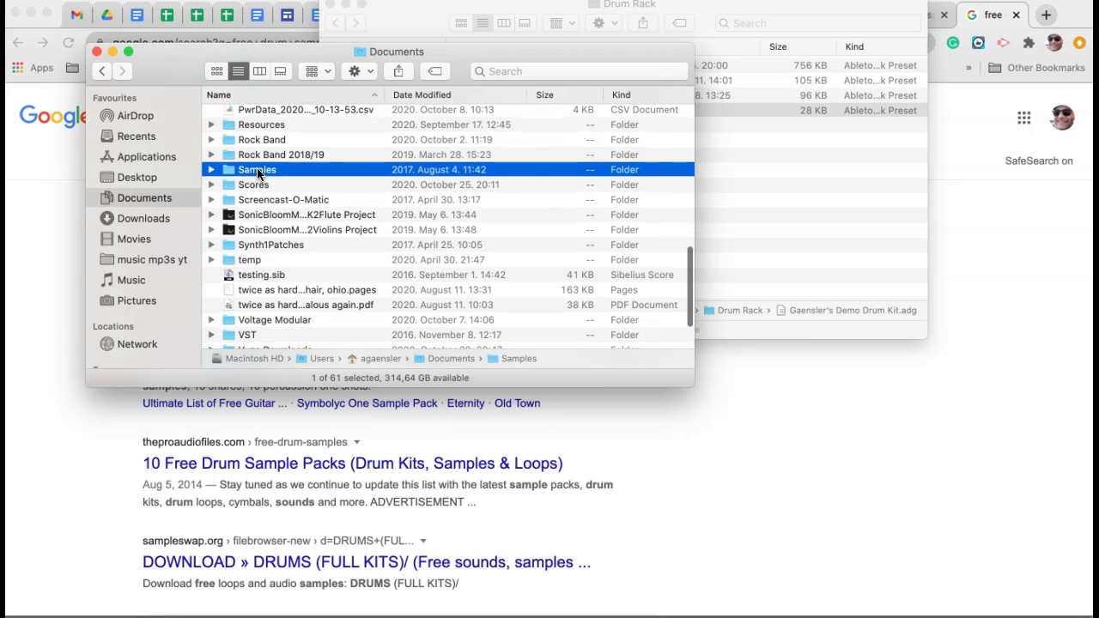
double_click(256, 170)
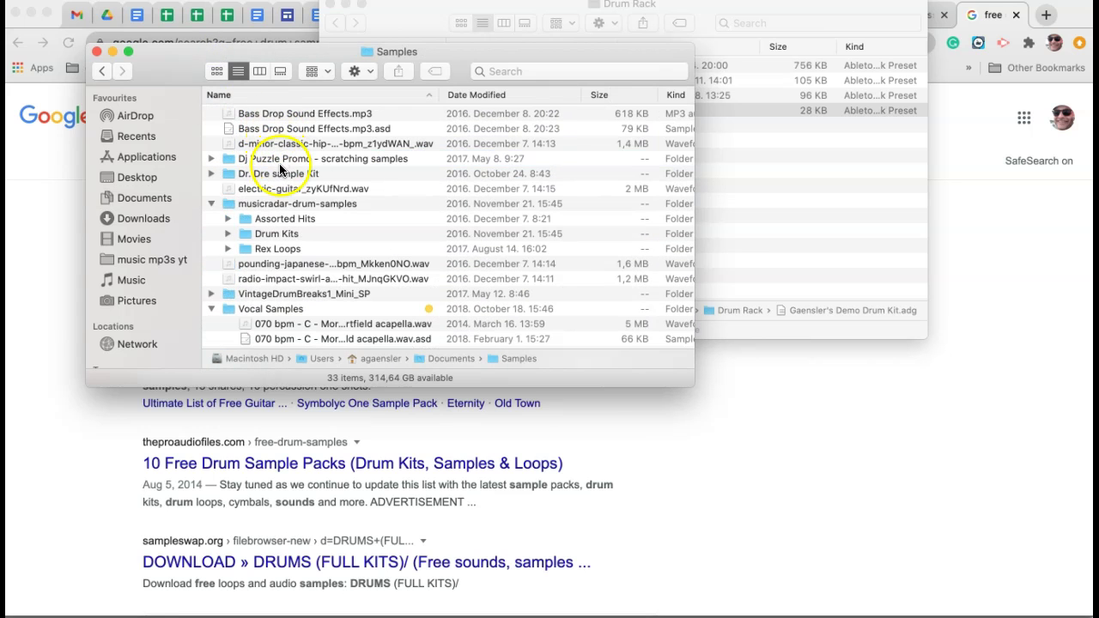
scroll(287, 209, down, 5)
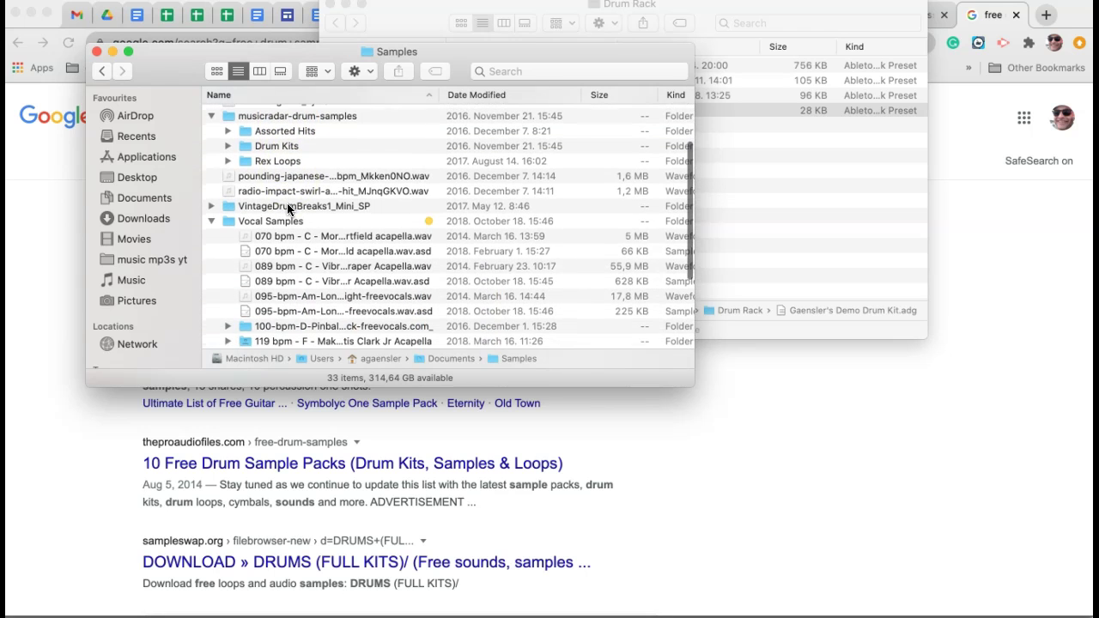
scroll(288, 209, up, 2)
scroll(306, 273, down, 10)
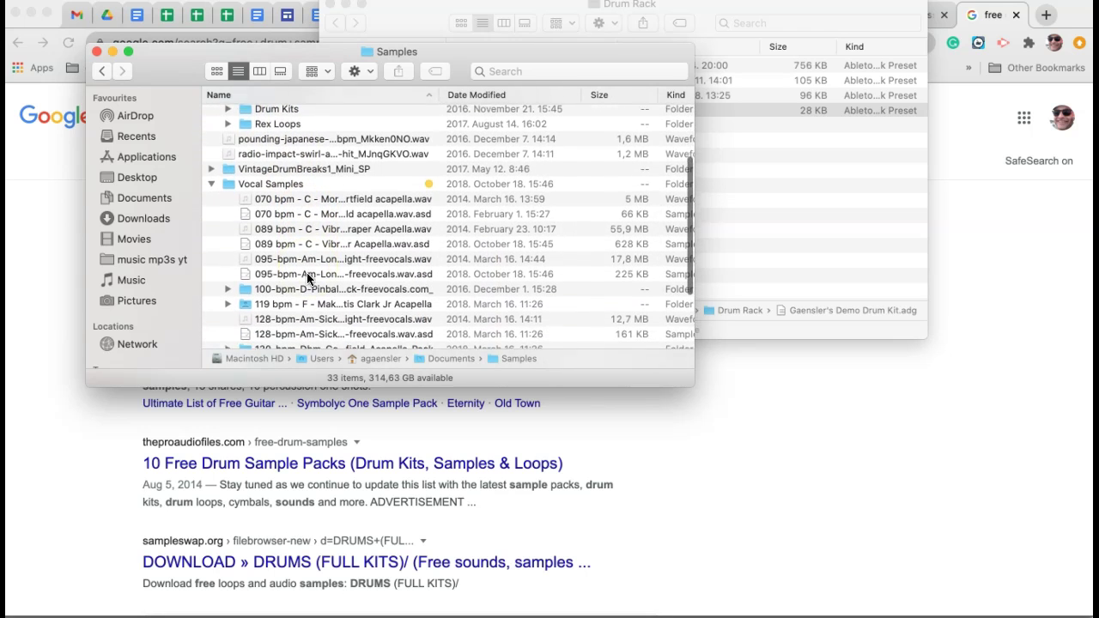
scroll(307, 277, up, 10)
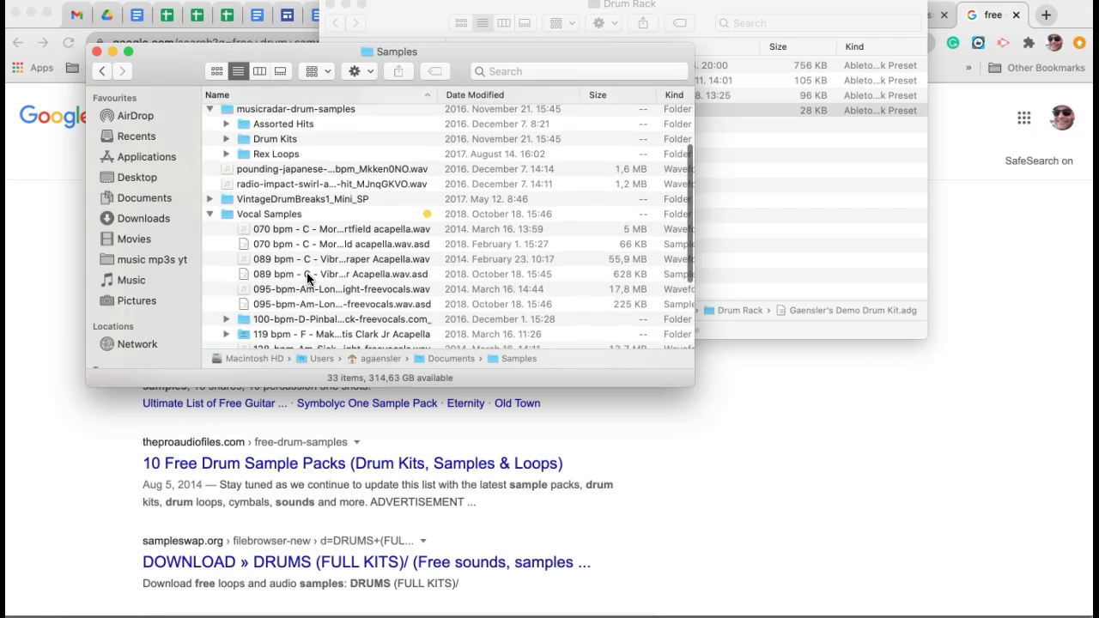
click(687, 444)
key(super+Tab)
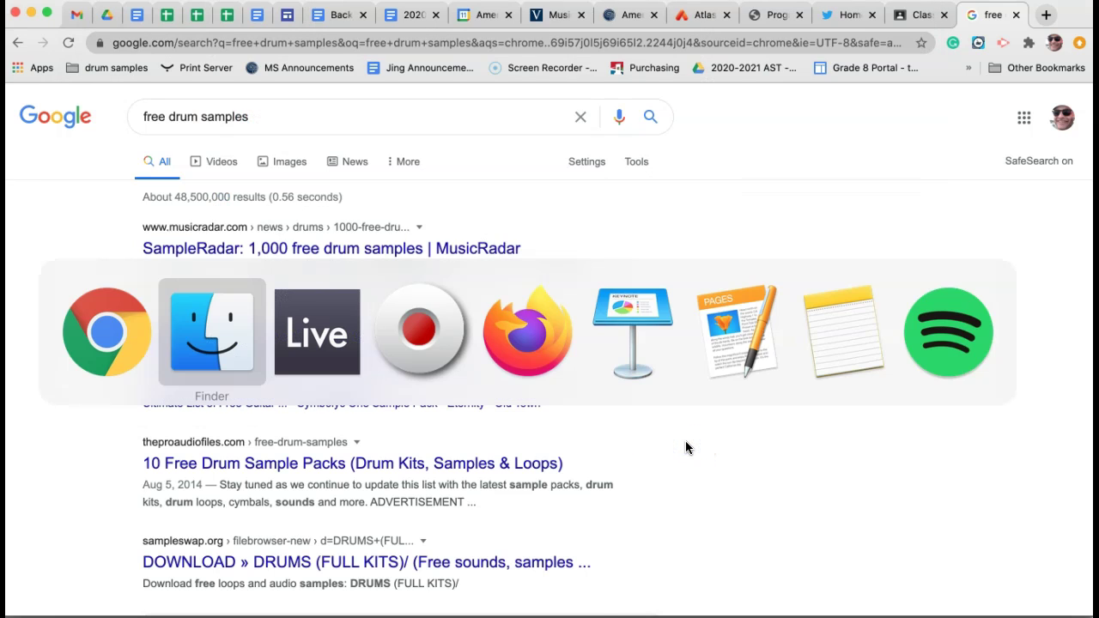
Step: Add the Documents > Samples folder to Places via Add Folder, sorting Documents by name
key(super+Tab)
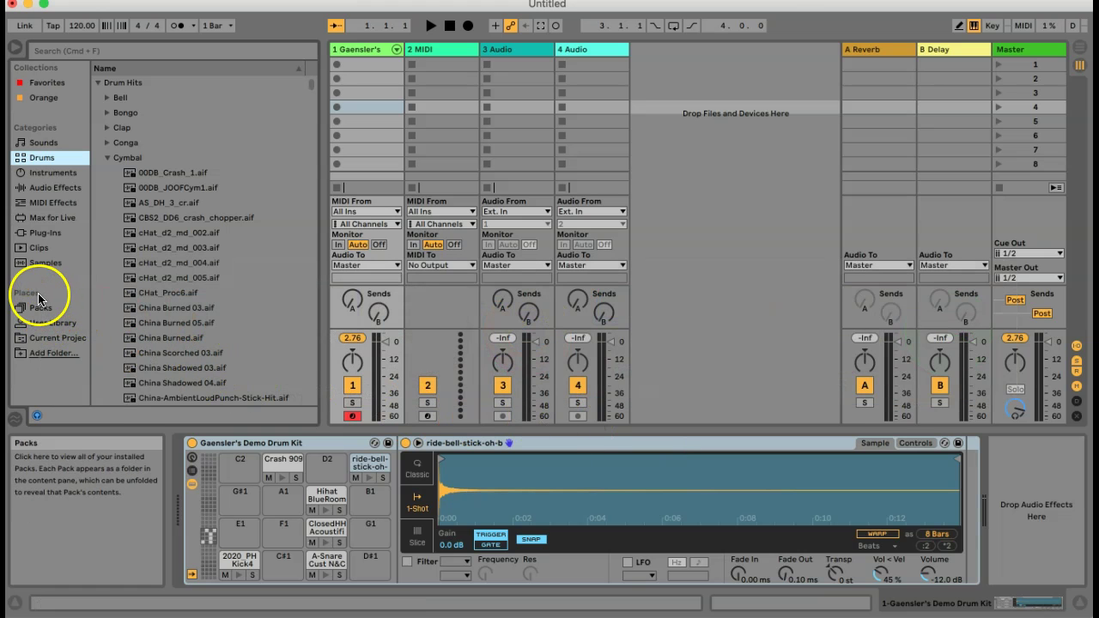
click(45, 352)
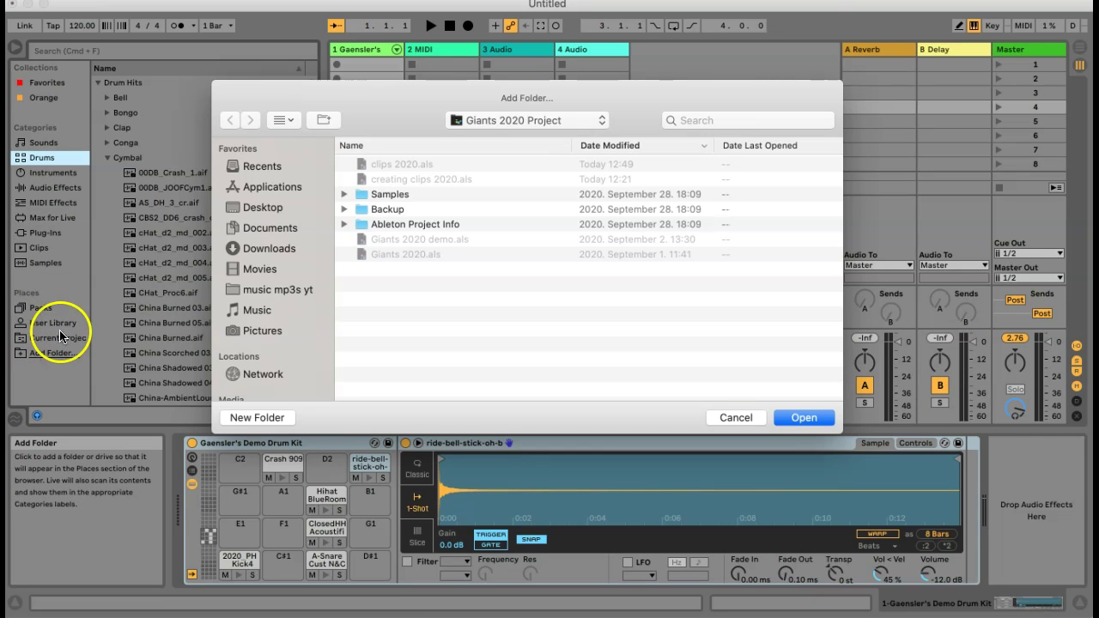
click(271, 228)
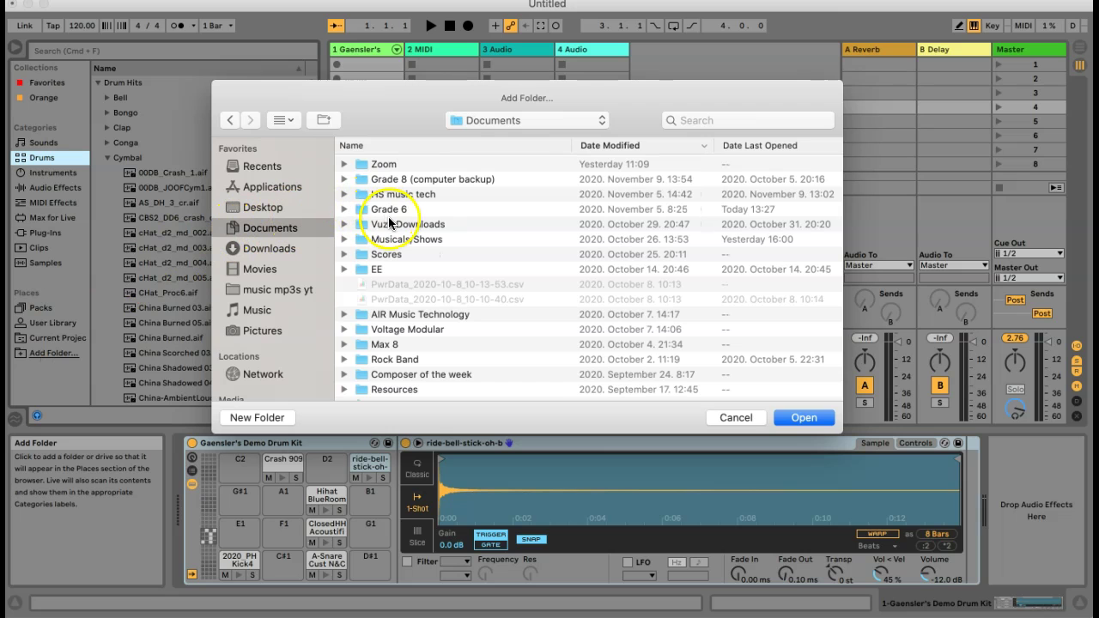
scroll(391, 223, down, 5)
scroll(393, 222, up, 2)
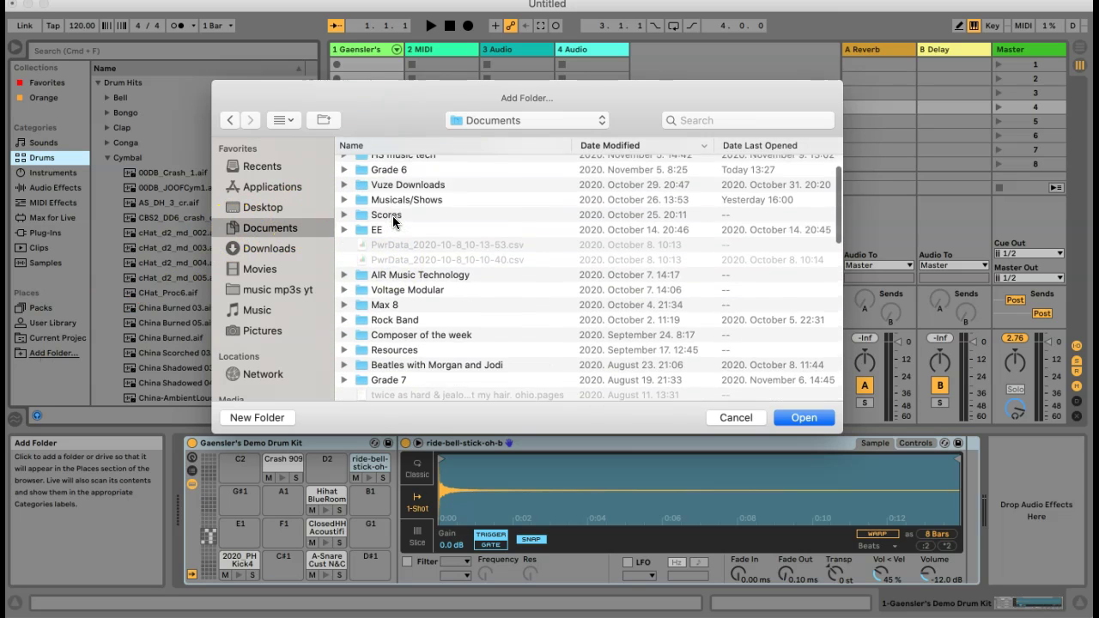
click(399, 147)
scroll(402, 263, down, 5)
scroll(401, 264, down, 10)
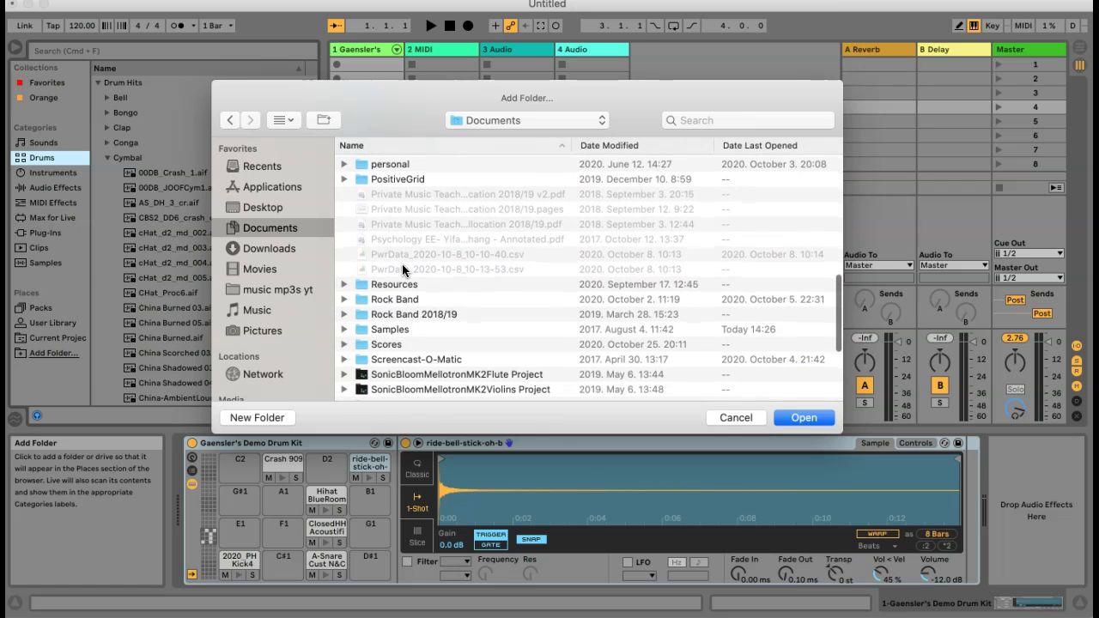
scroll(402, 263, down, 3)
click(407, 285)
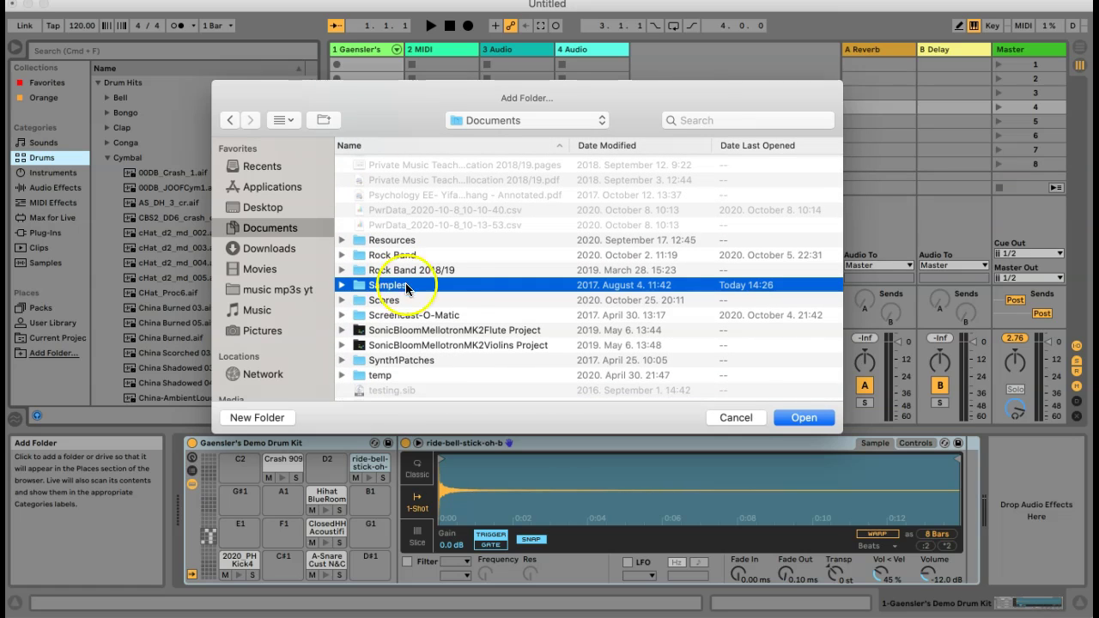
click(797, 417)
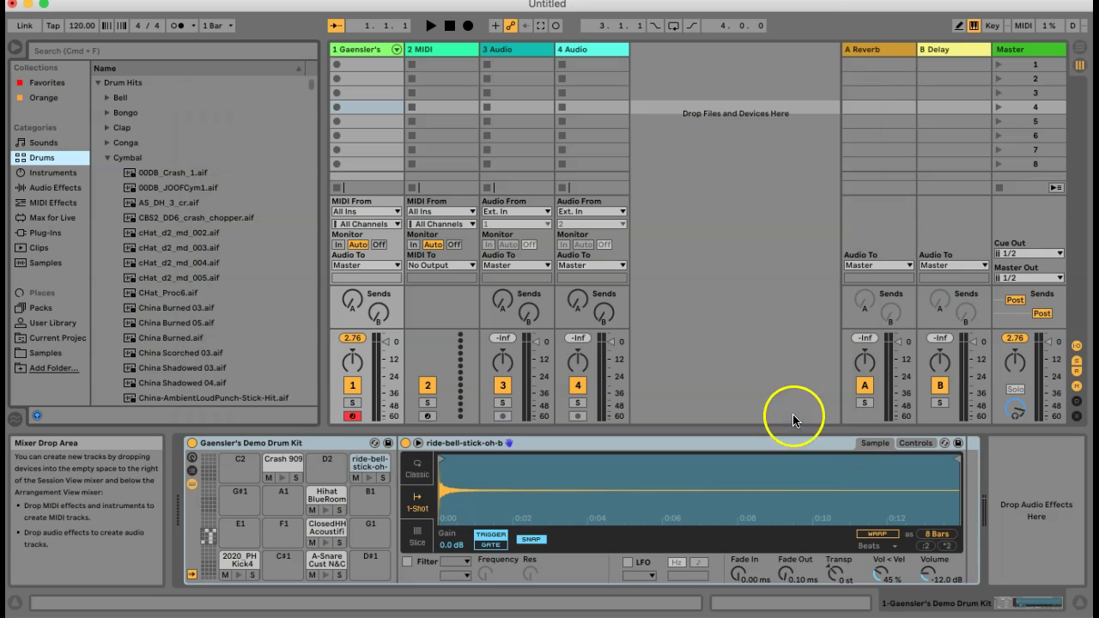
Step: Search the Samples folder for 'kick' and preview two Dj Puzzle Promo kick samples
click(40, 354)
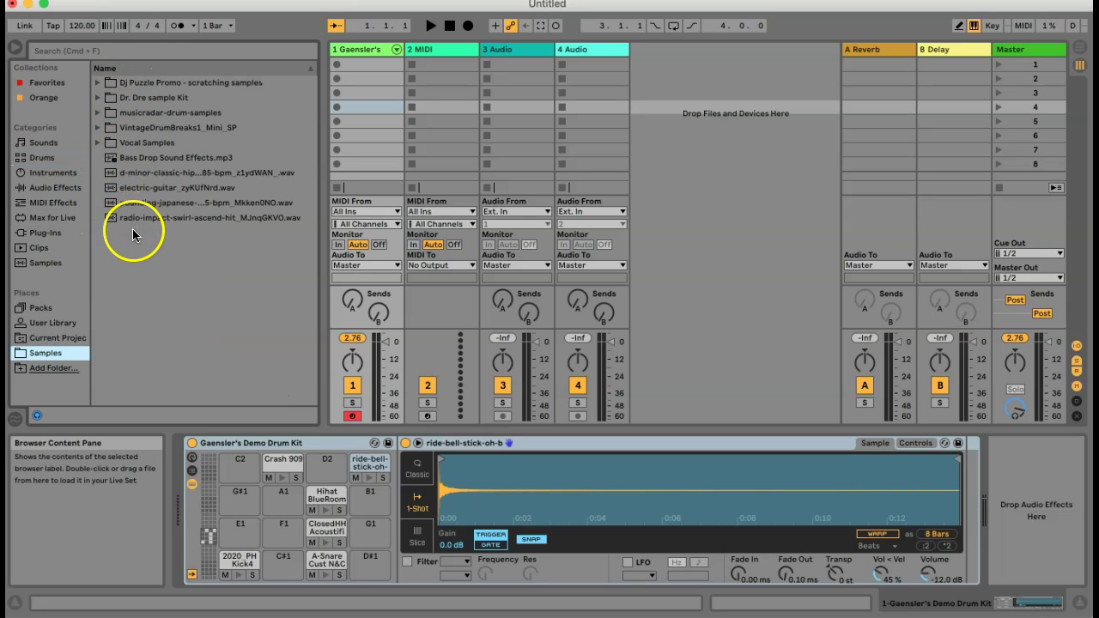
click(126, 52)
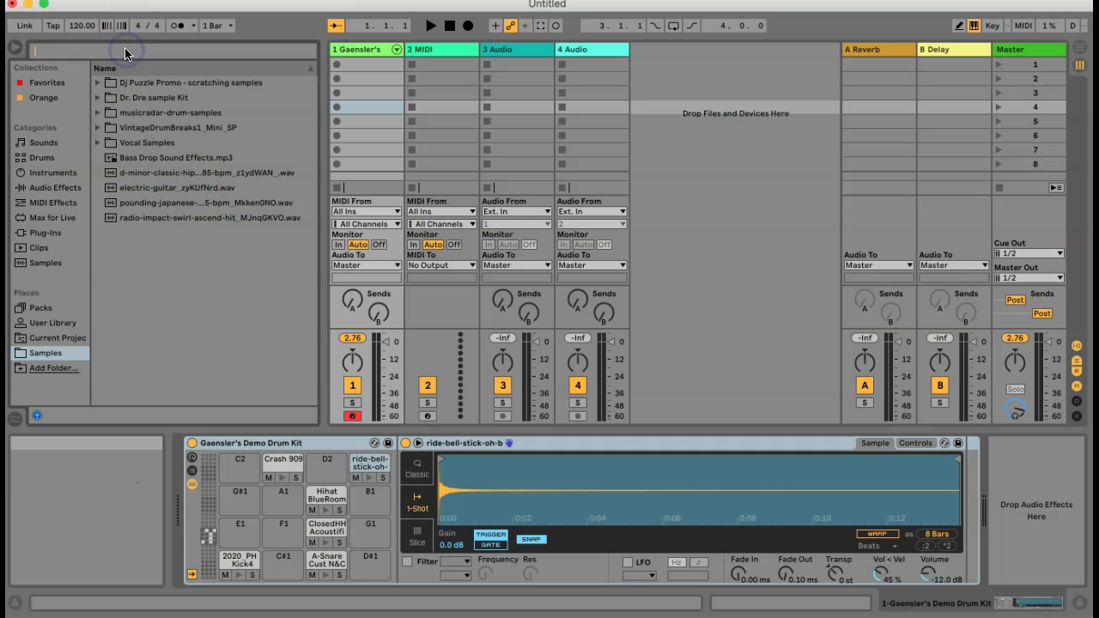
text(kick)
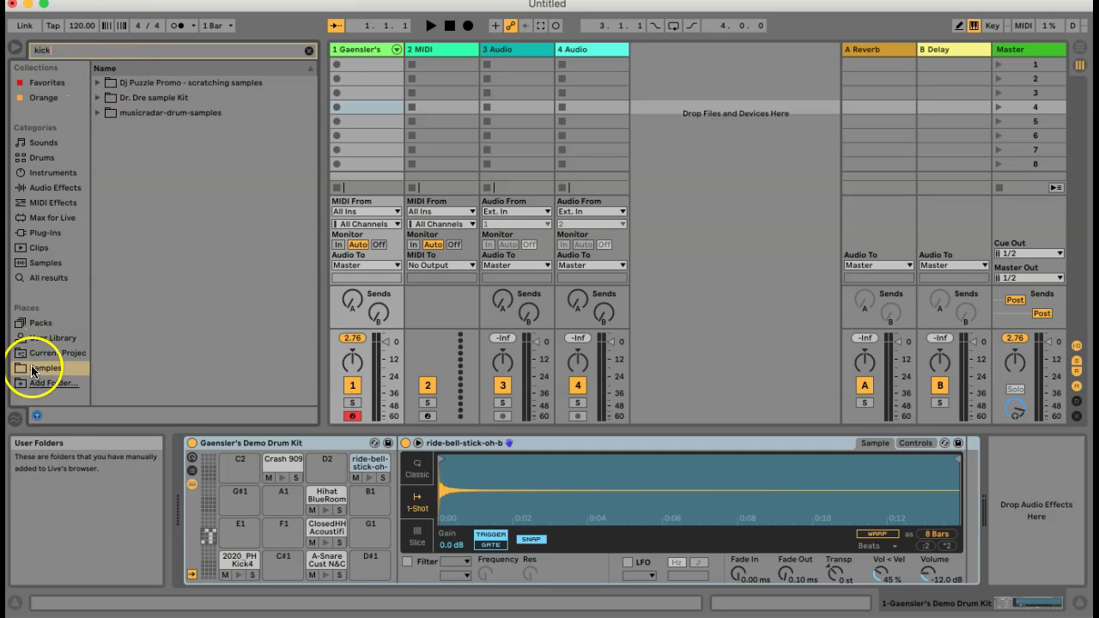
click(97, 82)
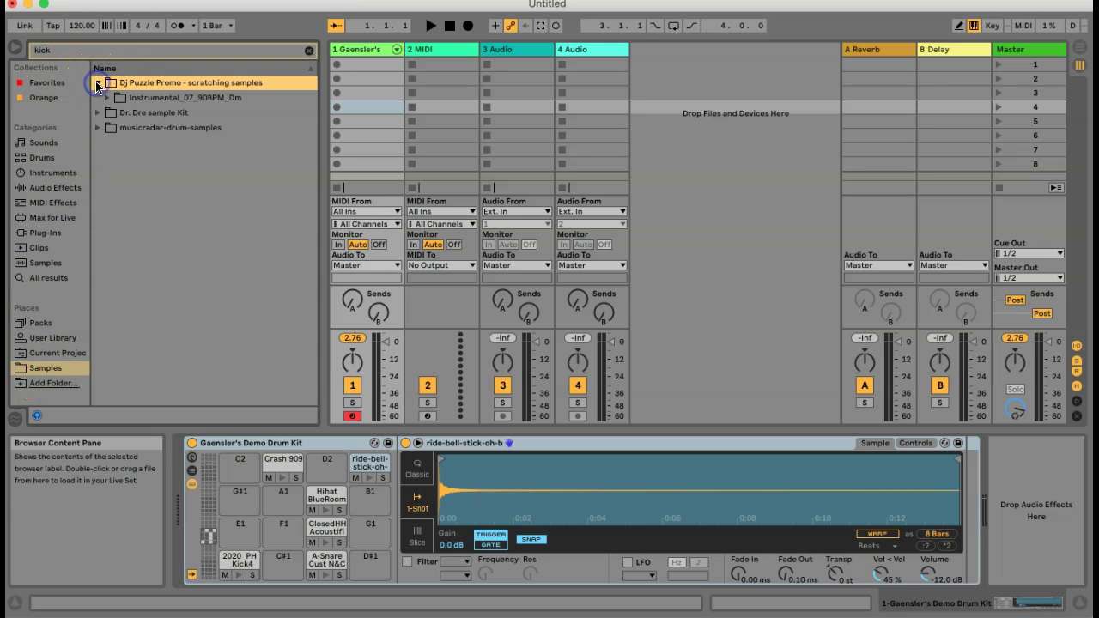
click(108, 98)
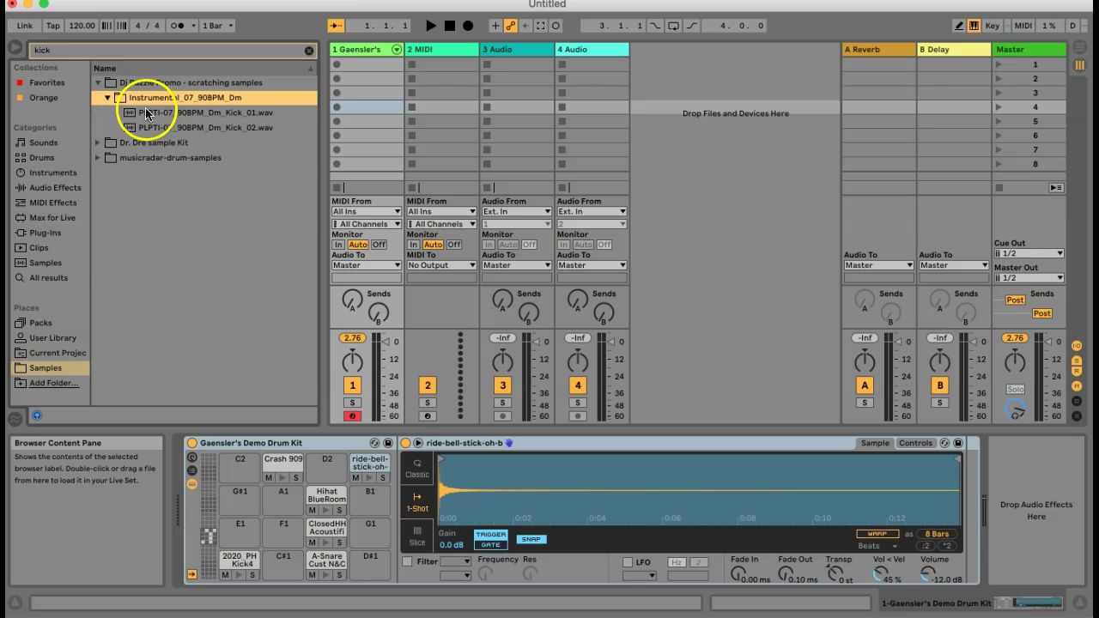
click(146, 113)
click(144, 127)
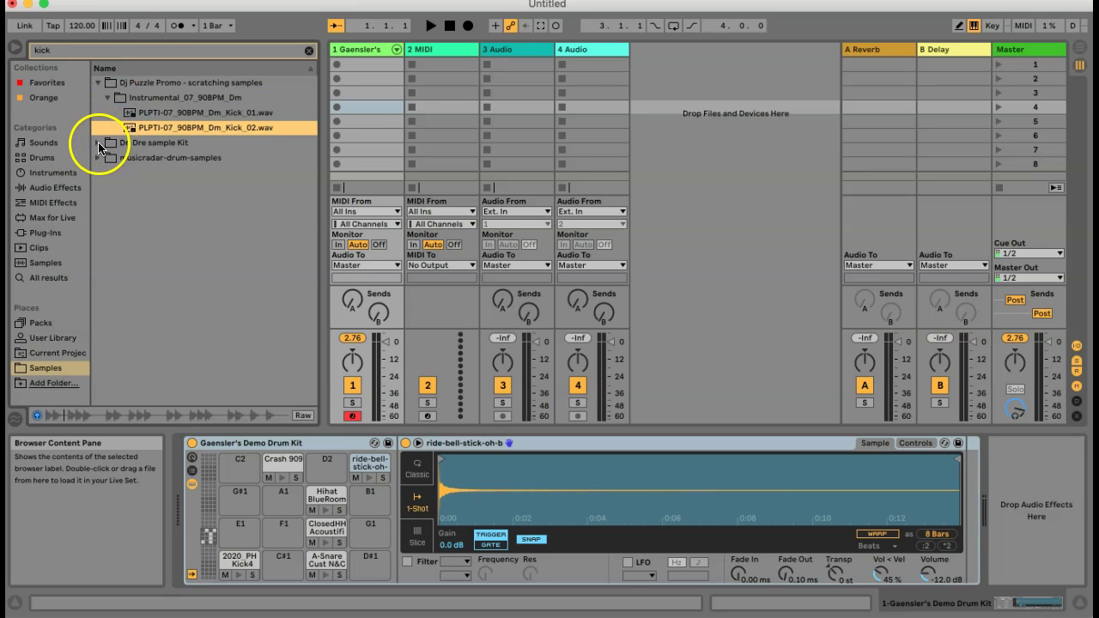
Step: Audition the Dr. Dre sample Kit kicks: DDE Kick 2, 3, 6, Dr Dre Hot Kick2, EMN Kick 1
click(97, 142)
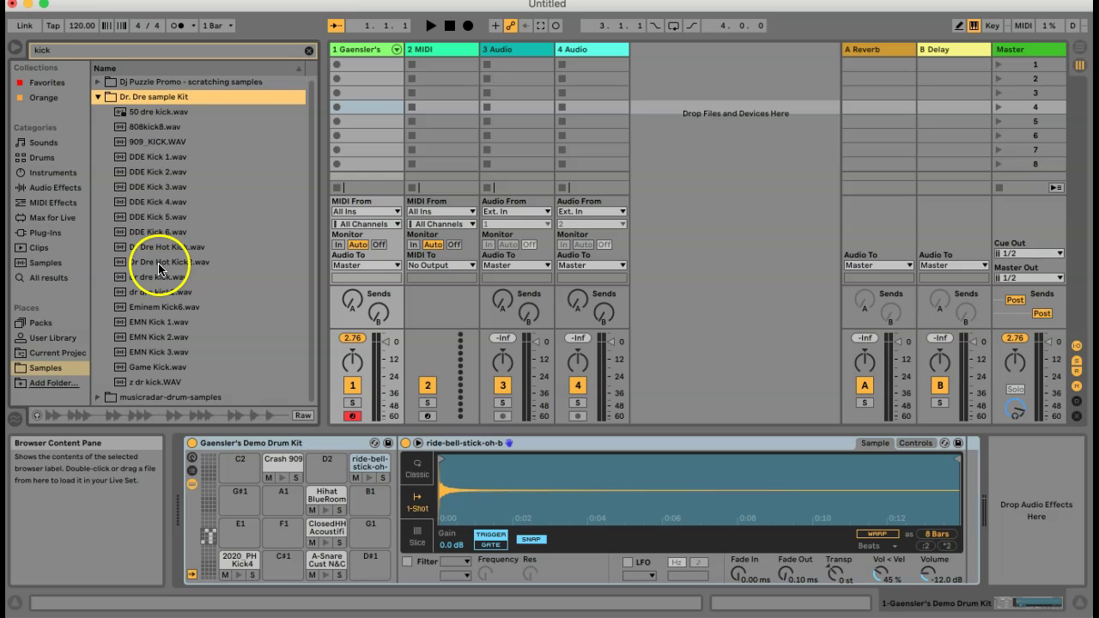
click(154, 175)
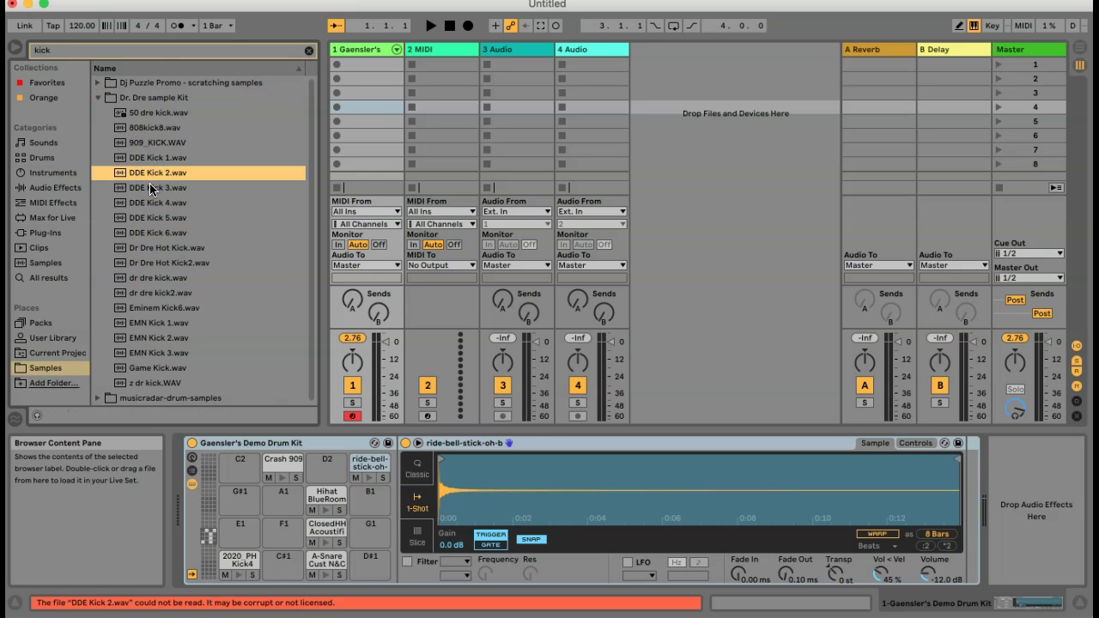
click(150, 184)
click(153, 233)
click(151, 263)
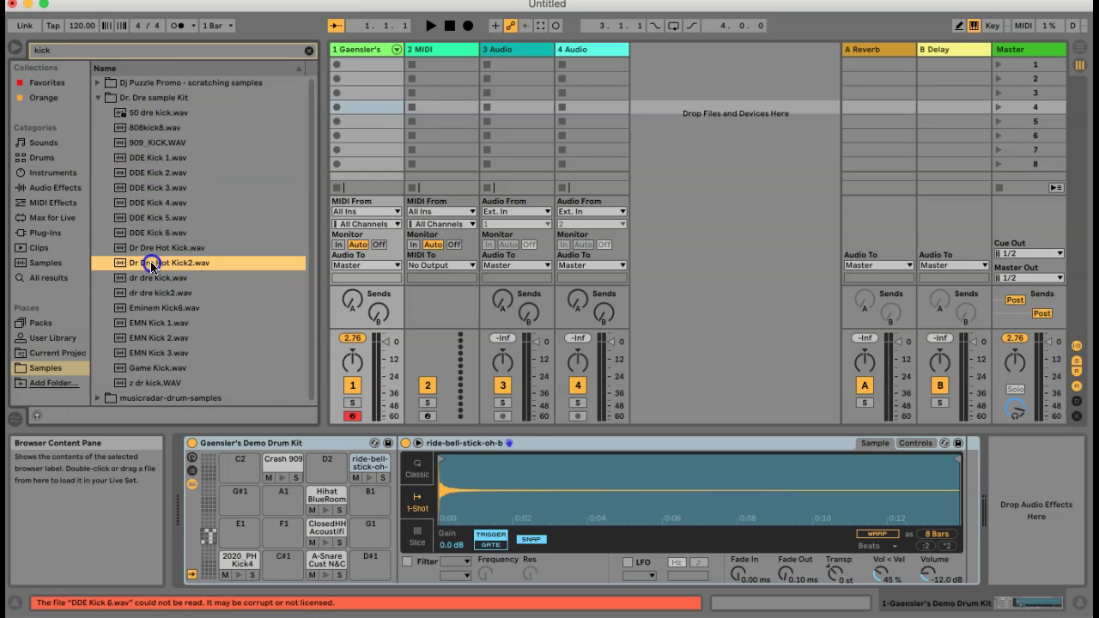
click(154, 322)
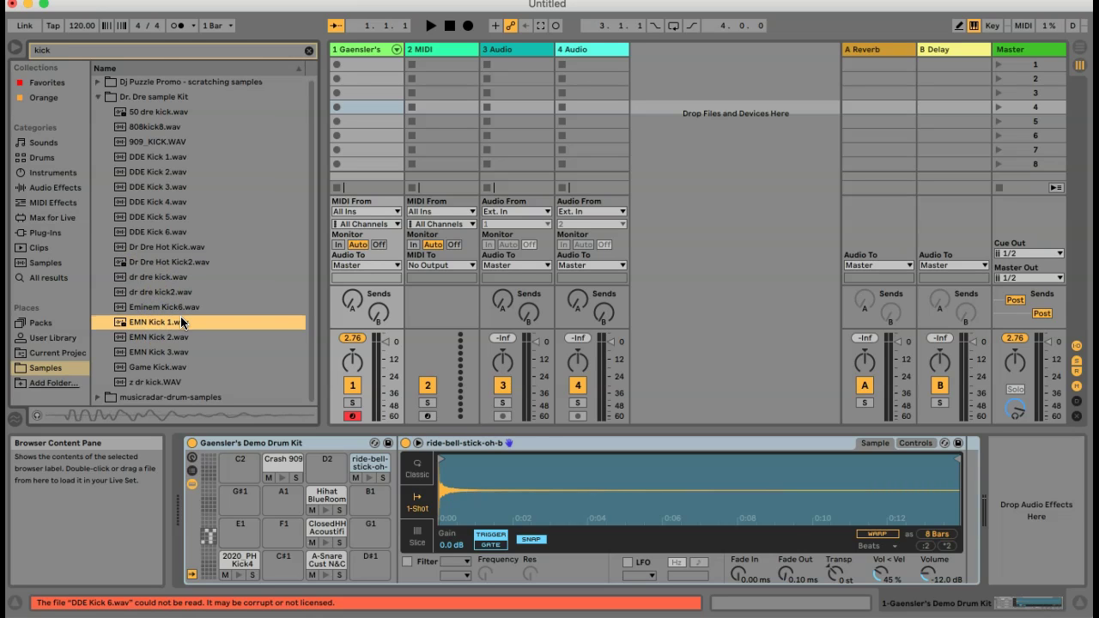
Step: Preview the musicradar Assorted Hits > Kicks > Acoustic kicks, starting from CYCdh_AcouKick-01.wav
click(96, 396)
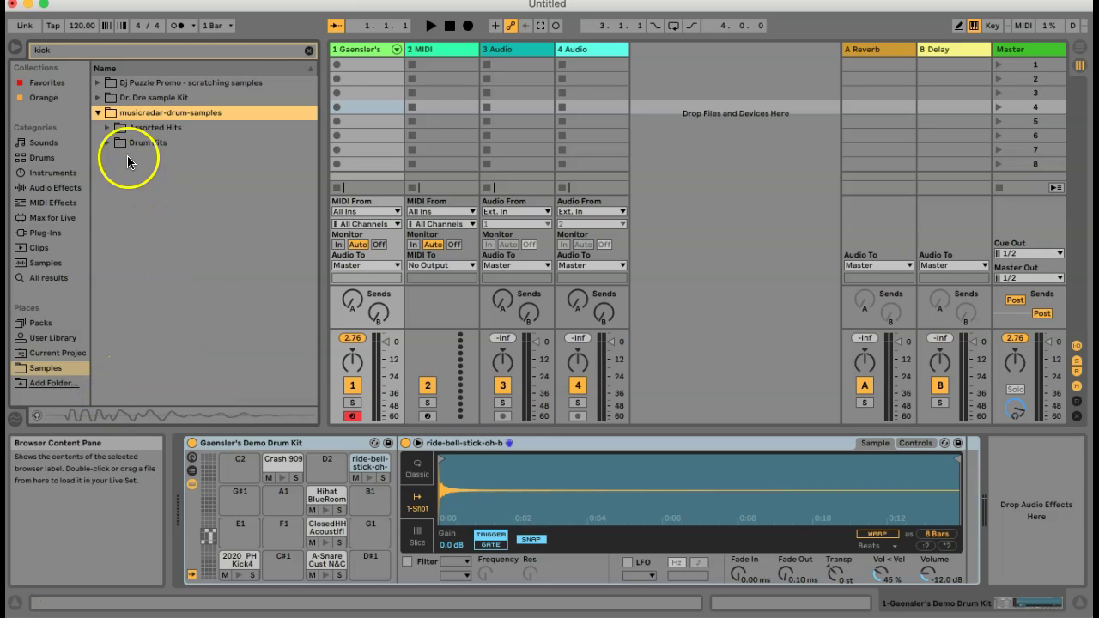
click(106, 127)
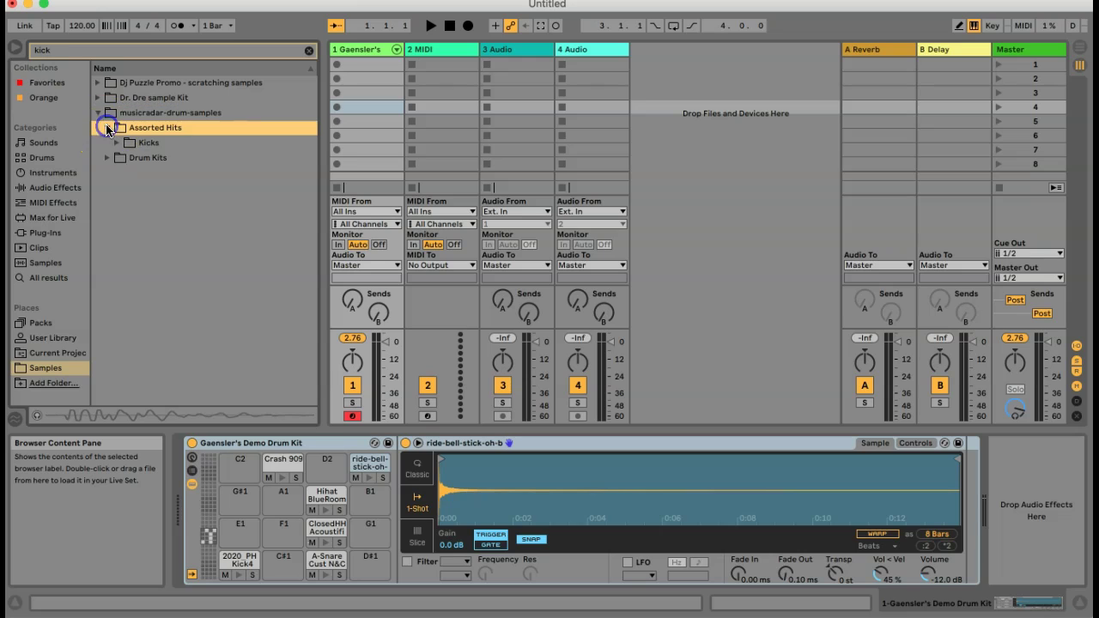
click(116, 144)
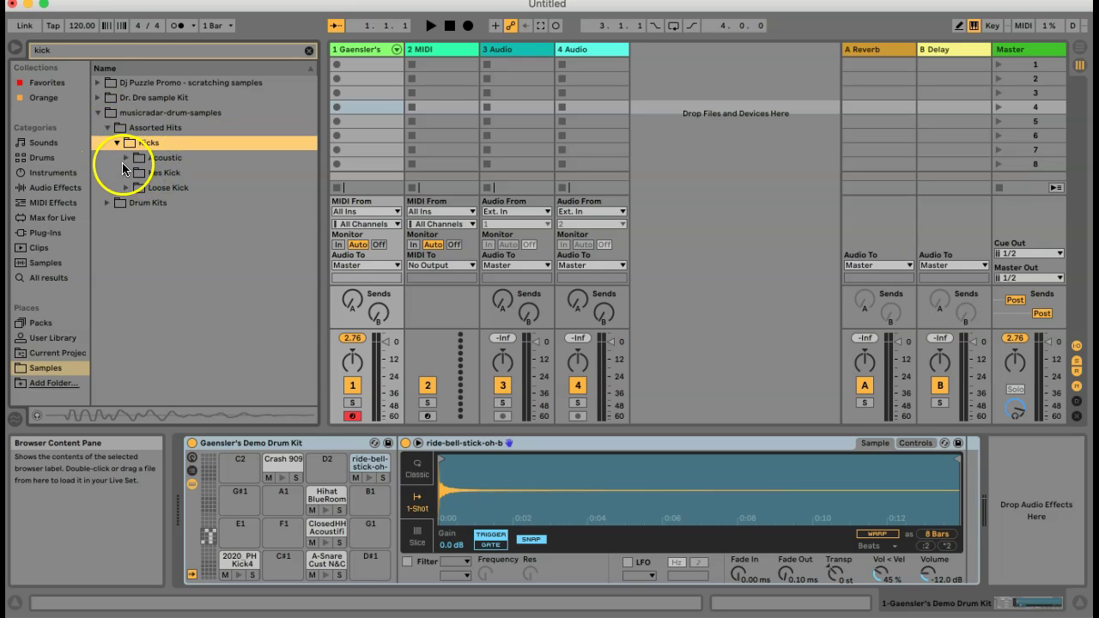
click(125, 158)
click(161, 173)
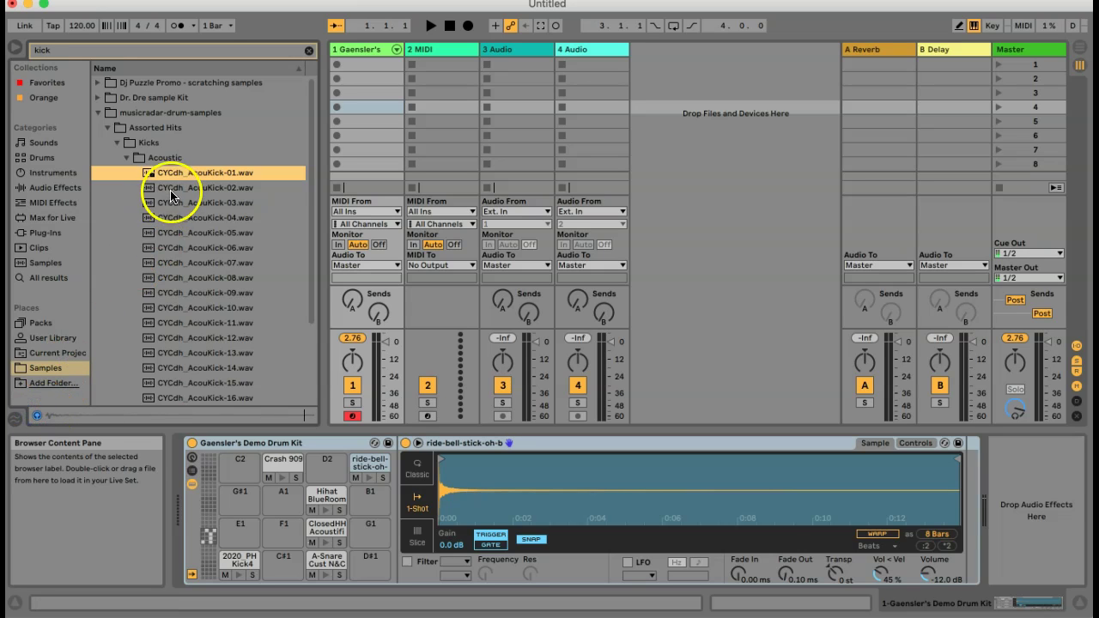
click(171, 191)
key(Down)
key(Down)
key(Down)
key(Down)
key(Down)
key(Down)
key(Down)
key(Down)
key(Down)
key(Down)
key(Down)
key(Down)
key(Down)
key(Down)
key(Down)
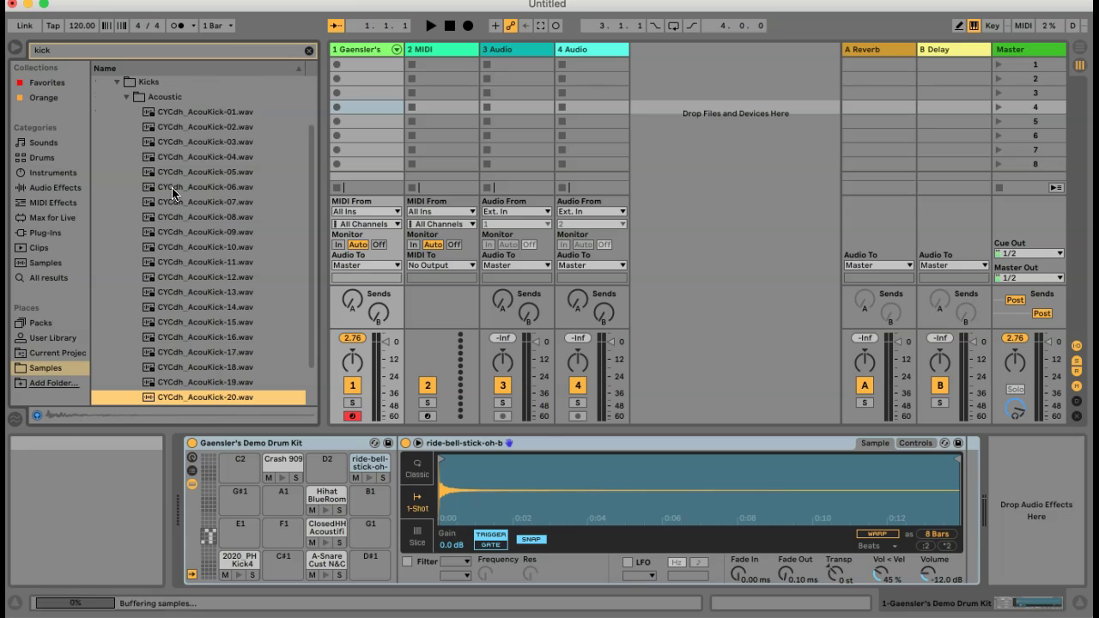
scroll(142, 110, up, 1)
click(43, 51)
Step: Search for 'snare' and preview the Snares > Ludwig C hits, starting with CYCdh_LudFlamC-02.wav
text(snare)
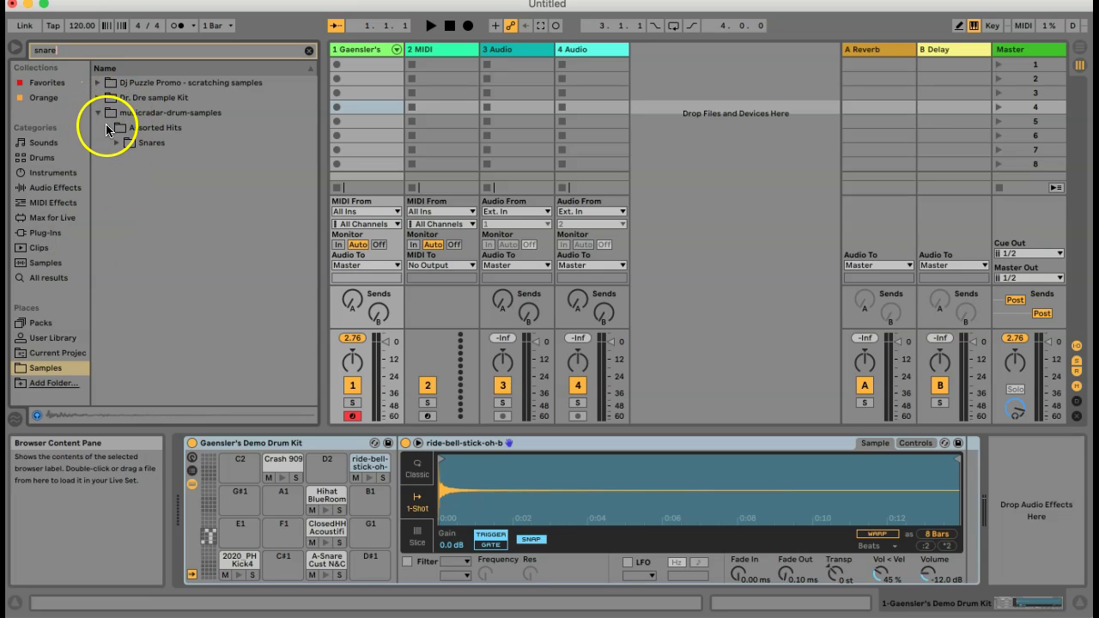
click(116, 144)
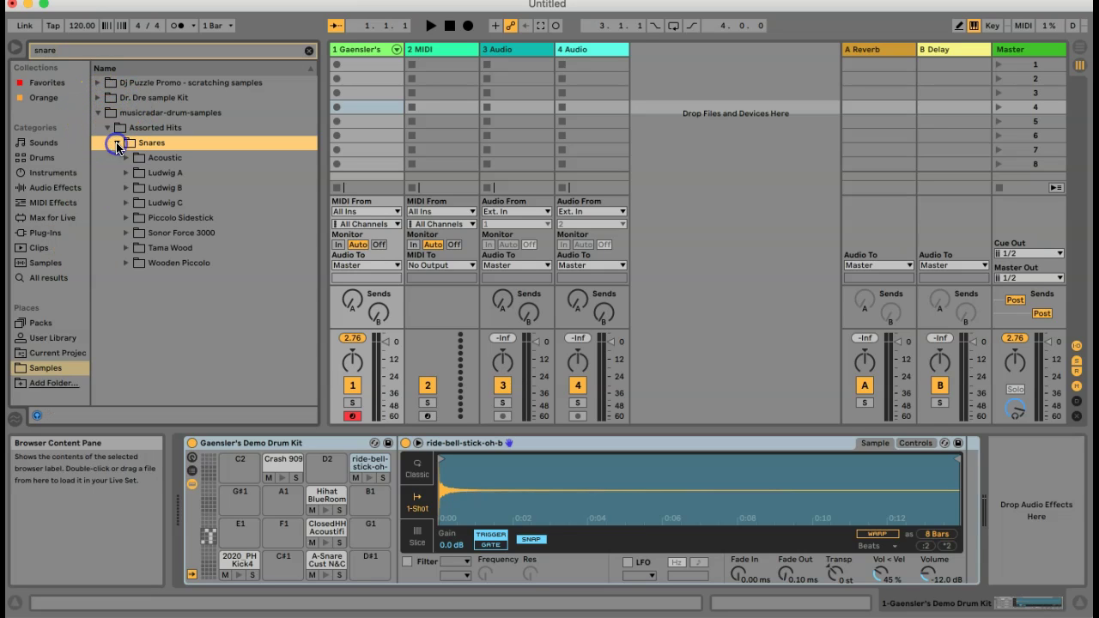
click(126, 204)
click(176, 237)
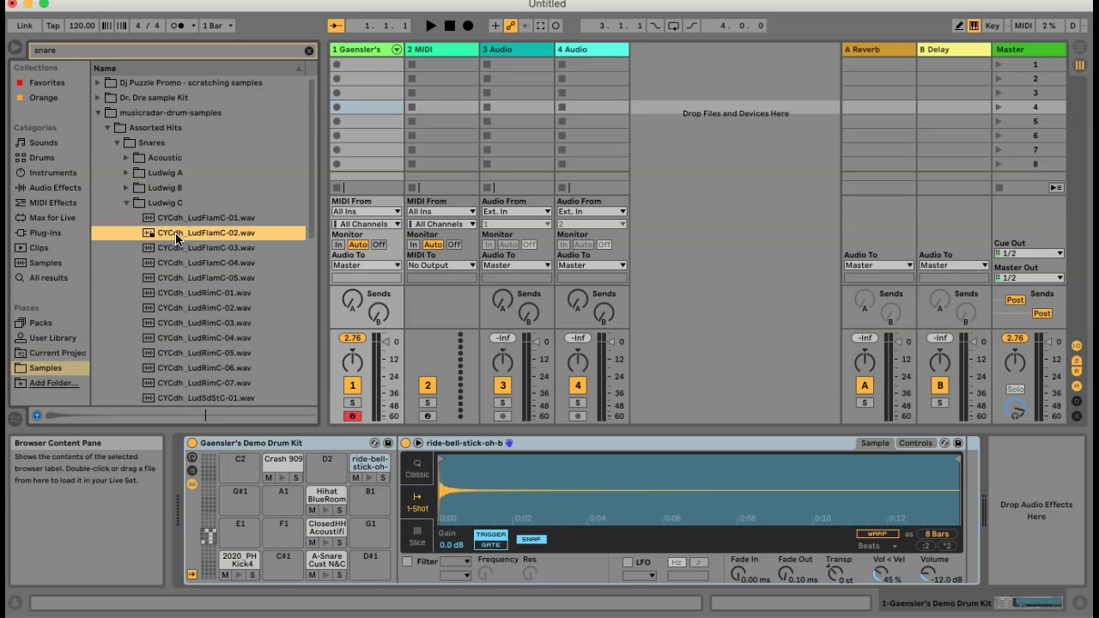
key(Down)
key(Down)
key(Down)
key(Down)
key(Down)
key(Down)
key(Down)
key(Down)
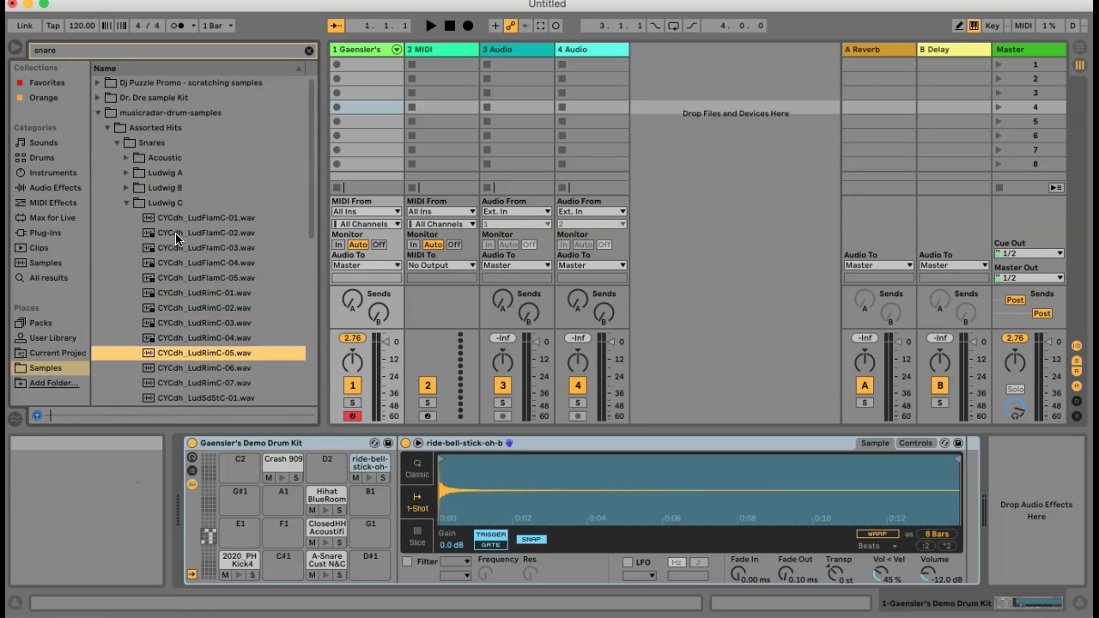
click(255, 12)
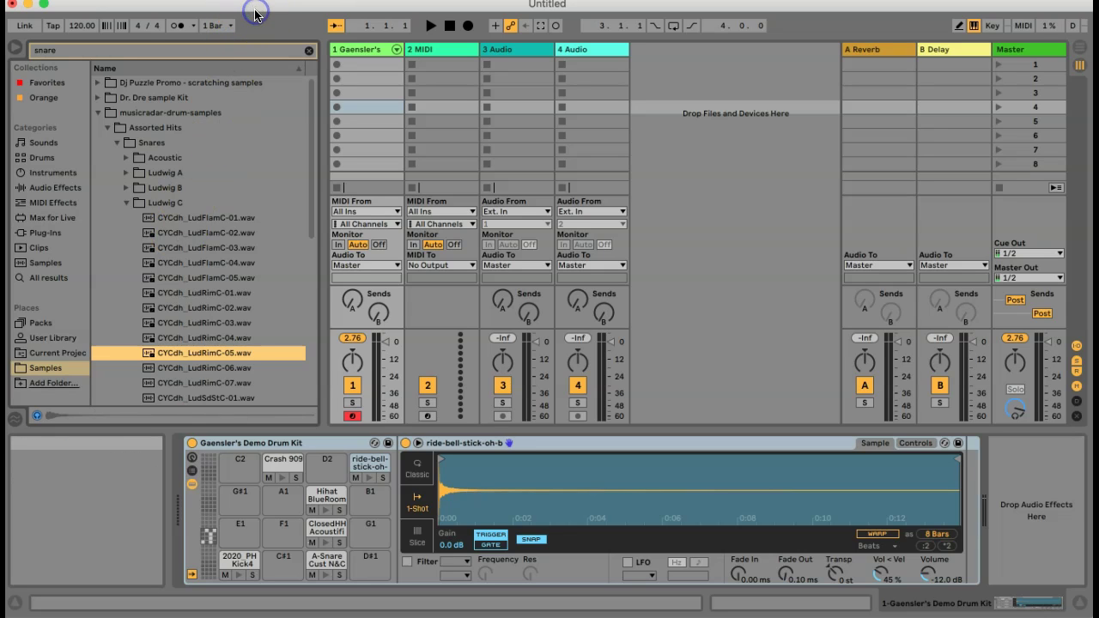